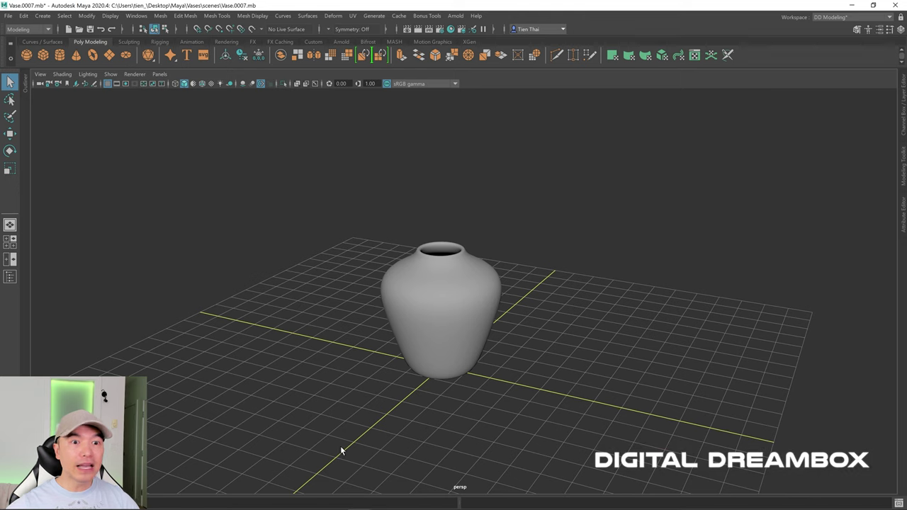
Delete the vase's construction history and clear the selection
scroll(504, 362, down, 3)
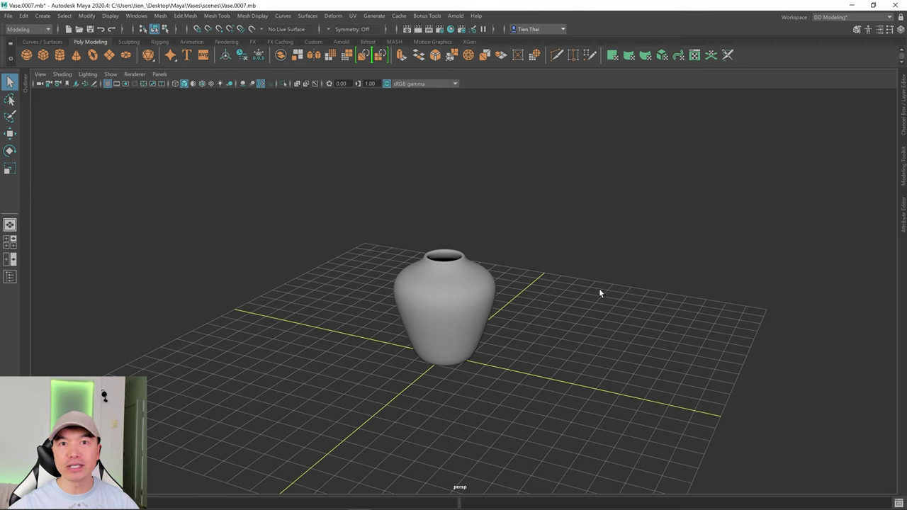
alt+middle_drag(603, 288, 593, 314)
drag(307, 209, 538, 387)
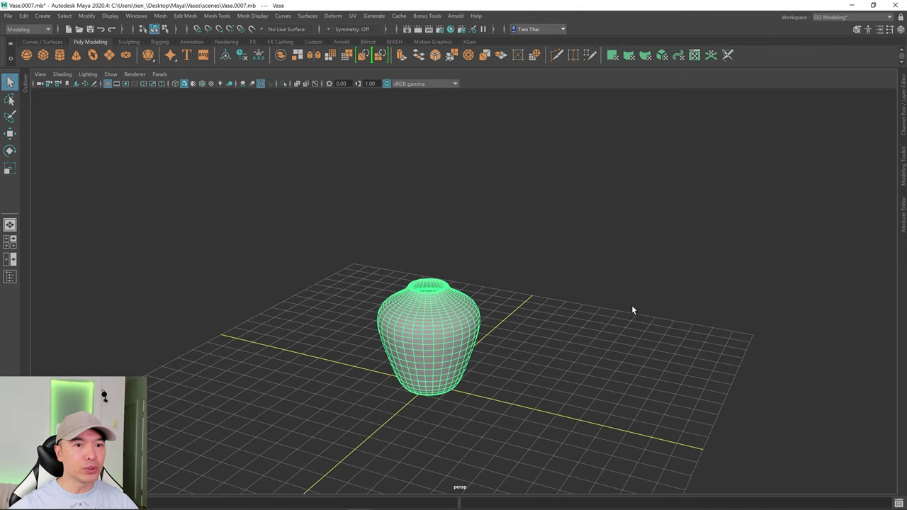
click(903, 113)
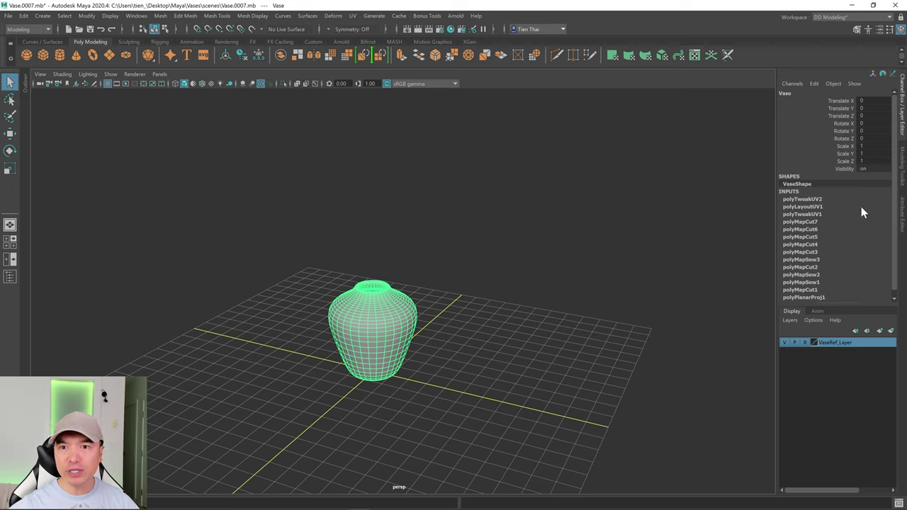
click(242, 56)
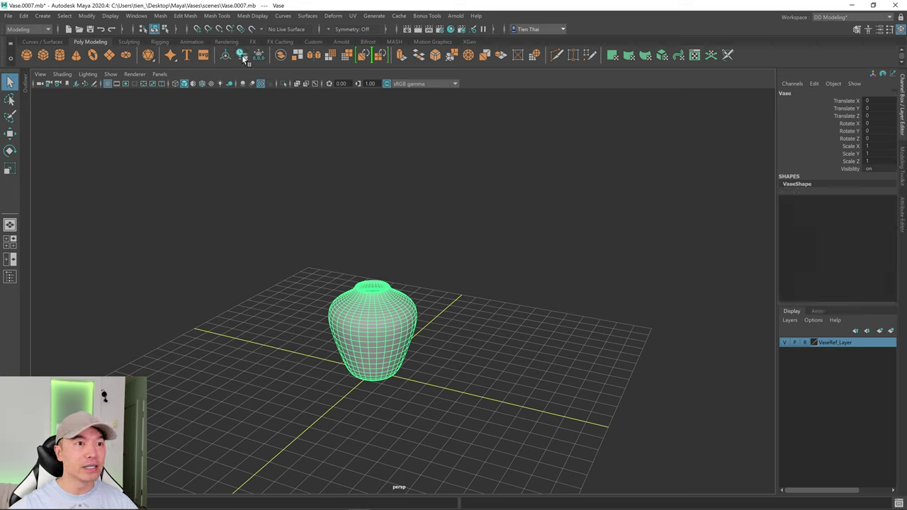
click(450, 293)
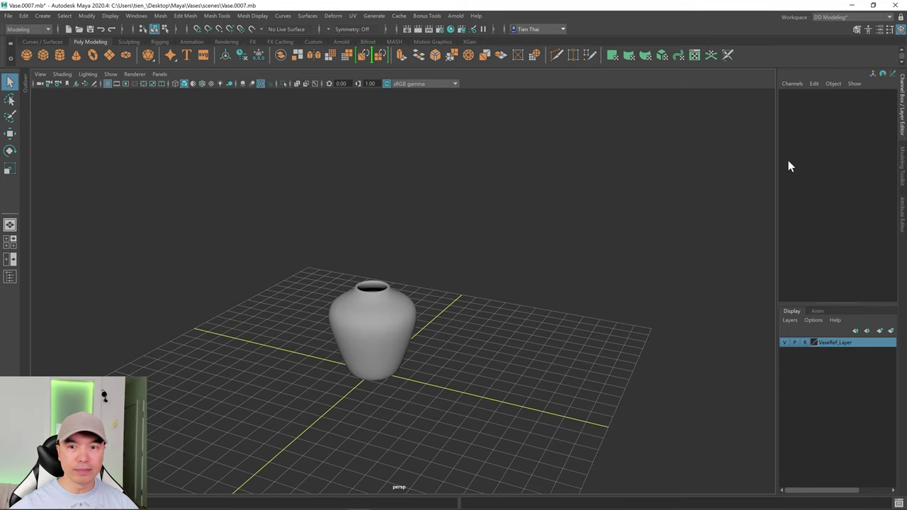
click(903, 108)
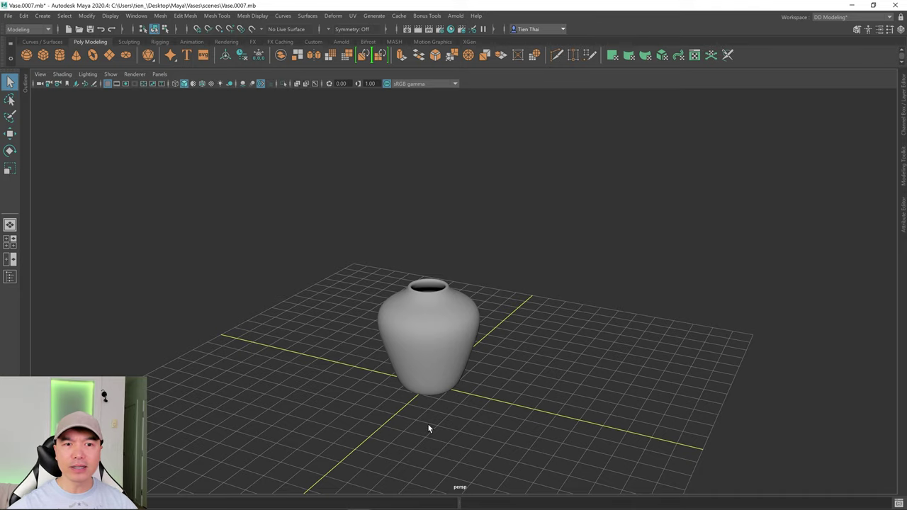
Create a standard camera in the vase scene
alt+drag(511, 349, 516, 232)
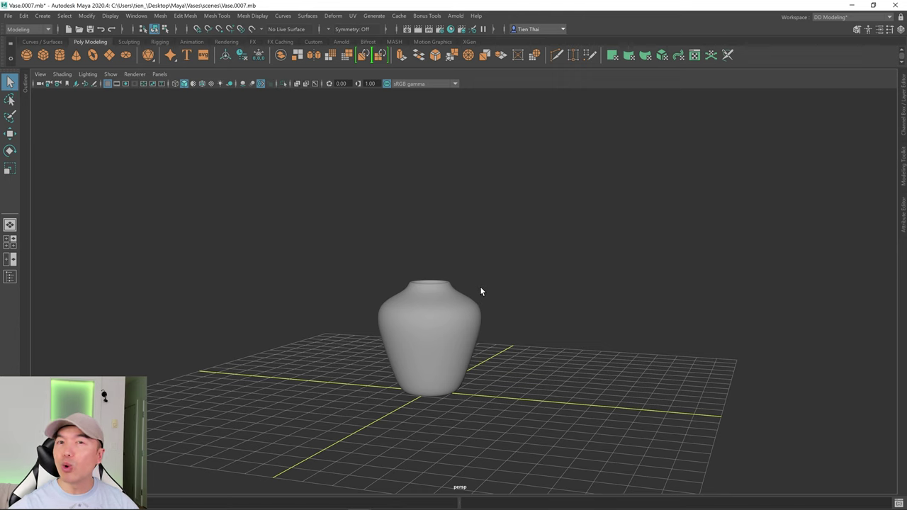
alt+drag(475, 292, 491, 251)
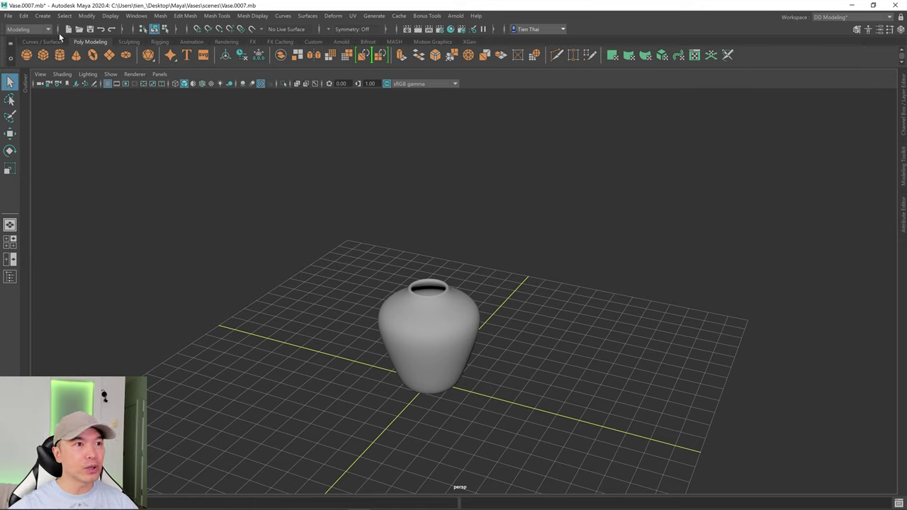
click(43, 16)
mouse_move(78, 82)
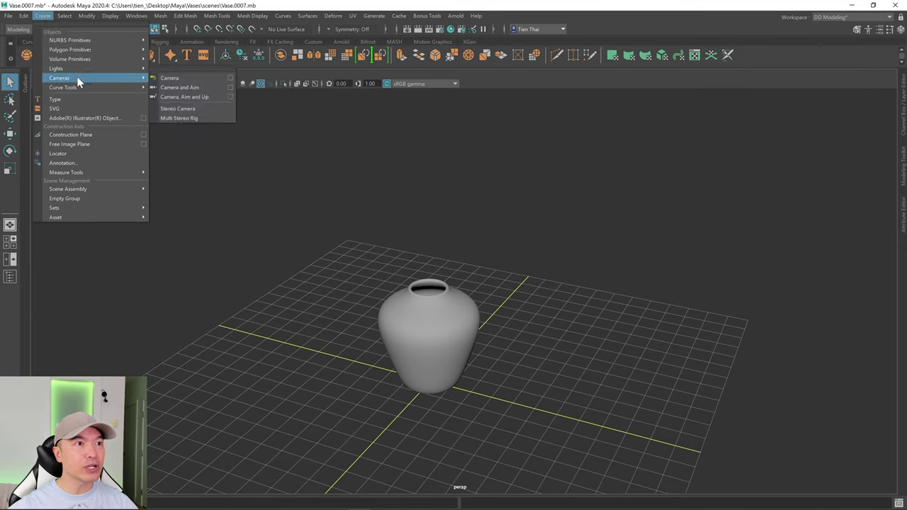
click(180, 78)
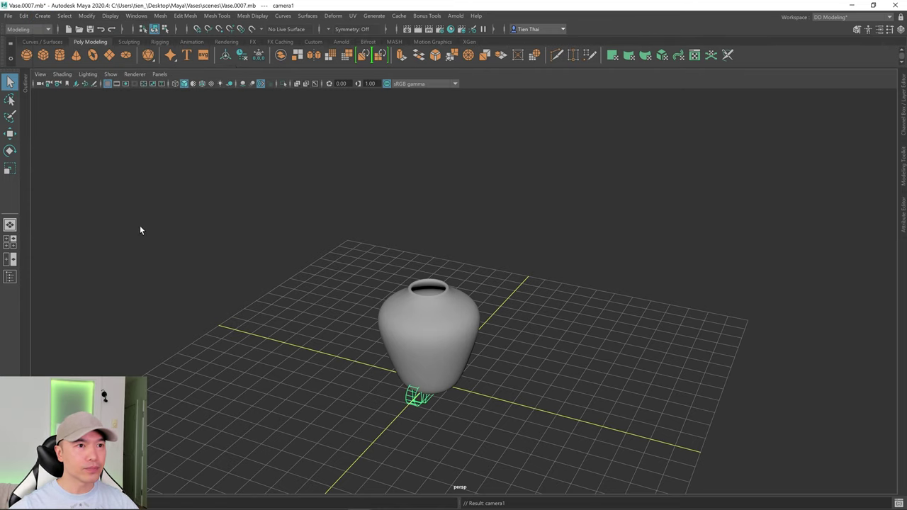
Show the scene's object list and rename the new camera to RenderCam
click(28, 88)
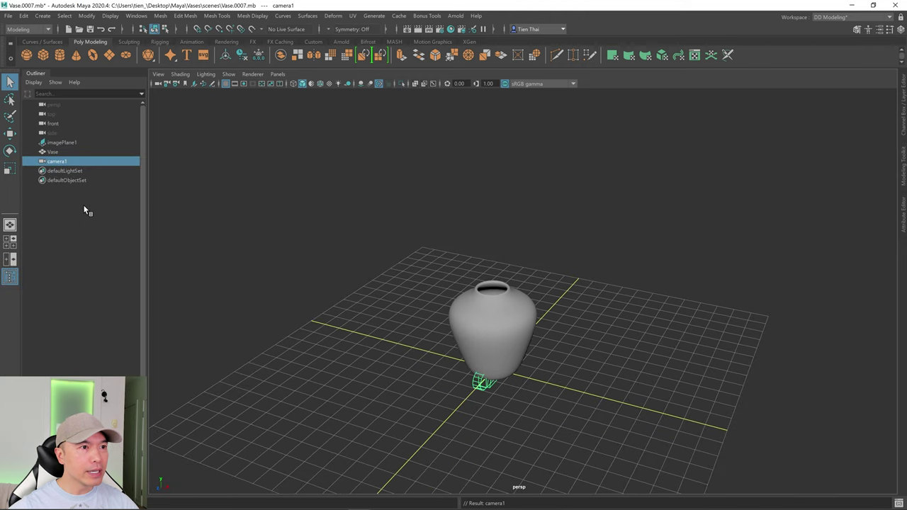
double_click(63, 163)
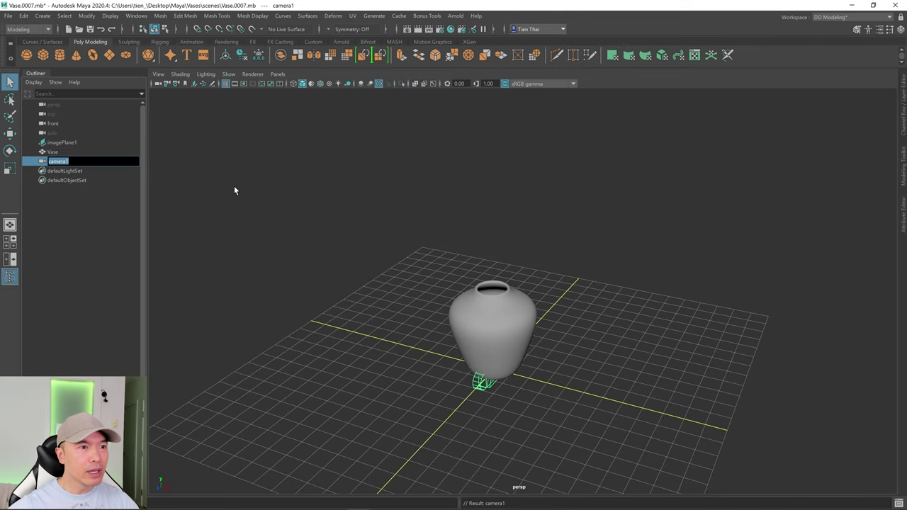
text(RenderCam)
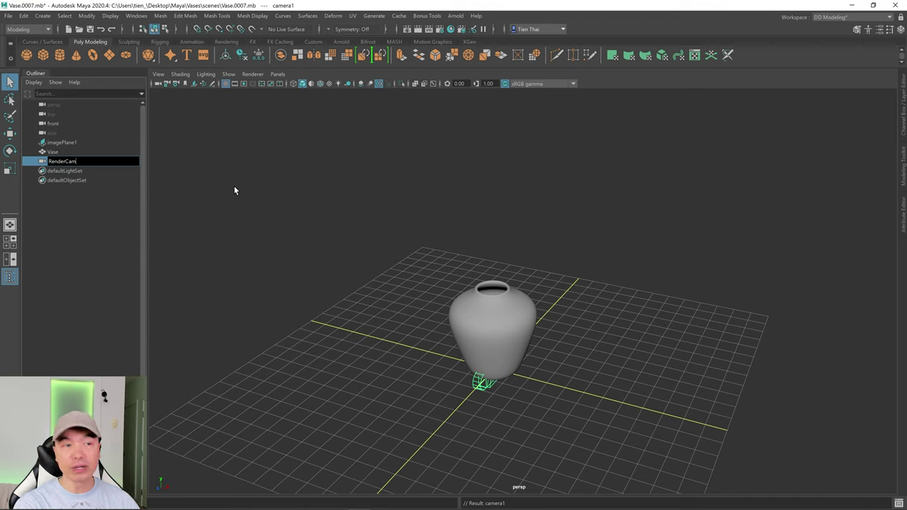
key(Return)
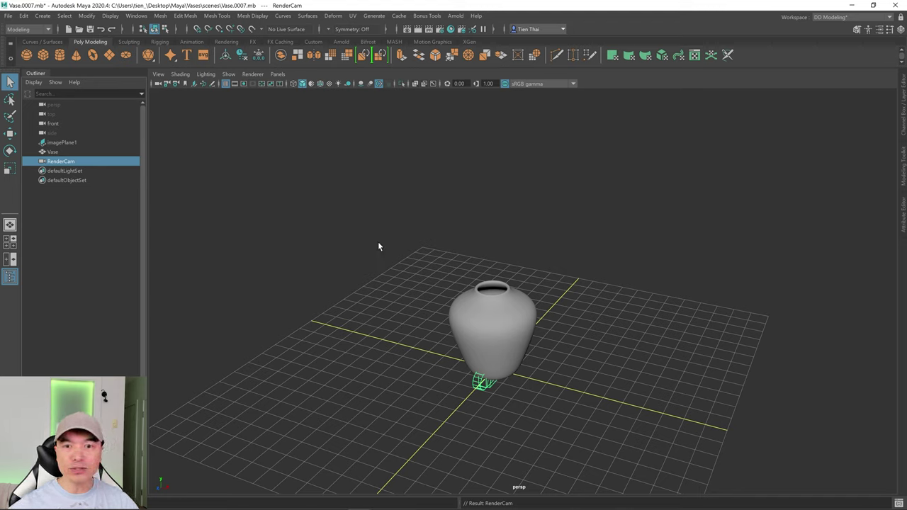
Split the workspace into two side-by-side views and look through RenderCam in the front view's pane
click(11, 260)
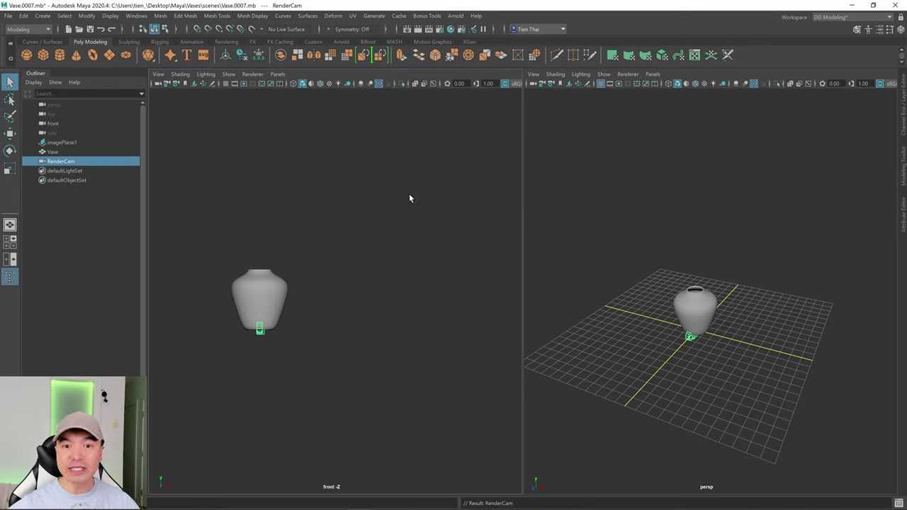
click(277, 74)
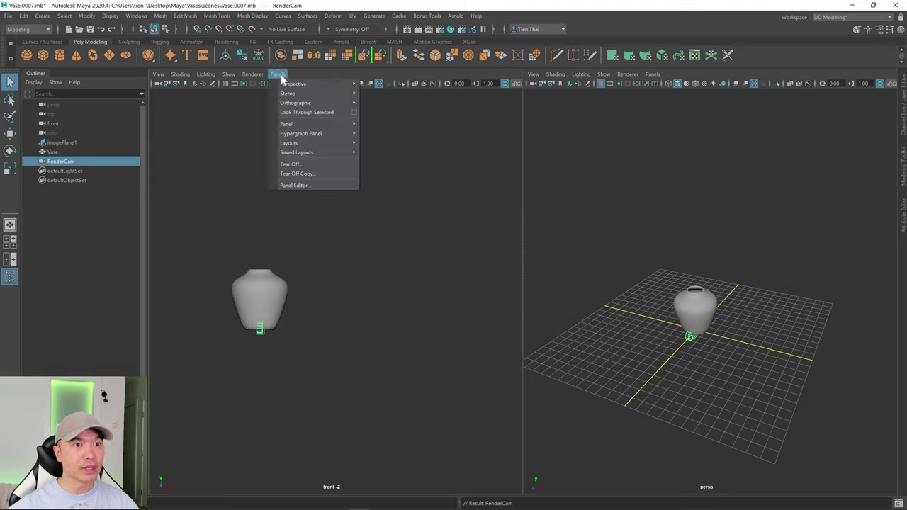
mouse_move(301, 83)
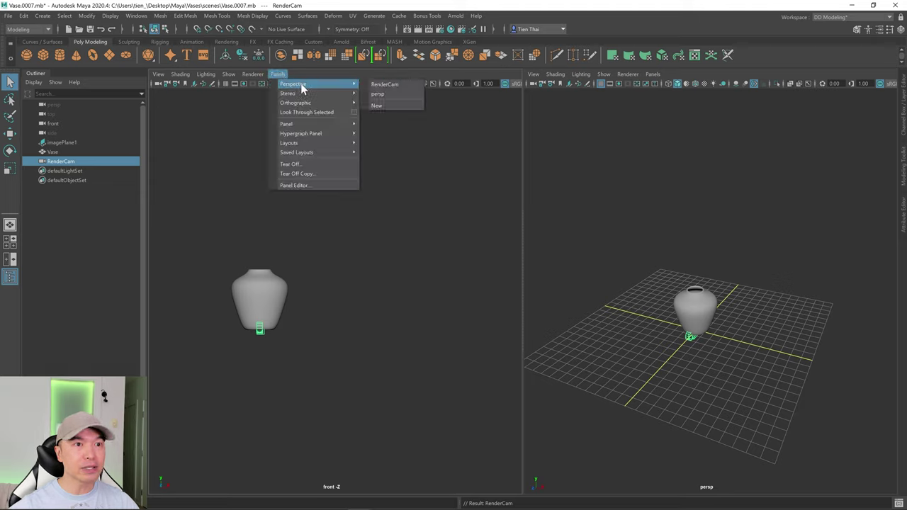
click(386, 85)
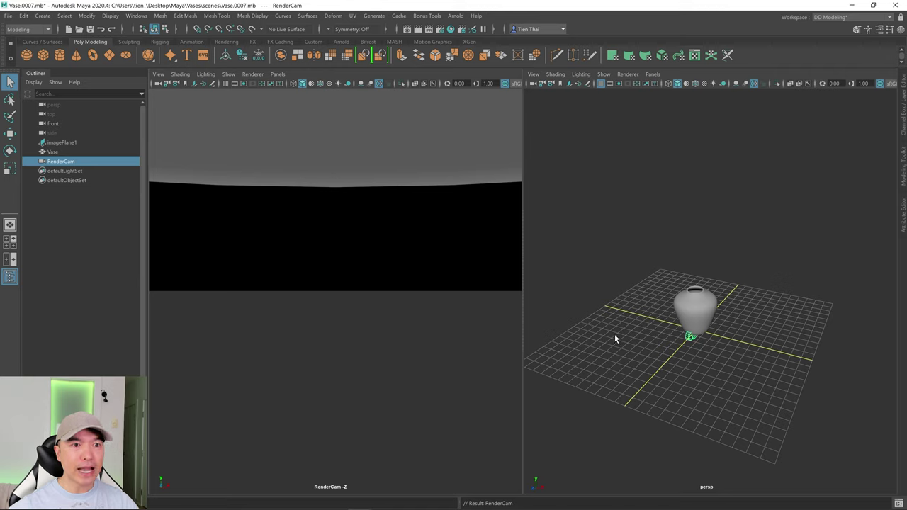
Move RenderCam out in front of the vase along Z and raise it until the whole vase is in frame
key(w)
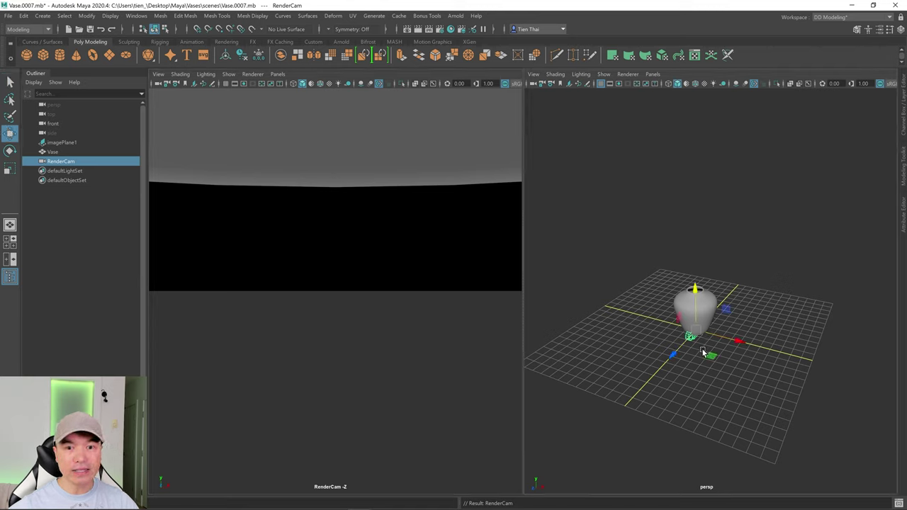
drag(677, 356, 562, 453)
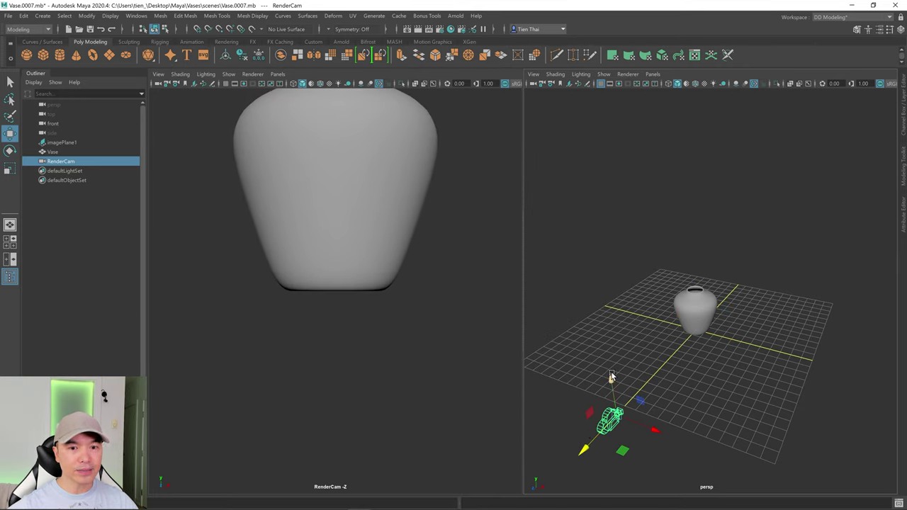
drag(610, 376, 606, 333)
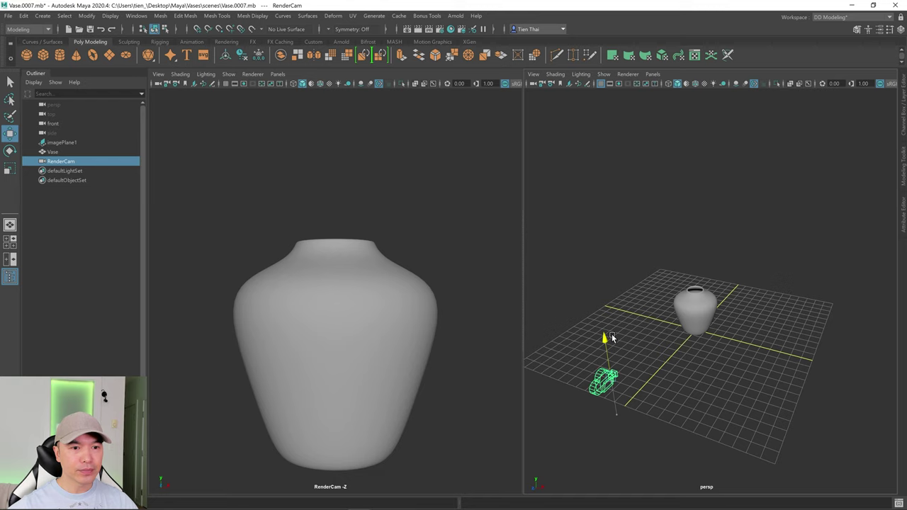
Move RenderCam slightly farther back, raise it above the grid and tilt it down toward the vase
scroll(711, 330, down, 2)
scroll(712, 329, down, 2)
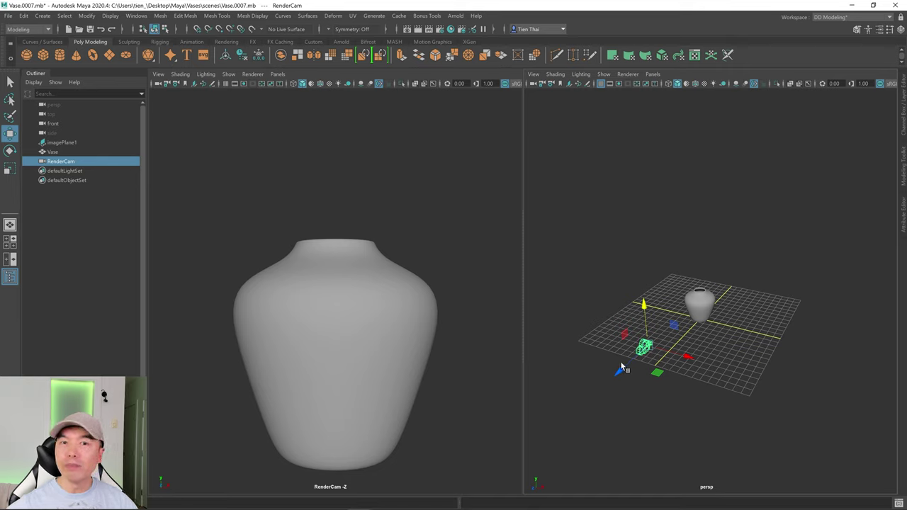
drag(617, 370, 608, 379)
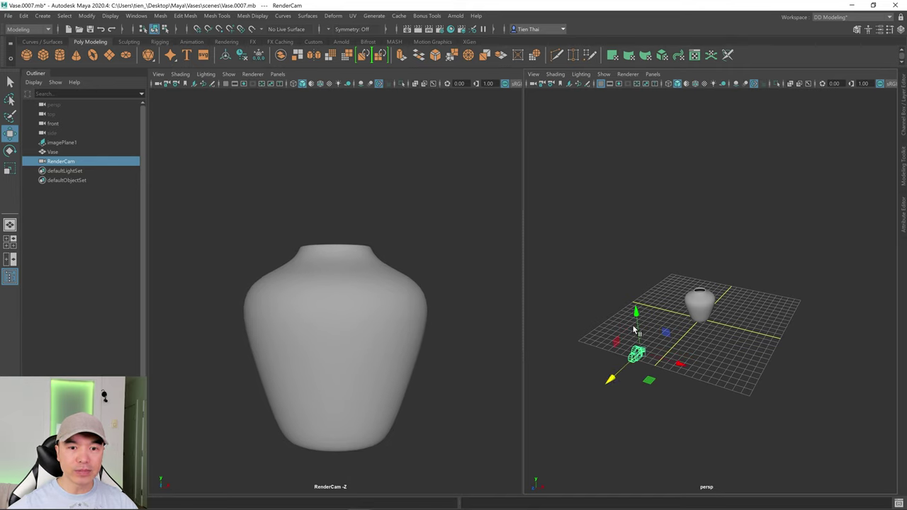
mouse_move(635, 314)
mouse_down()
mouse_move(635, 290)
mouse_move(625, 320)
mouse_up()
key(e)
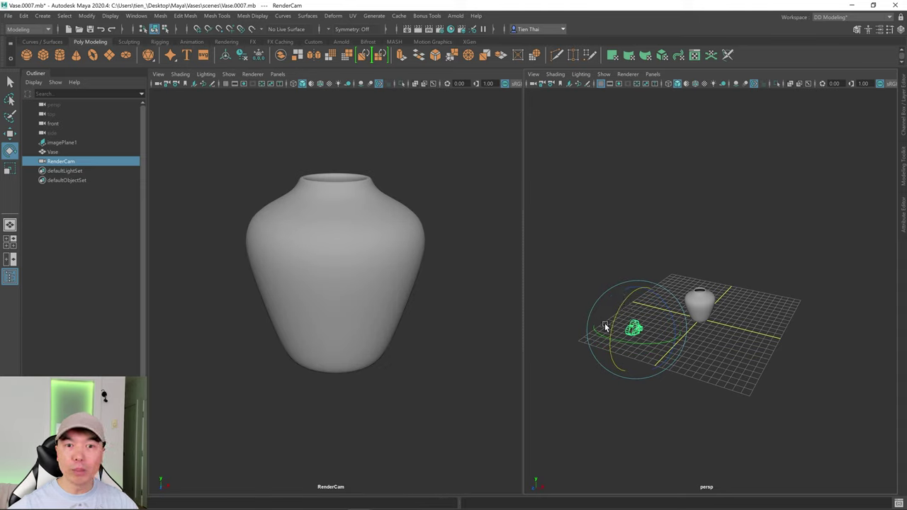
key(w)
Reframe the RenderCam view on the vase, pulling back so it appears whole and smaller from a slightly raised angle
alt+middle_drag(465, 265, 421, 276)
mouse_move(422, 277)
alt+mouse_down()
mouse_move(379, 238)
mouse_move(431, 279)
mouse_move(415, 284)
mouse_move(426, 291)
alt+mouse_up()
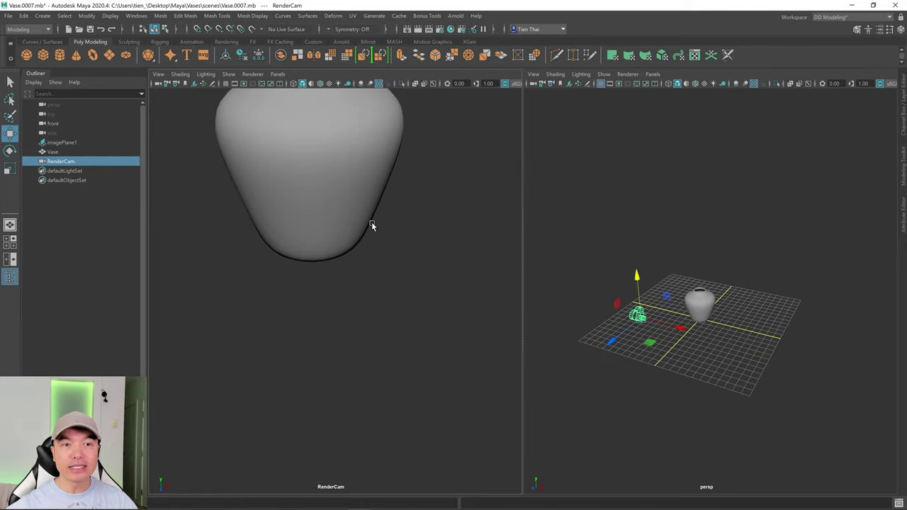
click(331, 155)
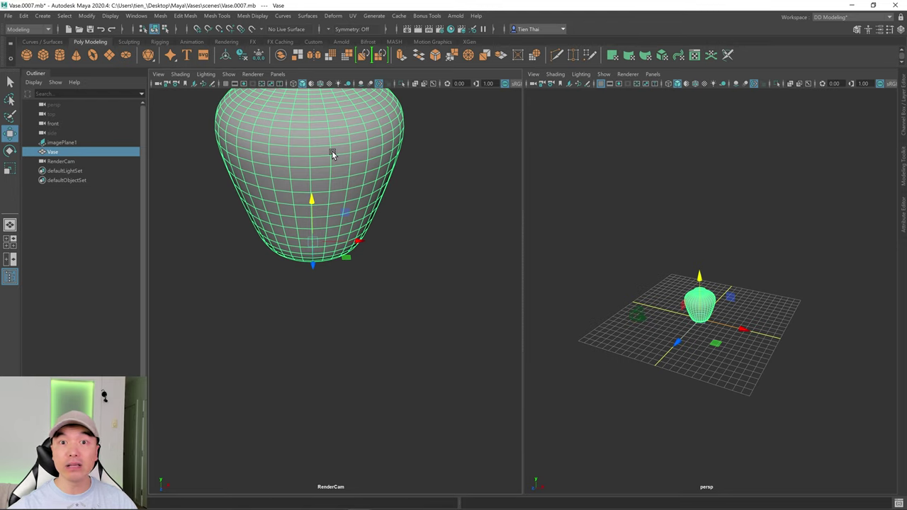
scroll(409, 257, down, 3)
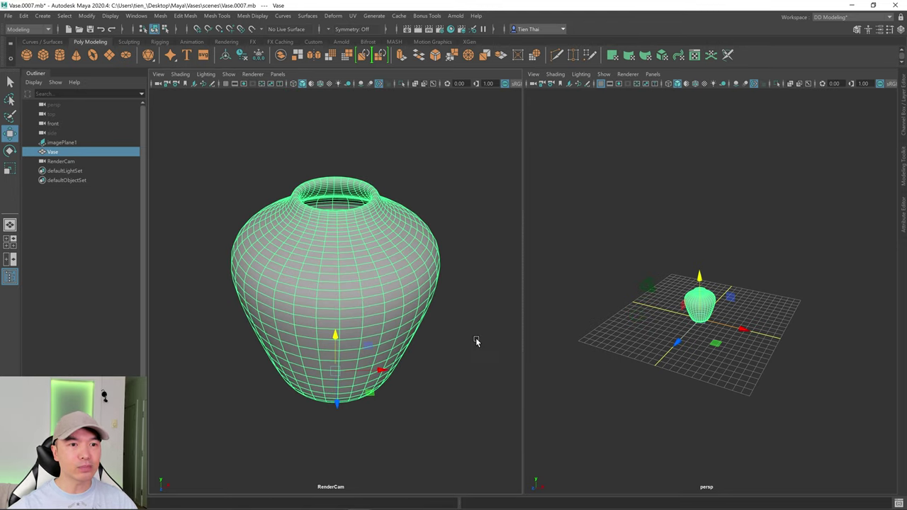
scroll(473, 340, down, 3)
alt+middle_drag(396, 347, 438, 335)
alt+drag(438, 335, 450, 324)
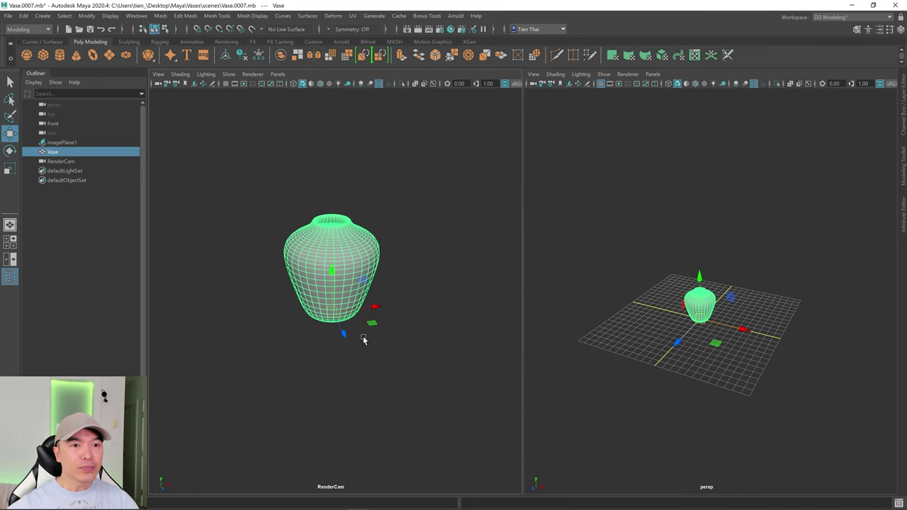
Examine RenderCam's shape attributes, such as angle of view, focal length and film back
click(53, 161)
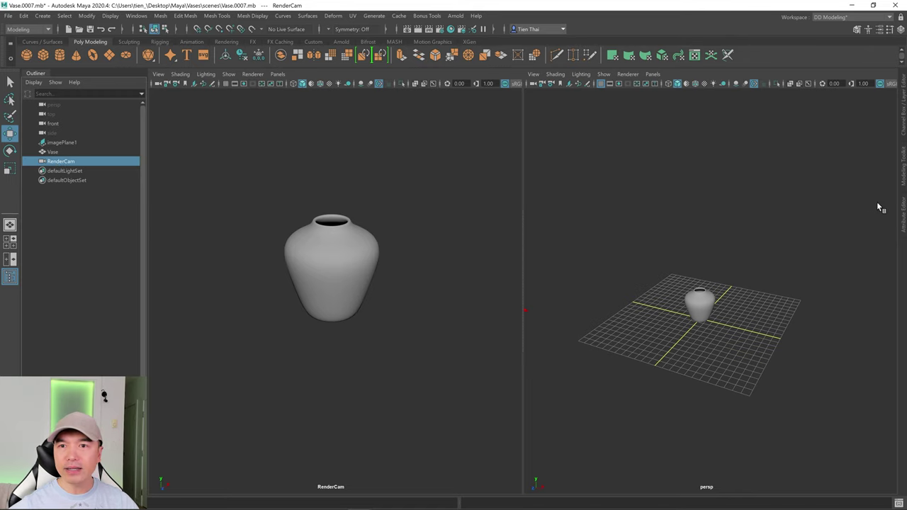
click(905, 224)
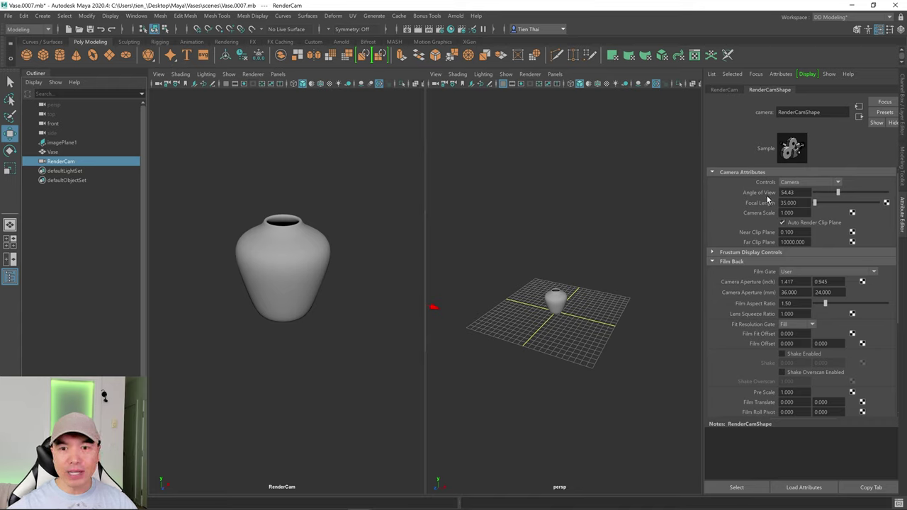
click(903, 220)
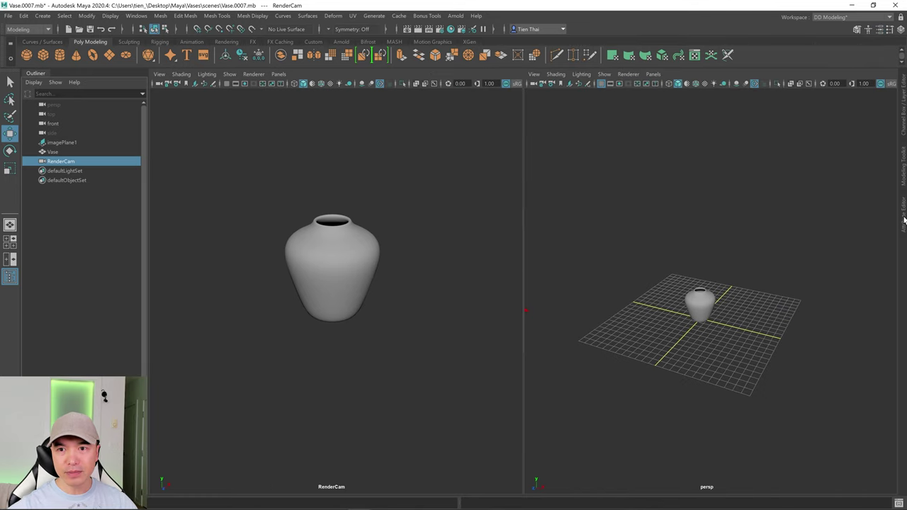
Review the gate, safe area and fit options in the RenderCam view's camera settings
alt+drag(364, 250, 383, 282)
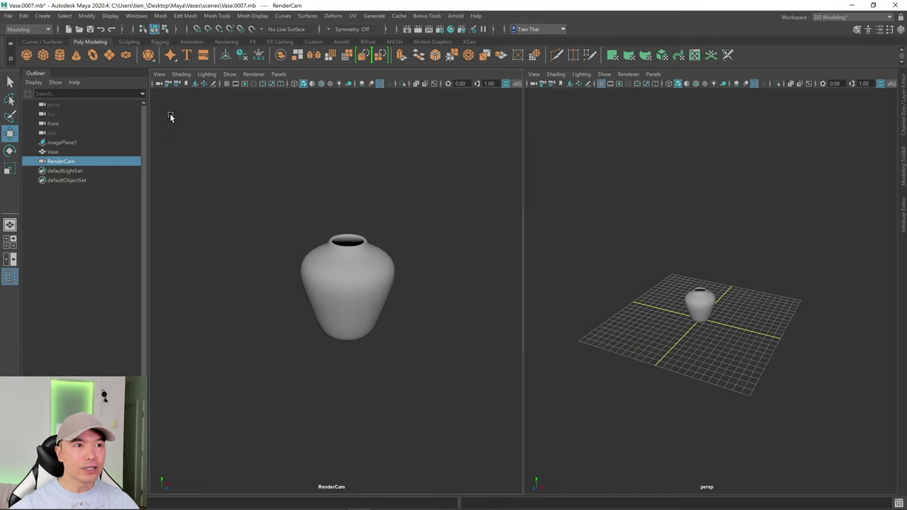
click(162, 75)
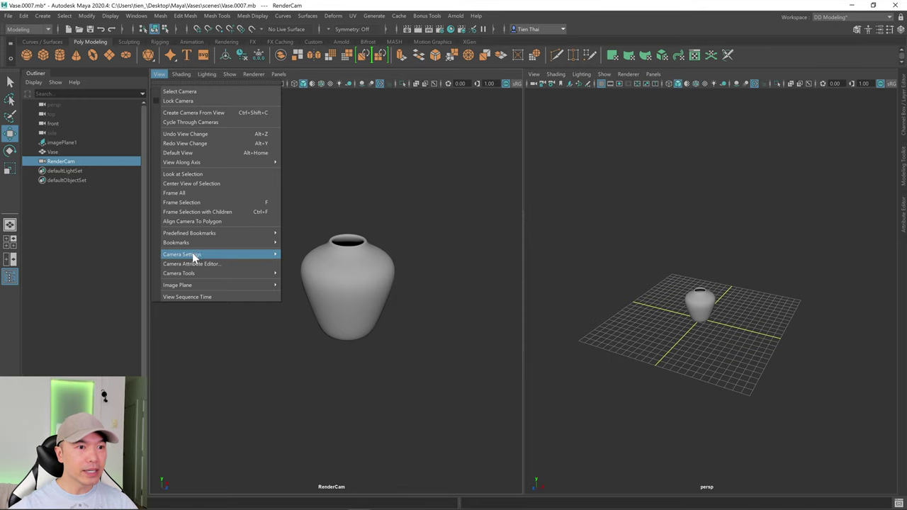
mouse_move(193, 255)
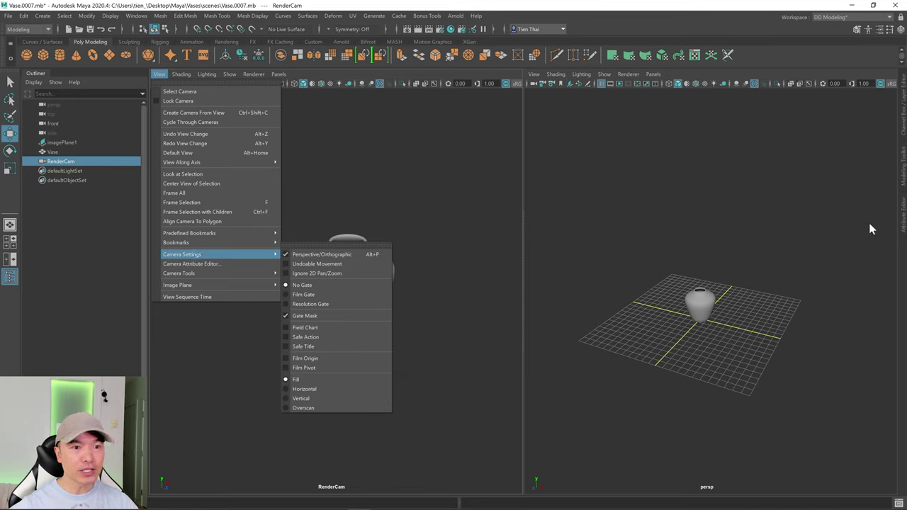
mouse_move(206, 74)
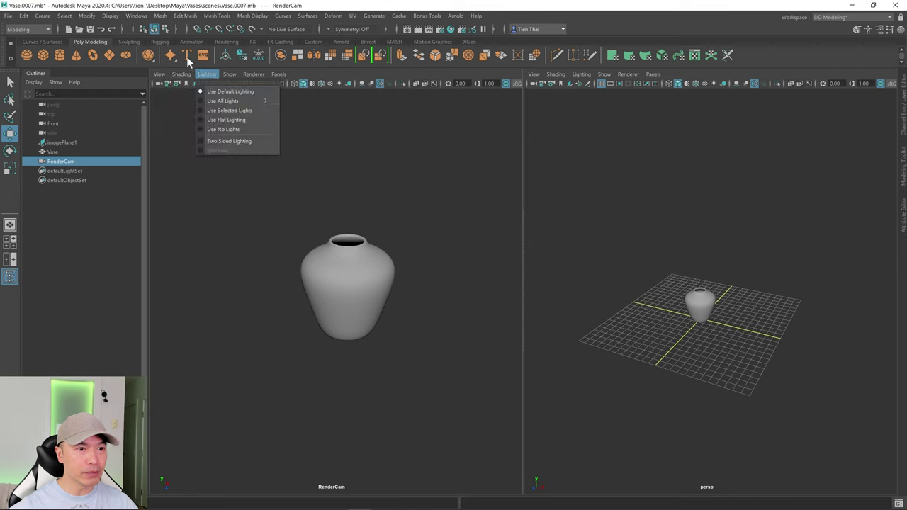
Turn on the resolution gate in the RenderCam view and set its fit to Overscan
mouse_move(159, 74)
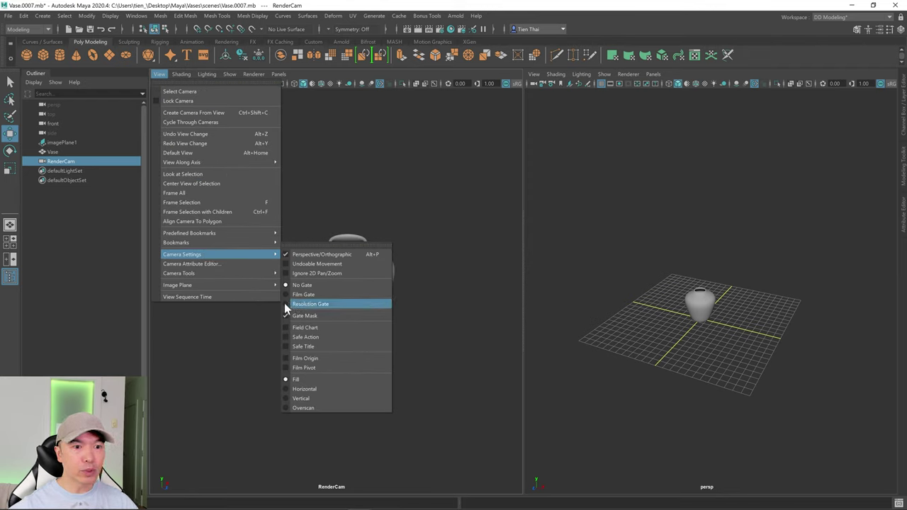
click(287, 304)
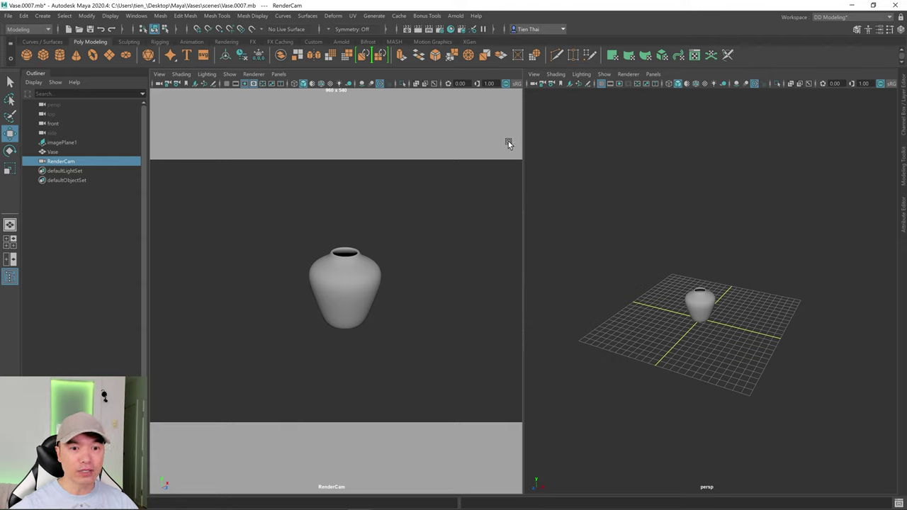
click(159, 73)
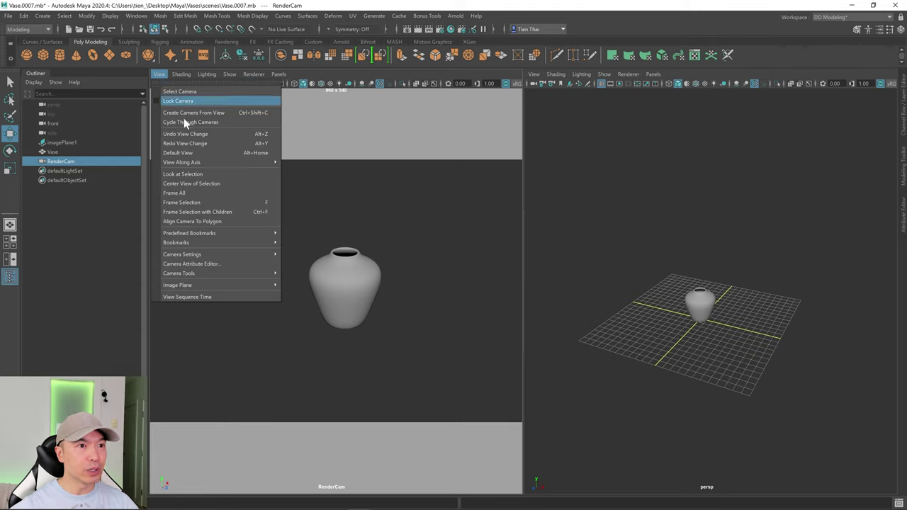
mouse_move(207, 255)
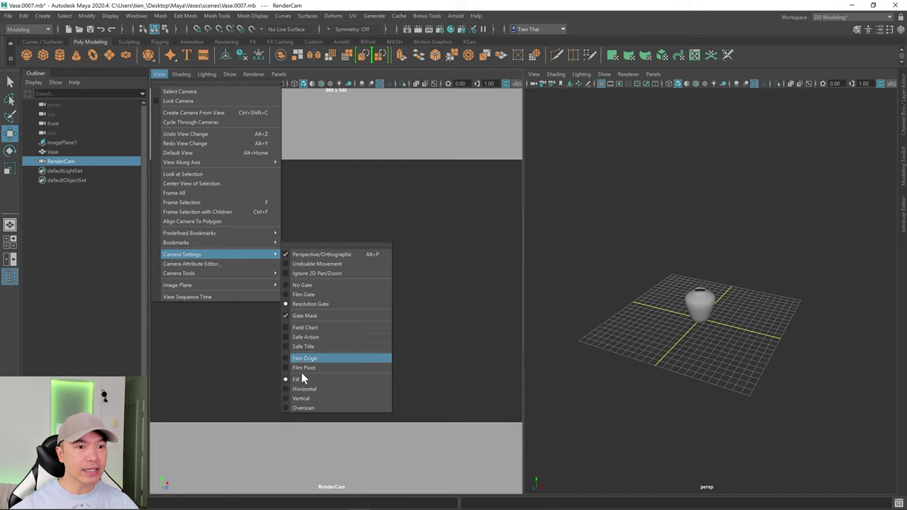
click(292, 410)
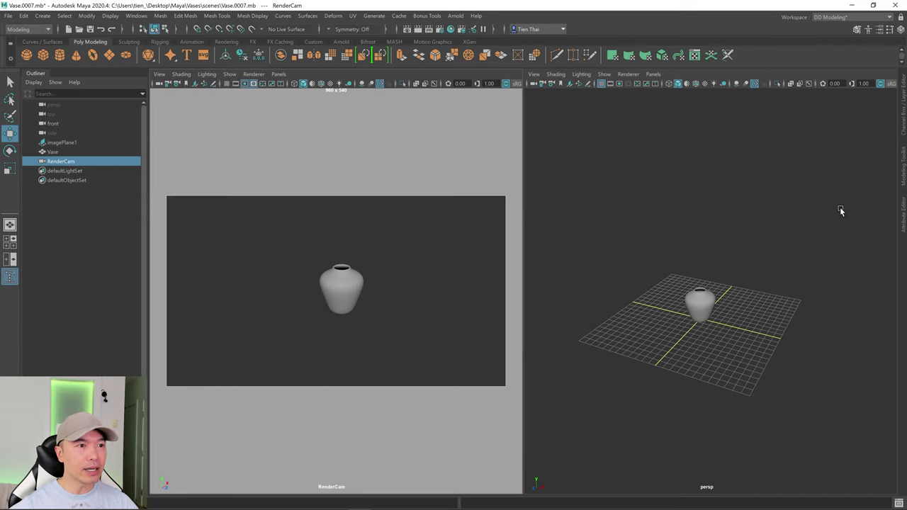
Darken RenderCam's gate mask color in its display options to match the grey viewport background
click(904, 225)
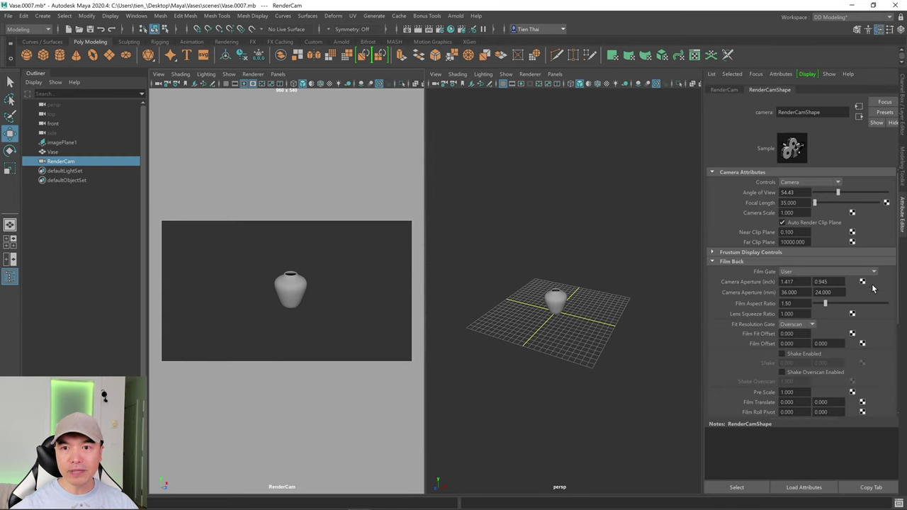
scroll(853, 287, down, 3)
scroll(847, 284, down, 3)
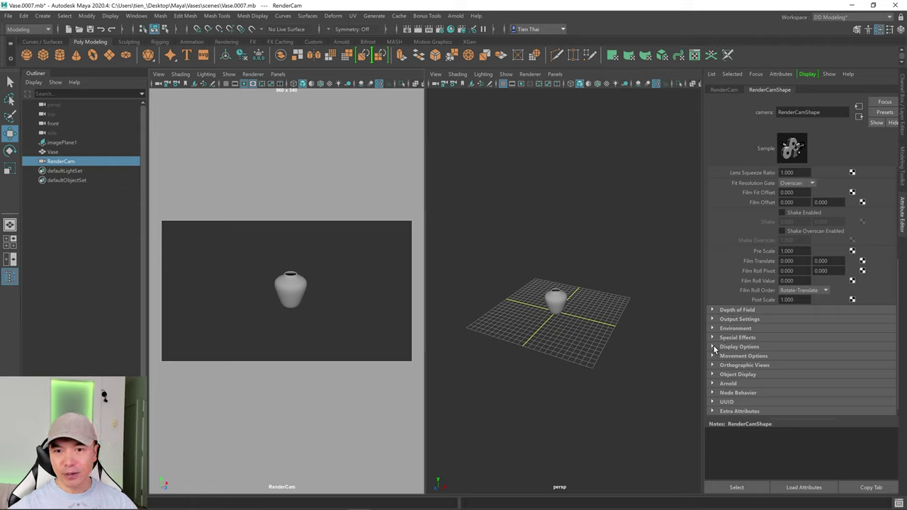
click(713, 347)
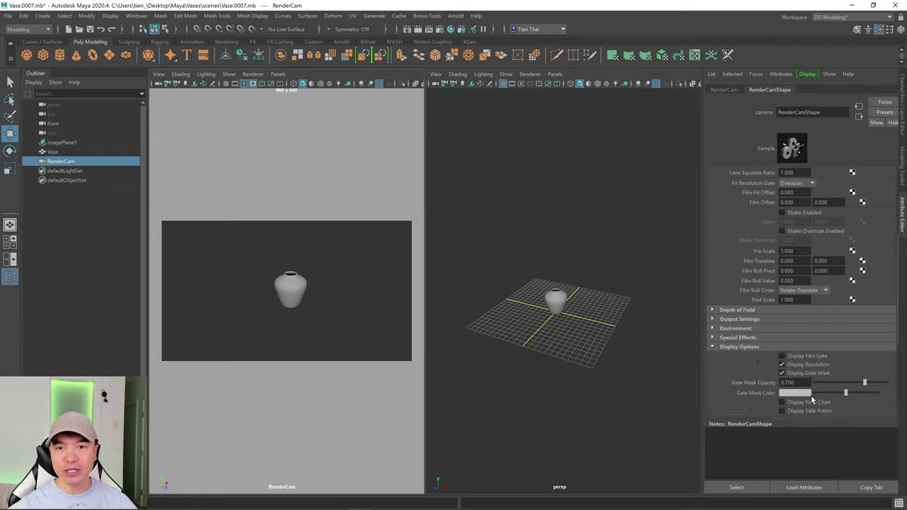
drag(845, 394, 820, 395)
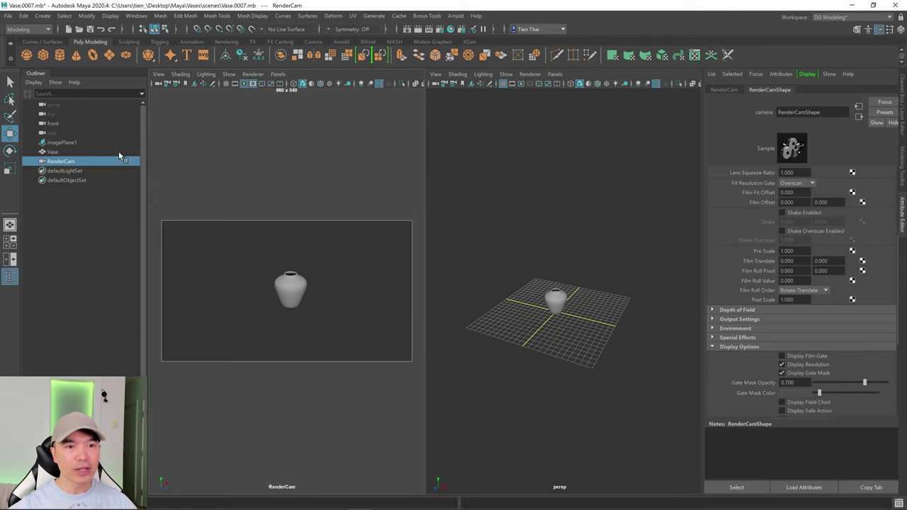
Collapse the Outliner and reframe the RenderCam view on the vase, placing it larger and right of centre in the gate
click(41, 75)
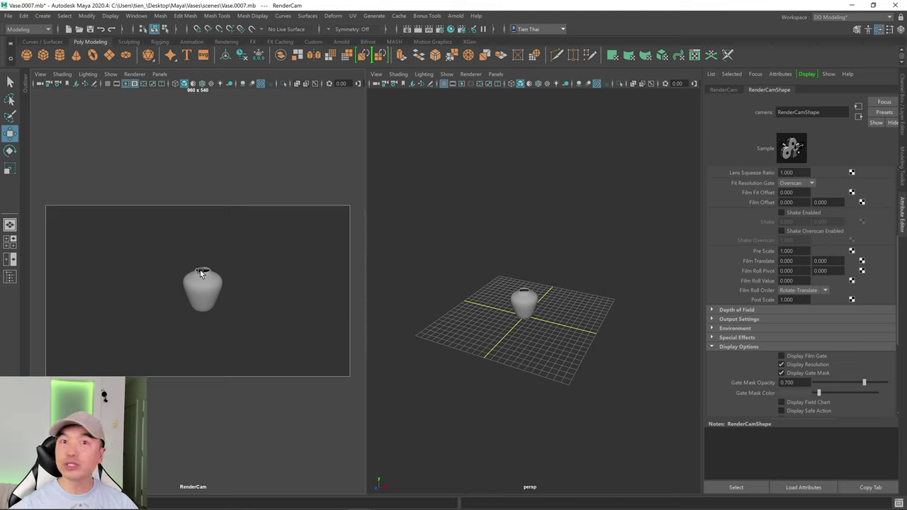
mouse_move(268, 316)
alt+right_down()
mouse_move(247, 319)
mouse_move(322, 329)
mouse_move(300, 328)
alt+right_up()
alt+drag(300, 328, 249, 302)
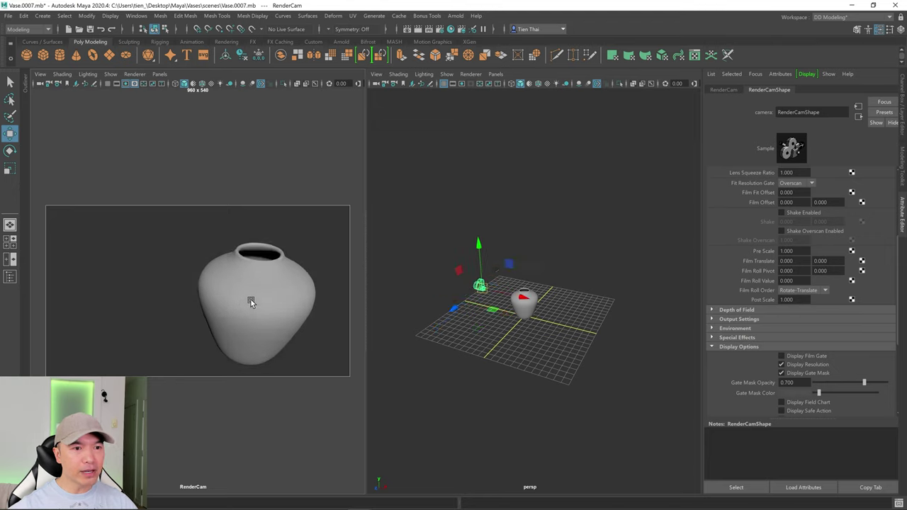
click(249, 302)
key(f)
alt+middle_drag(199, 297, 282, 308)
mouse_move(282, 309)
alt+mouse_down()
mouse_move(276, 300)
mouse_move(284, 319)
mouse_move(281, 297)
mouse_move(274, 297)
alt+mouse_up()
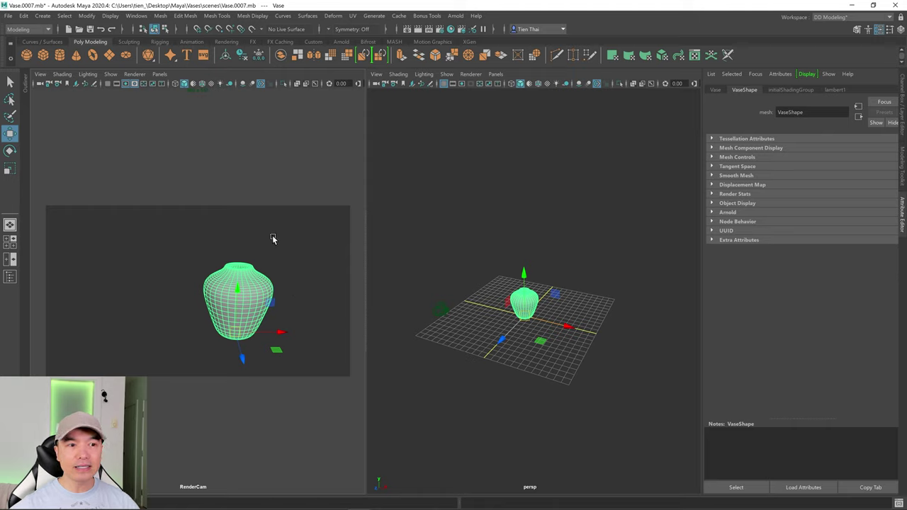
click(434, 223)
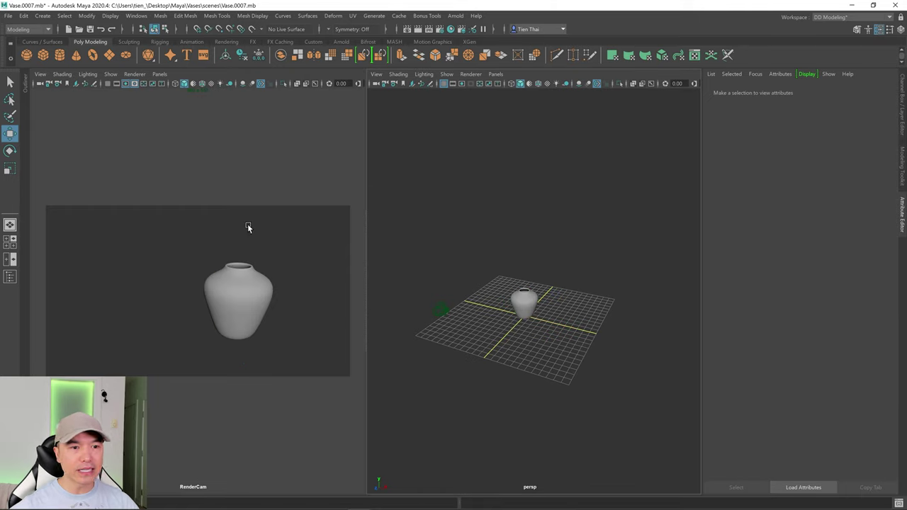
Preview RenderCam with all scene lights, restore default lighting, and move the camera slightly closer to the vase
click(221, 84)
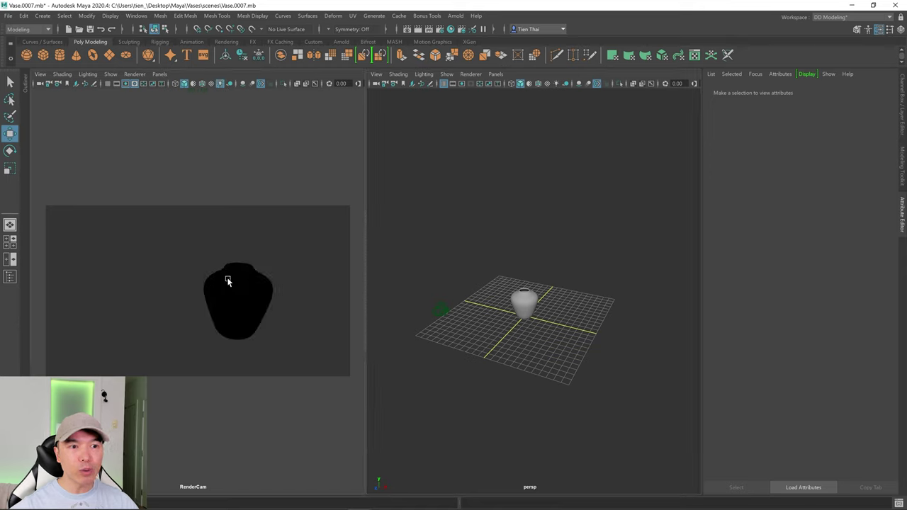
alt+right_drag(224, 299, 259, 286)
mouse_move(256, 290)
alt+middle_down()
mouse_move(219, 276)
mouse_move(251, 288)
mouse_move(245, 280)
alt+middle_up()
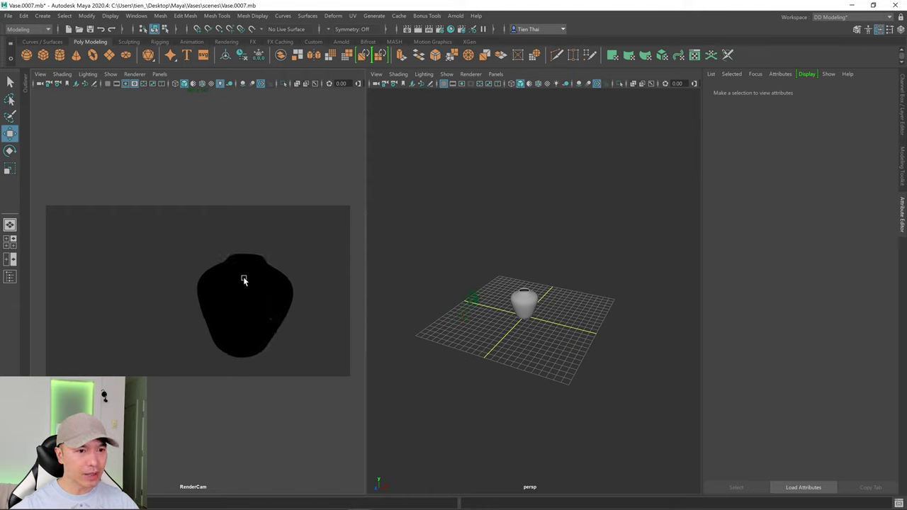
click(221, 83)
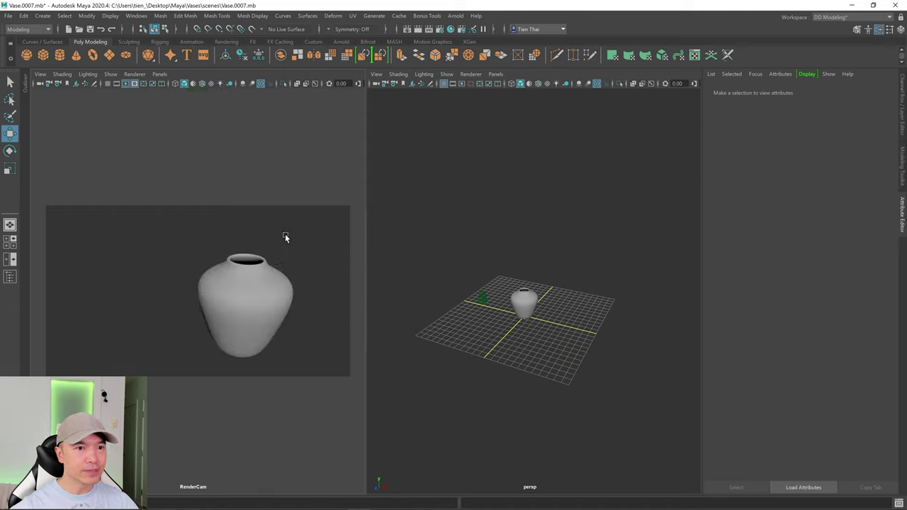
alt+middle_drag(299, 294, 307, 283)
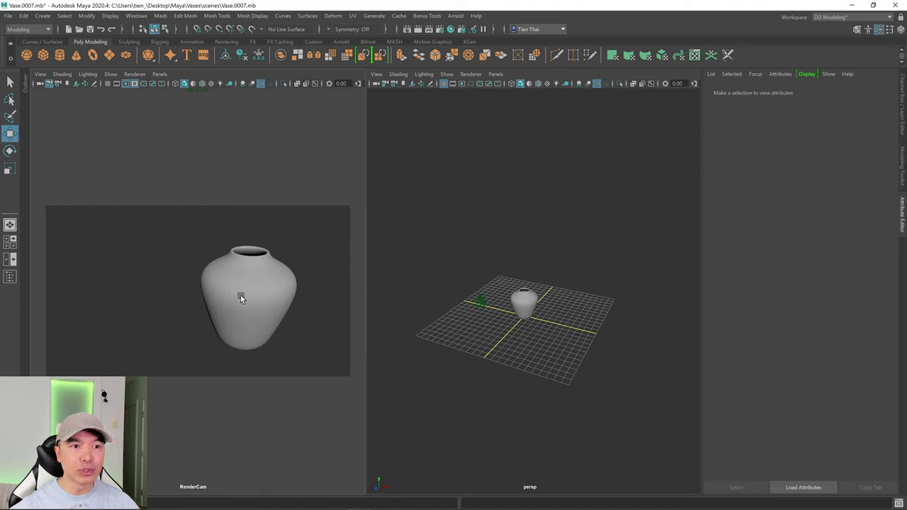
Collapse the Attribute Editor, create a polygon plane under the vase and scale it up as a floor
alt+right_drag(528, 337, 625, 360)
alt+drag(625, 360, 895, 242)
click(903, 225)
alt+drag(642, 284, 666, 326)
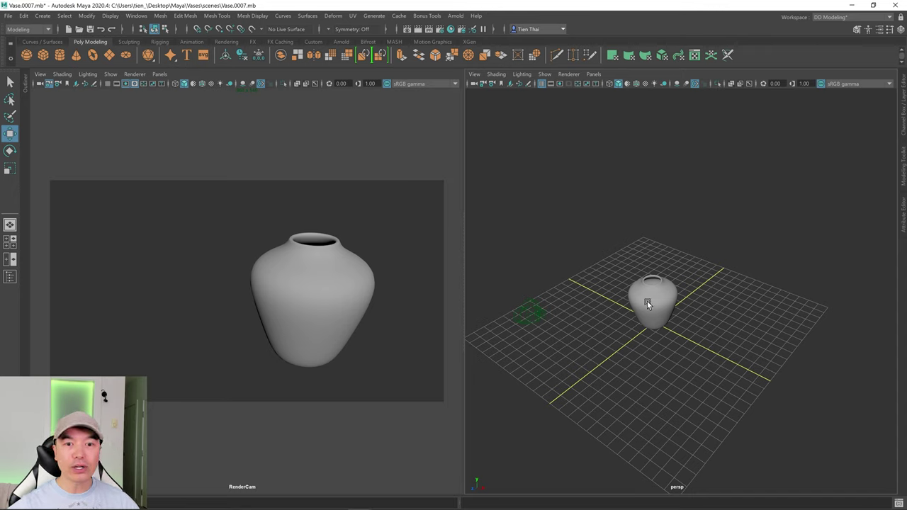
click(110, 58)
alt+drag(664, 253, 741, 285)
key(r)
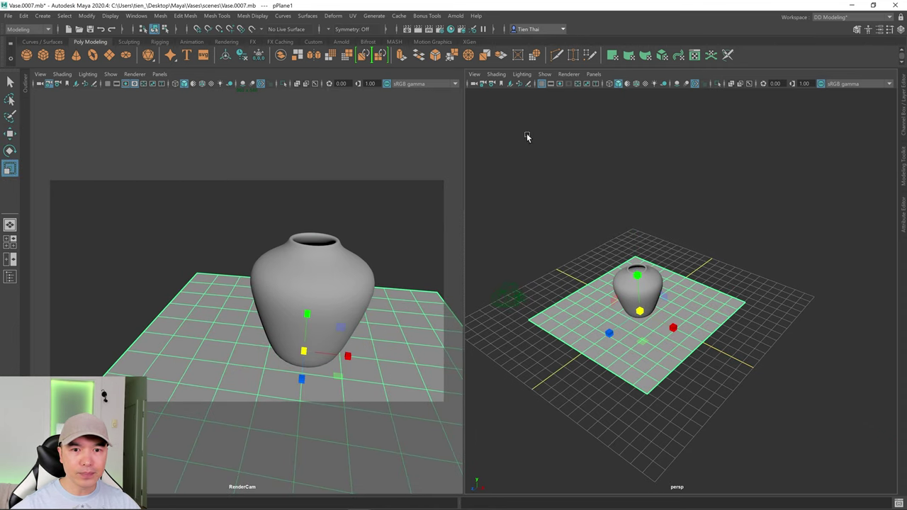
Hide the grid in the perspective view and set the plane's width and height subdivisions to 1
click(543, 84)
middle_drag(670, 344, 692, 330)
key(t)
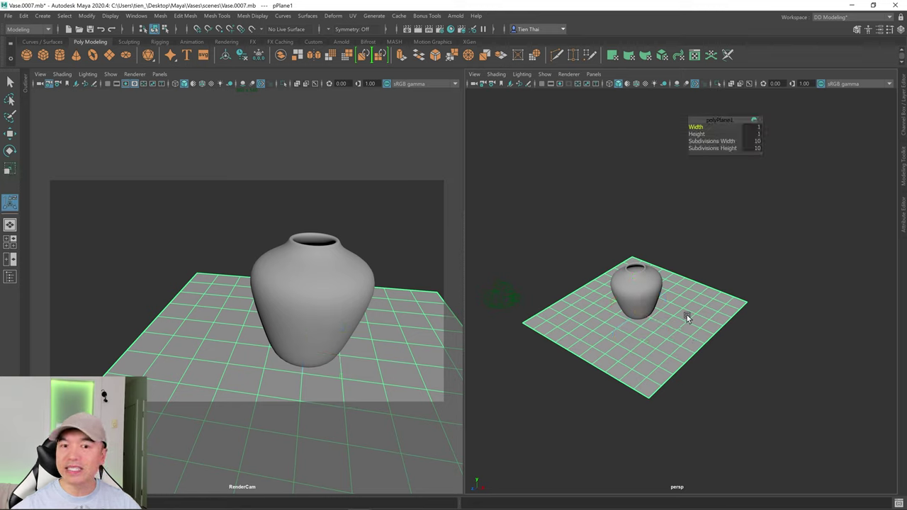
key(w)
key(t)
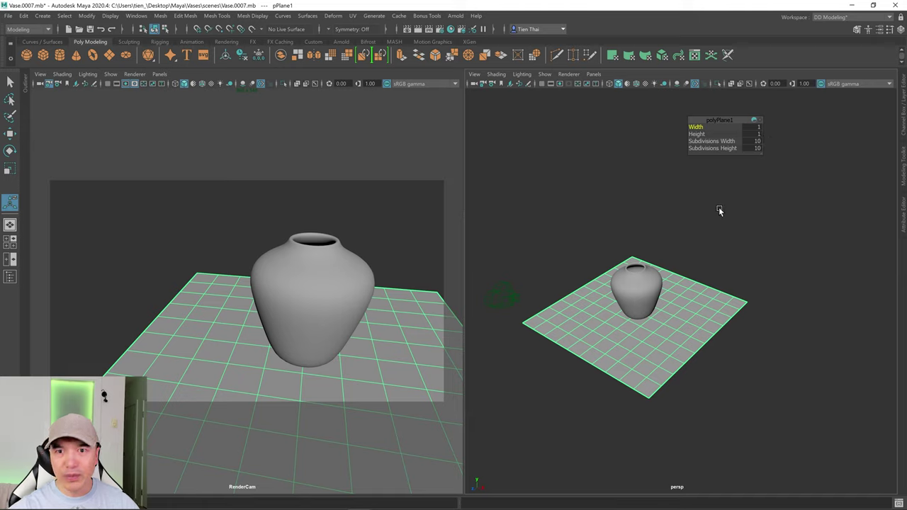
click(756, 141)
text(1)
key(Tab)
text(1)
key(Return)
Scale the floor plane up further and slide it along its depth axis toward RenderCam
scroll(752, 288, down, 2)
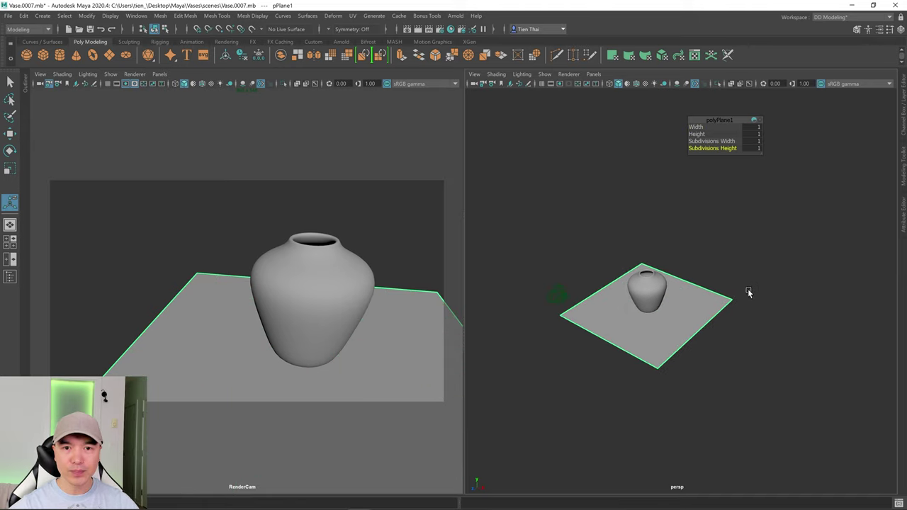
mouse_move(732, 285)
alt+mouse_down()
mouse_move(745, 281)
mouse_move(724, 284)
alt+mouse_up()
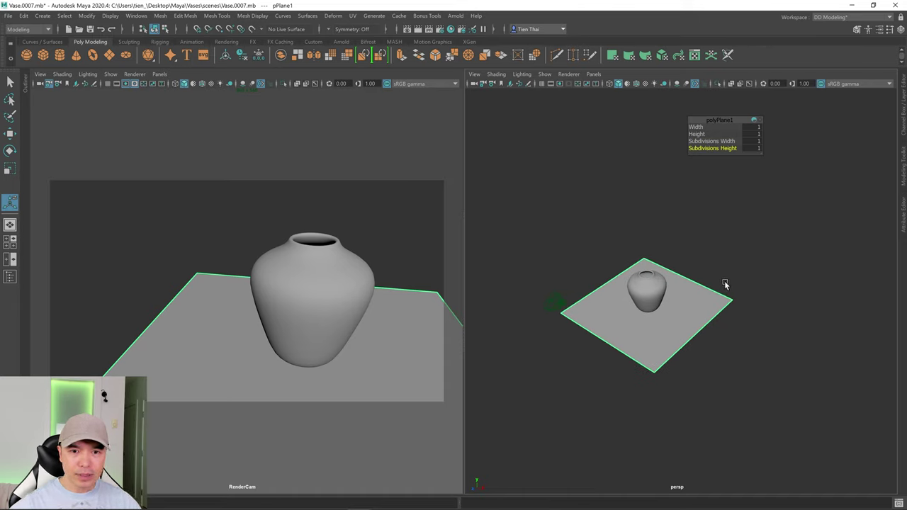
alt+drag(689, 296, 652, 324)
key(r)
alt+right_drag(653, 324, 561, 311)
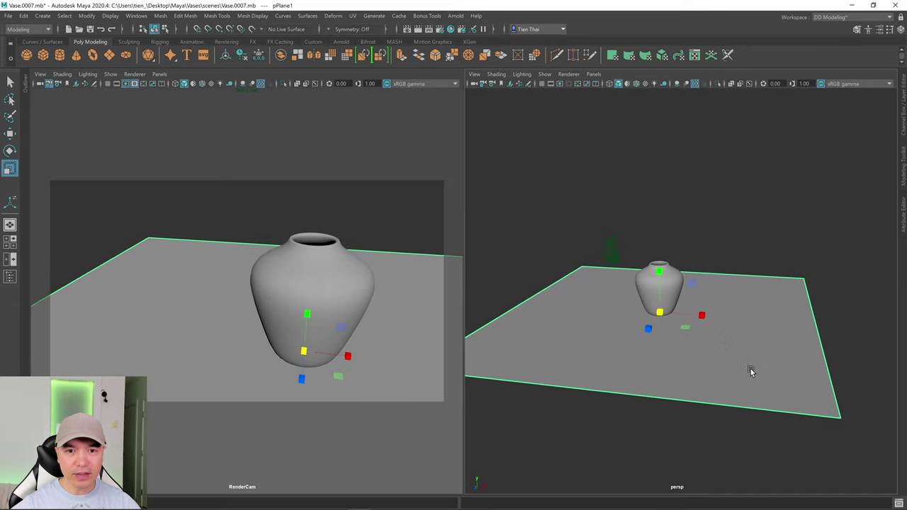
alt+drag(754, 369, 716, 374)
key(w)
drag(600, 298, 571, 314)
alt+drag(738, 341, 763, 288)
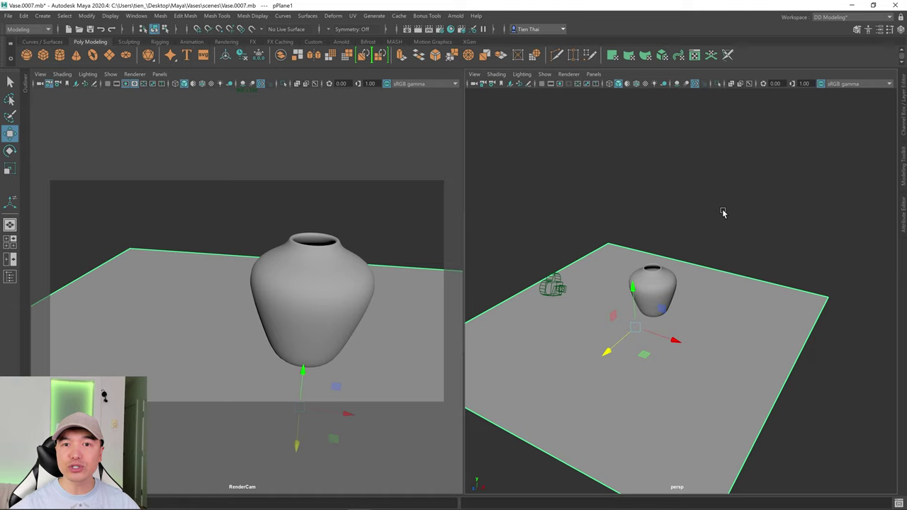
Extrude the plane's back edge straight up into a tall backdrop wall behind the vase
click(729, 154)
click(713, 317)
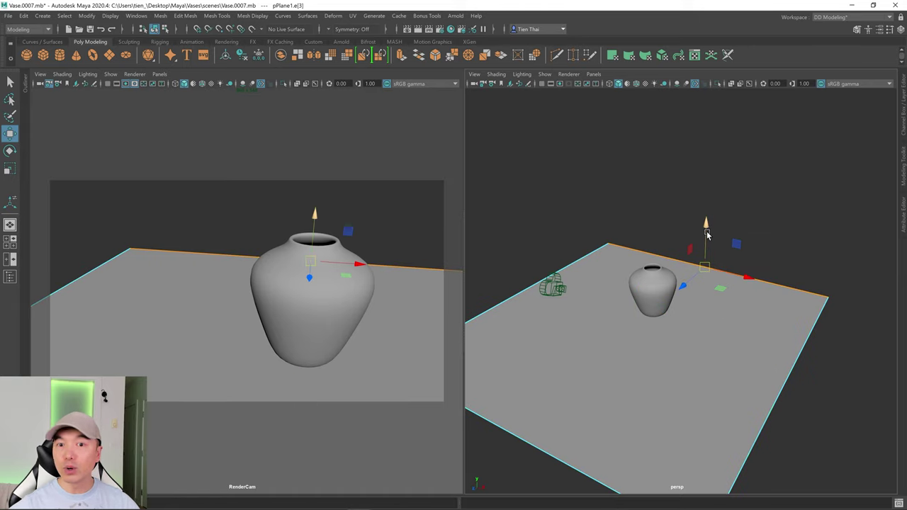
shift+drag(706, 224, 686, 42)
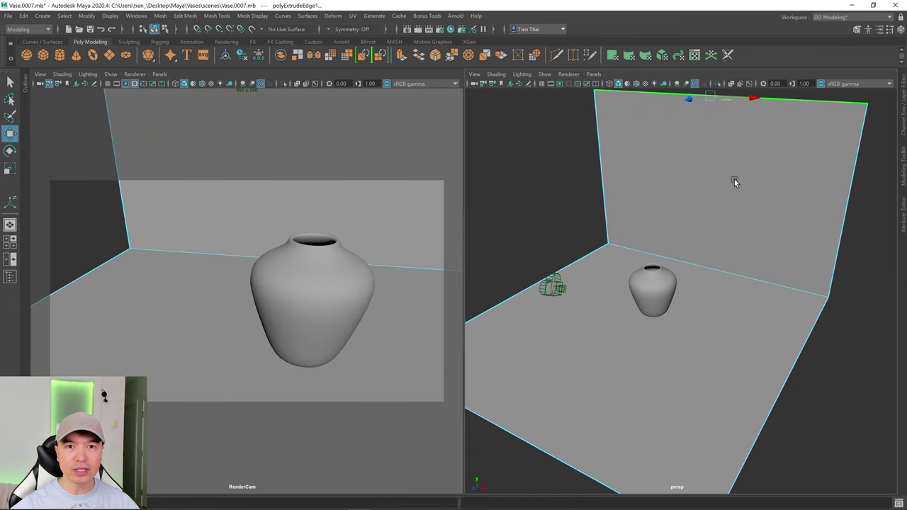
scroll(735, 177, down, 5)
drag(701, 189, 694, 156)
Bevel the edge where the floor meets the backdrop wall, with a fraction of 0.118
alt+drag(709, 243, 664, 275)
alt+right_drag(663, 273, 804, 309)
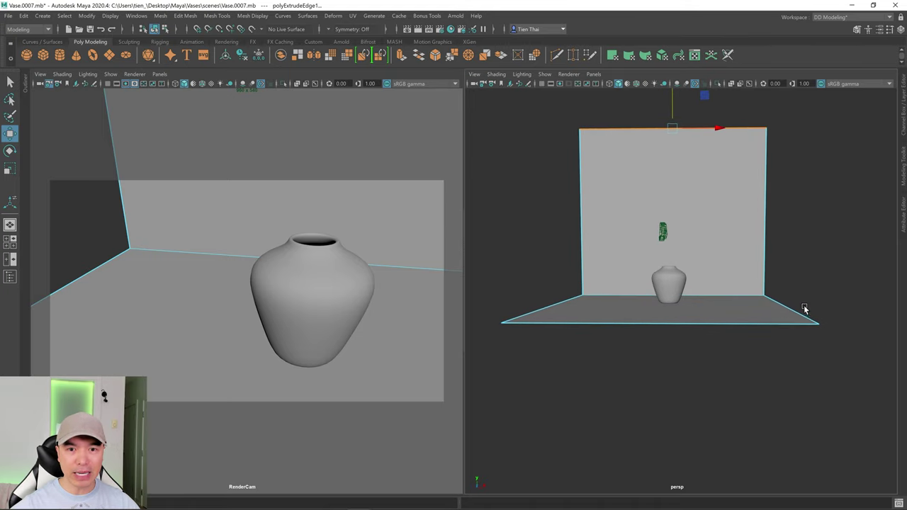
alt+drag(804, 310, 780, 314)
right_click(725, 229)
click(725, 204)
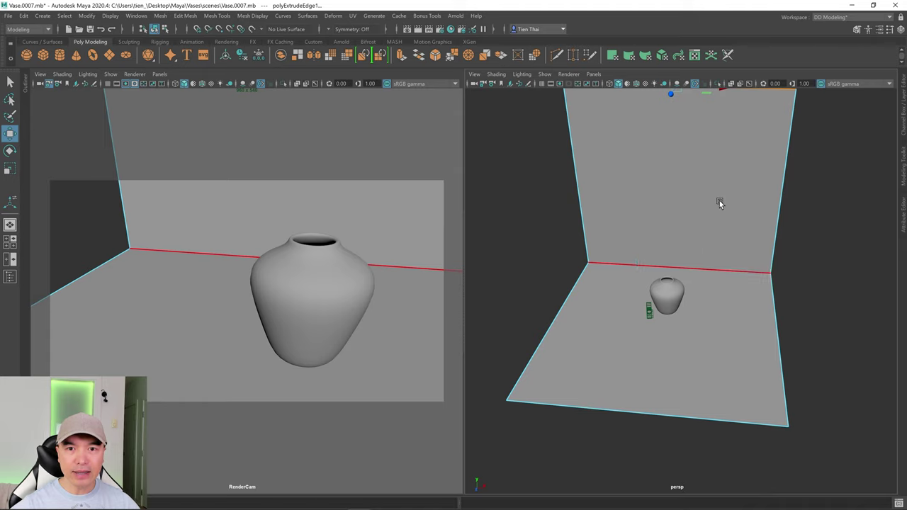
alt+drag(719, 203, 720, 265)
click(725, 286)
alt+drag(738, 300, 756, 300)
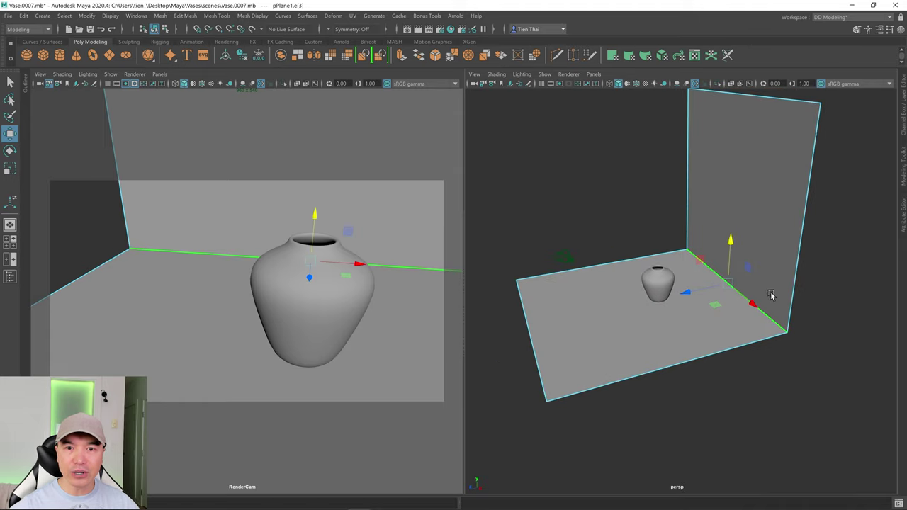
scroll(745, 286, up, 5)
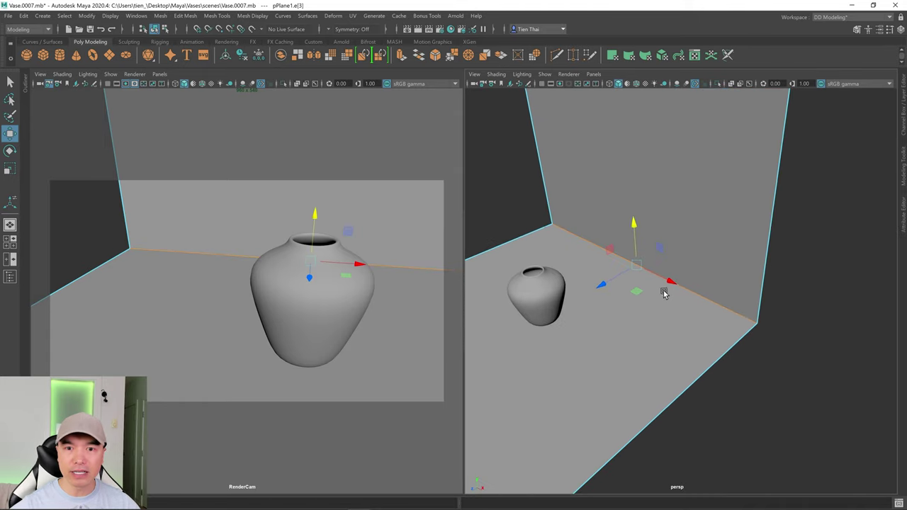
shift+right_click(698, 230)
shift+right_drag(698, 230, 731, 229)
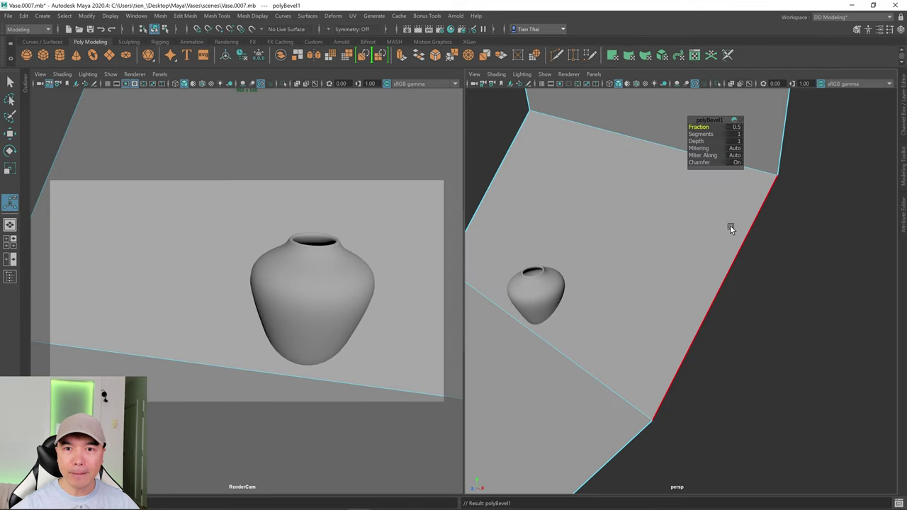
drag(699, 126, 610, 151)
Turn on smooth mesh preview for the backdrop so it curves from floor to wall
scroll(674, 367, down, 10)
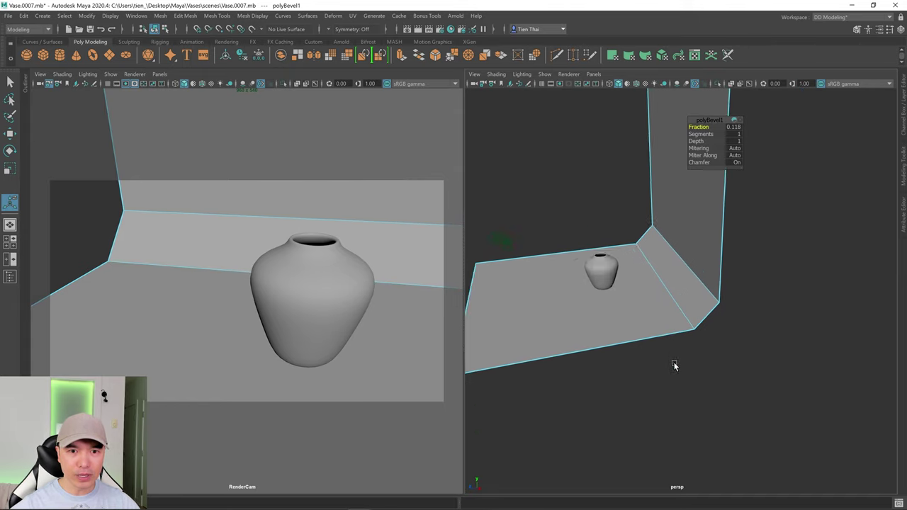
key(3)
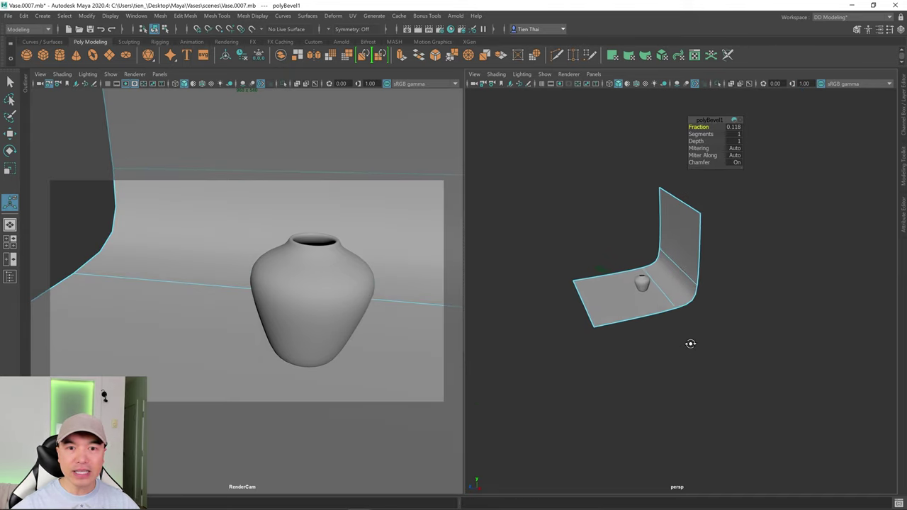
alt+right_drag(610, 308, 713, 225)
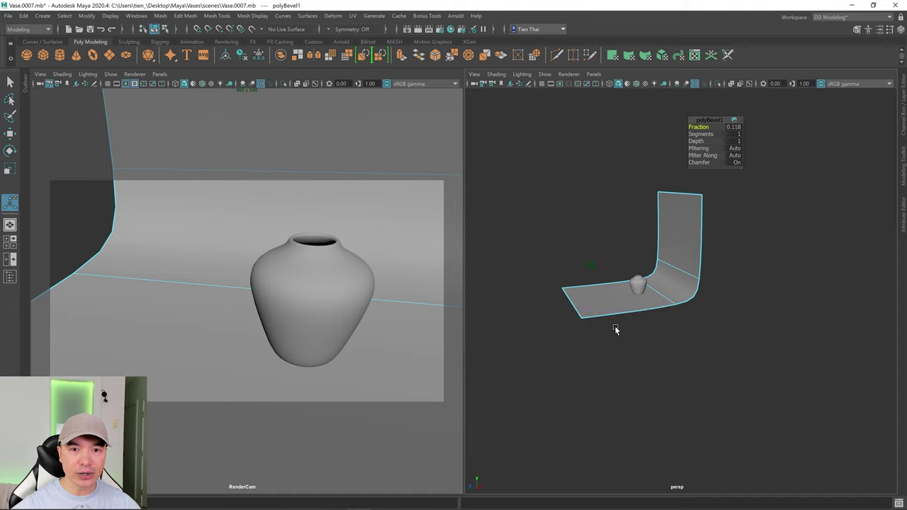
Turn off the backdrop's smooth preview and cut an edge loop across the floor just in front of the bevel
key(1)
alt+right_drag(628, 310, 768, 344)
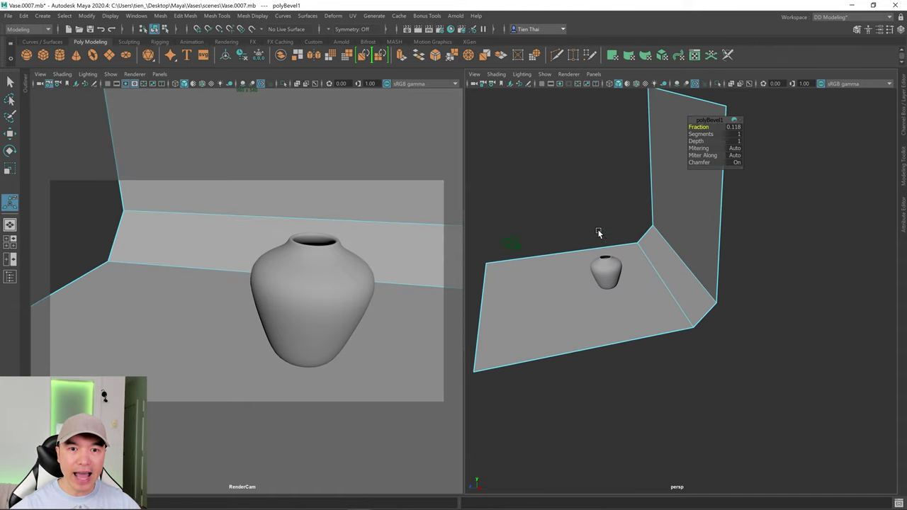
right_drag(658, 249, 718, 207)
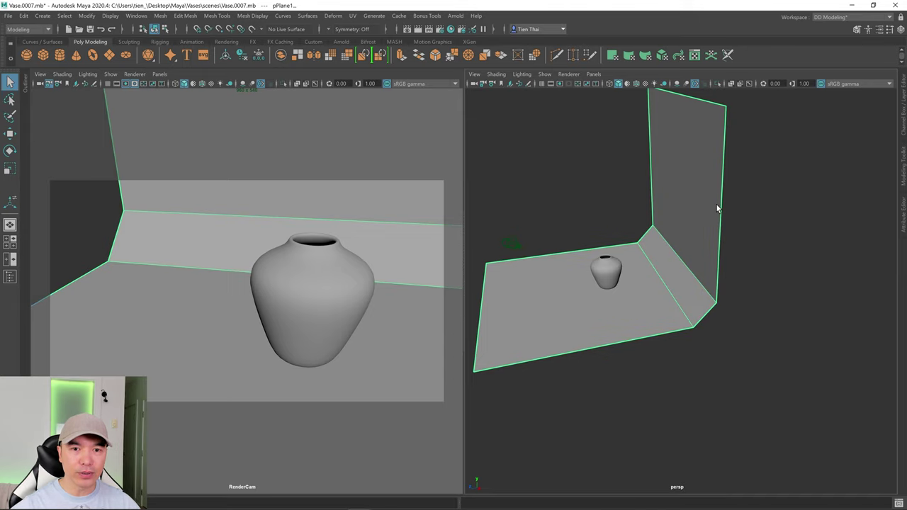
click(557, 55)
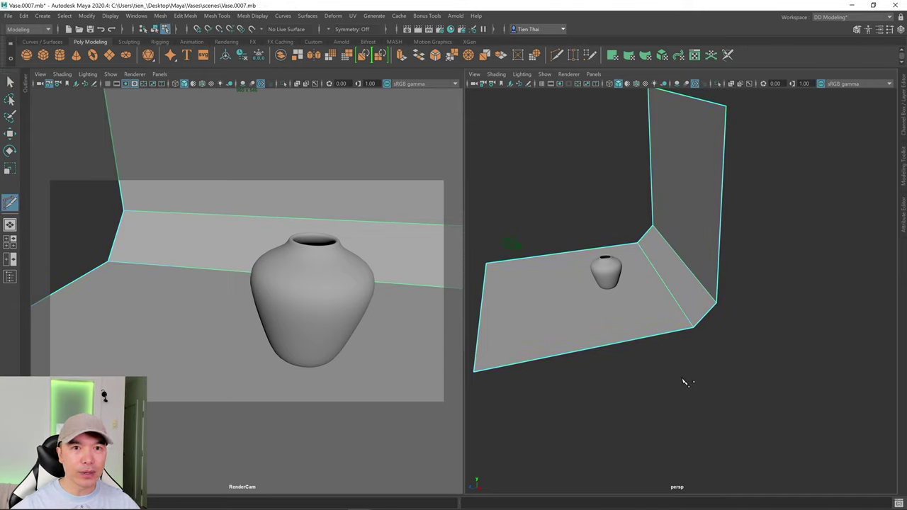
click(659, 330)
key(Return)
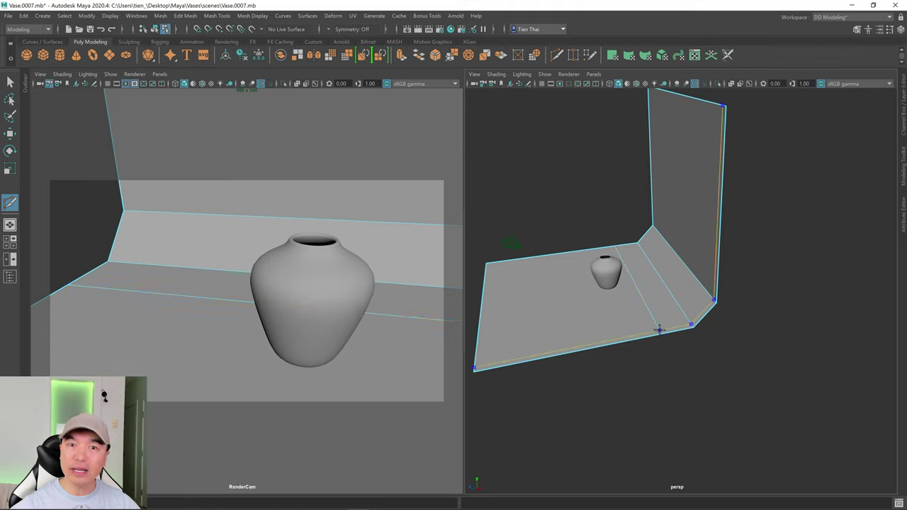
Preview the backdrop smoothed and examine its floor-to-wall curve from several angles
key(3)
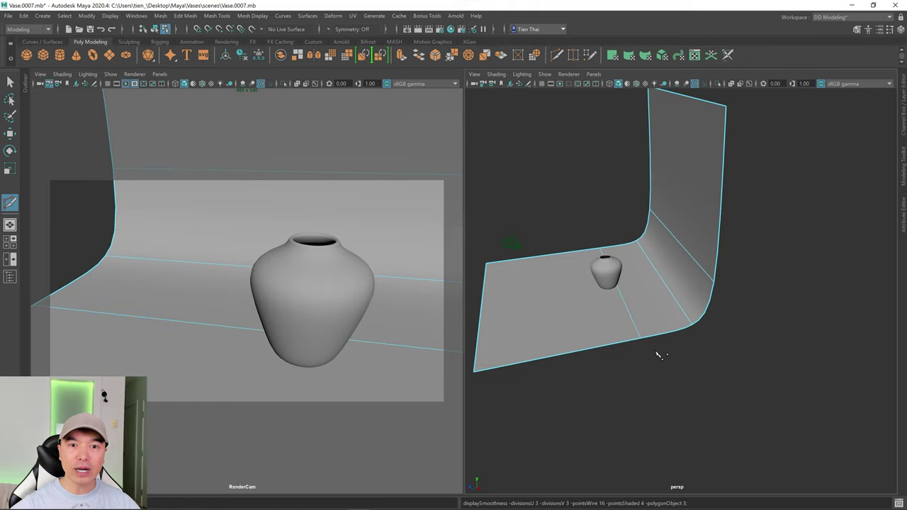
alt+drag(654, 351, 644, 356)
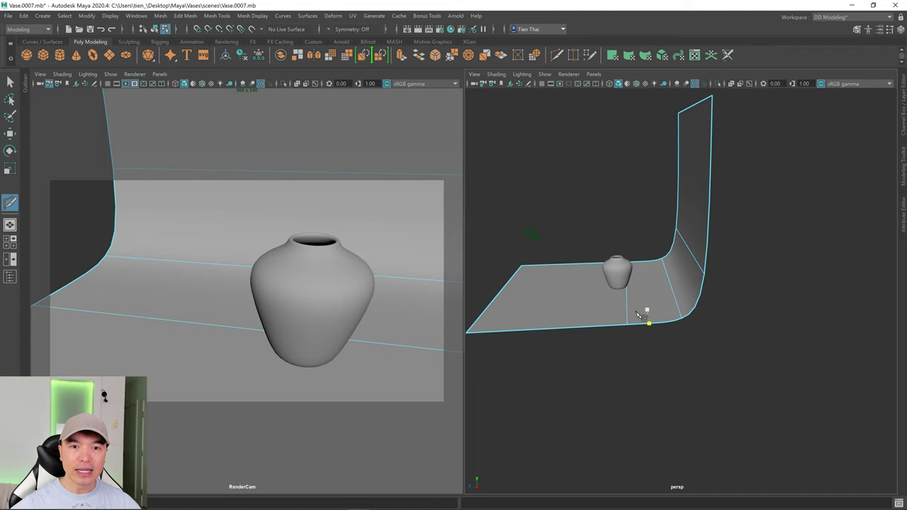
alt+drag(630, 328, 652, 328)
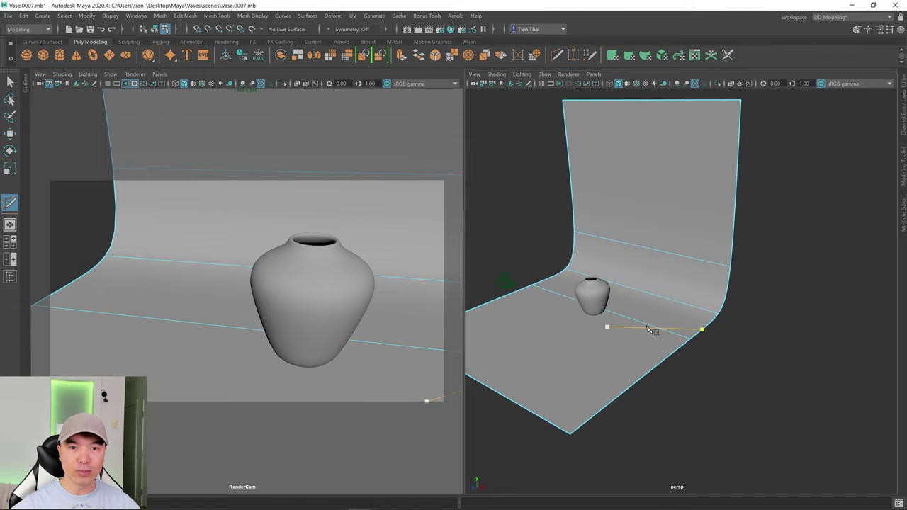
right_drag(653, 269, 741, 207)
alt+drag(710, 286, 704, 241)
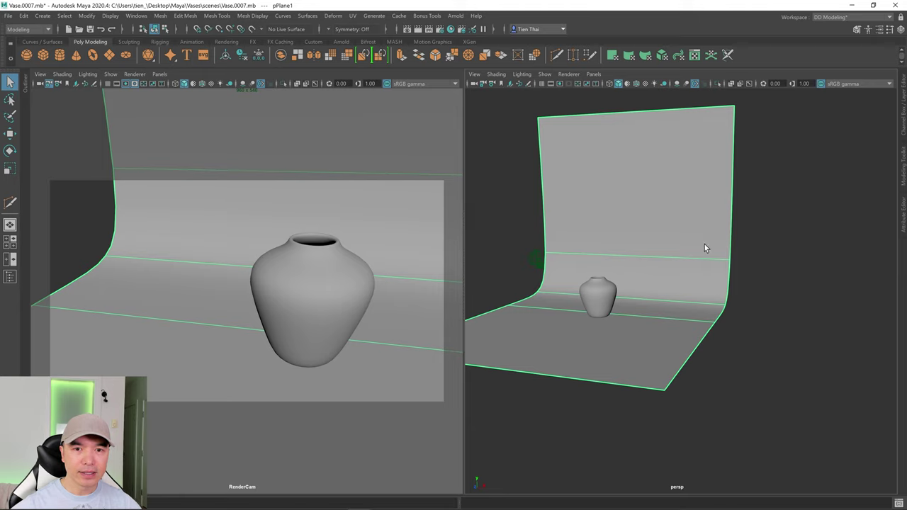
Return the backdrop to its unsmoothed display and apply a Smooth operation to the mesh with 3 divisions
key(1)
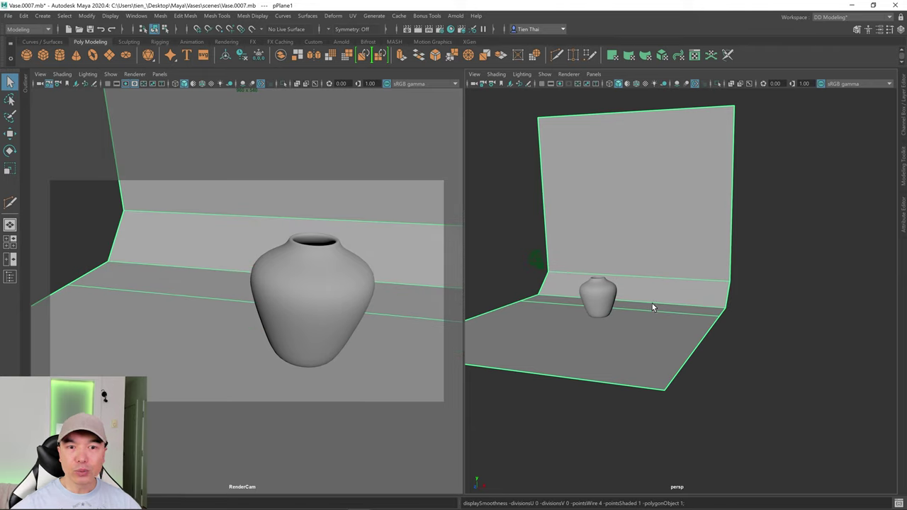
alt+drag(690, 306, 693, 222)
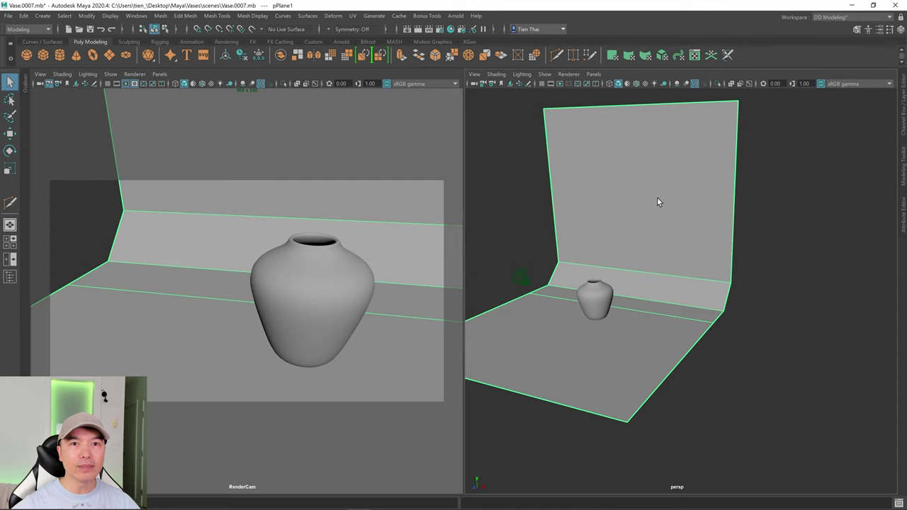
shift+right_drag(659, 193, 638, 241)
alt+drag(673, 263, 653, 265)
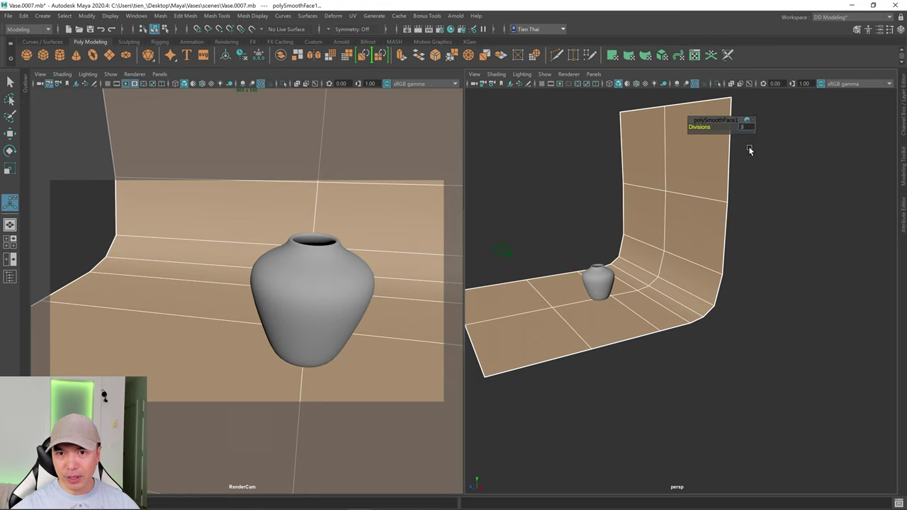
text(3)
key(Return)
Select the whole backdrop and scale it much wider along its X axis
alt+drag(690, 247, 706, 272)
scroll(737, 199, down, 5)
click(703, 249)
alt+drag(724, 244, 704, 254)
key(r)
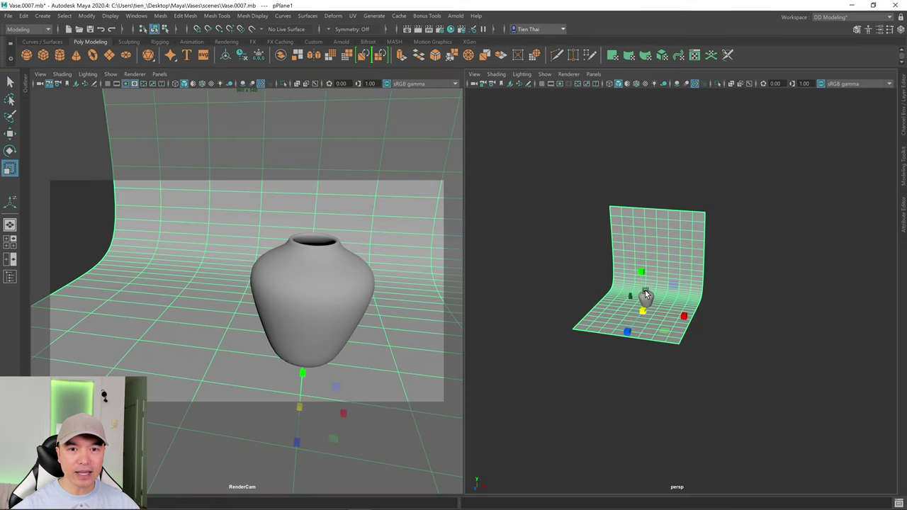
drag(683, 317, 828, 316)
Fine-tune the backdrop's width along X, checking RenderCam from an oblique angle and widening it to cover more of the frame
alt+drag(684, 328, 592, 247)
alt+right_drag(616, 281, 879, 314)
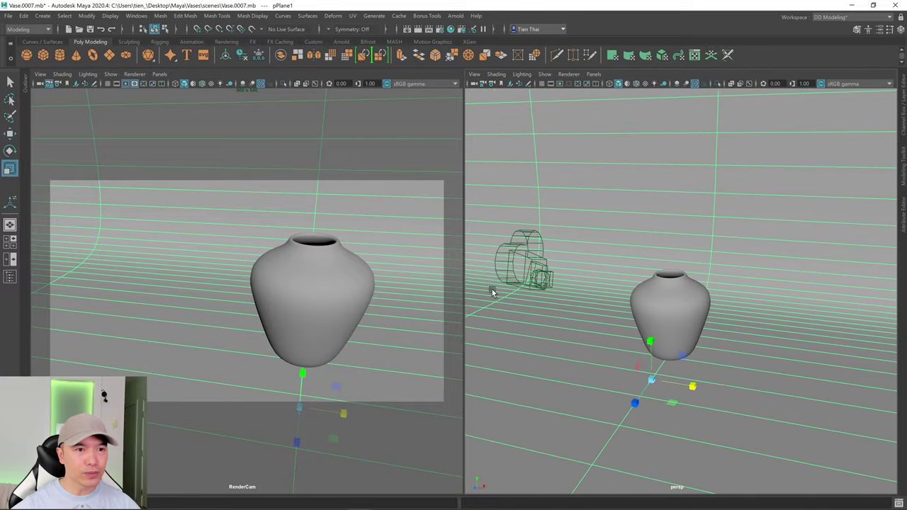
scroll(764, 317, down, 6)
drag(714, 314, 702, 315)
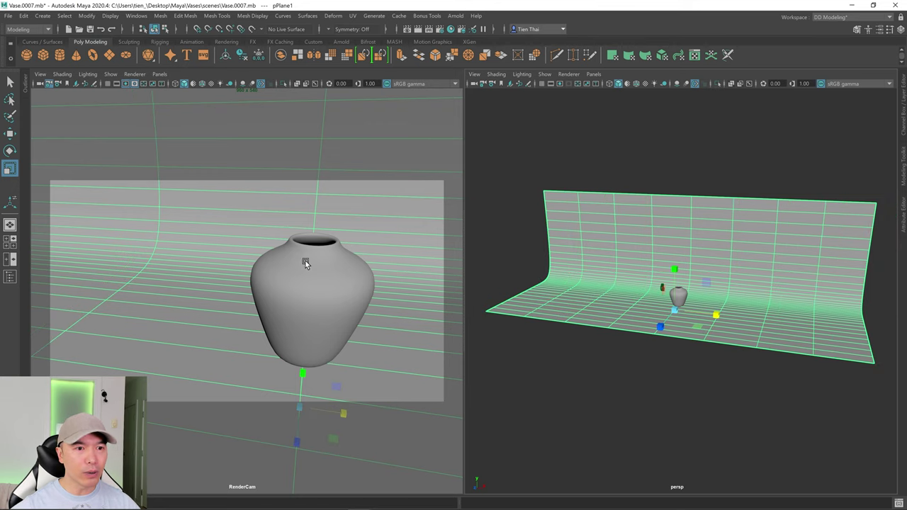
alt+drag(329, 295, 374, 295)
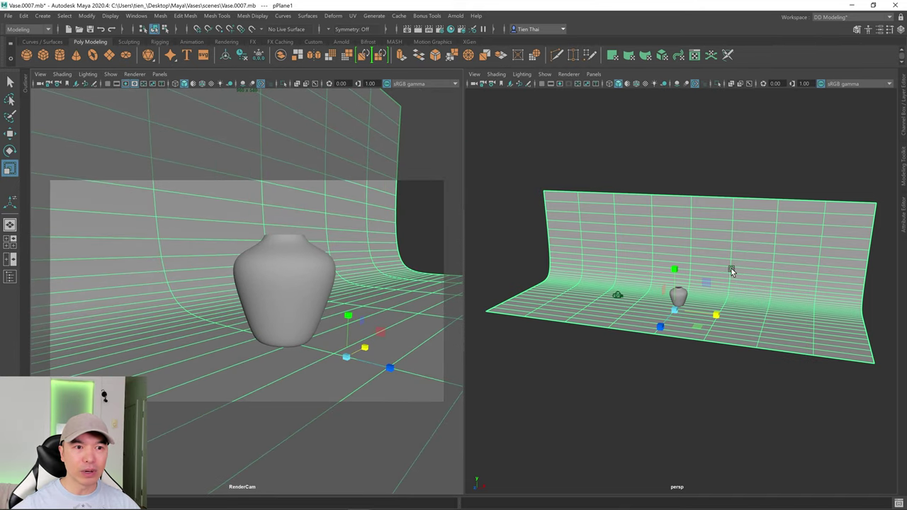
drag(717, 318, 701, 300)
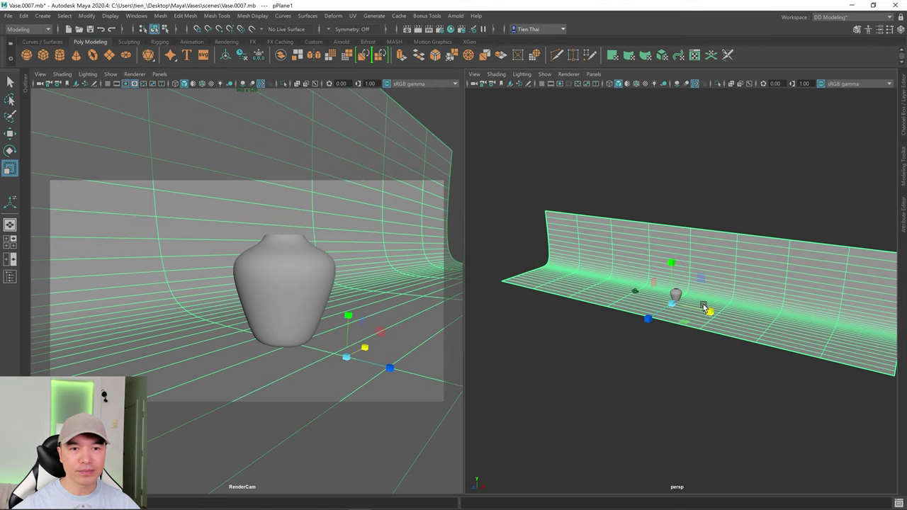
Orbit RenderCam back to a view facing the backdrop and zoom so the vase sits inside the resolution gate
alt+drag(430, 304, 331, 293)
scroll(344, 304, down, 5)
scroll(344, 303, up, 8)
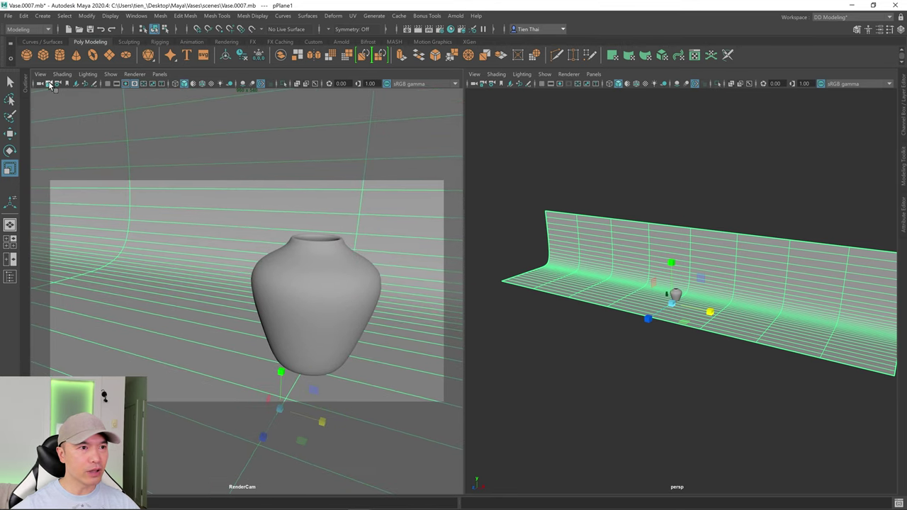
scroll(660, 350, down, 1)
Deselect the backdrop and maximize the persp view, angled toward the vase and backdrop
key(w)
alt+drag(718, 332, 800, 319)
scroll(675, 311, up, 4)
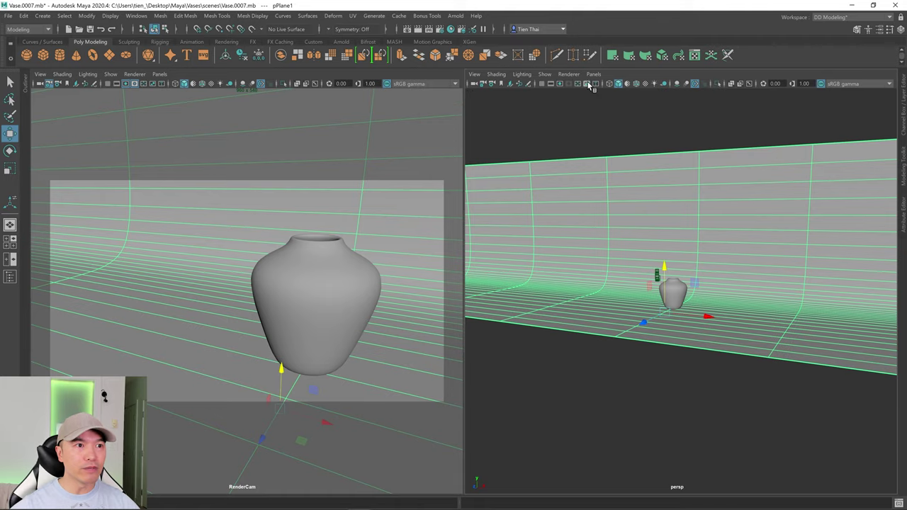
click(621, 124)
key(space)
alt+drag(453, 170, 333, 128)
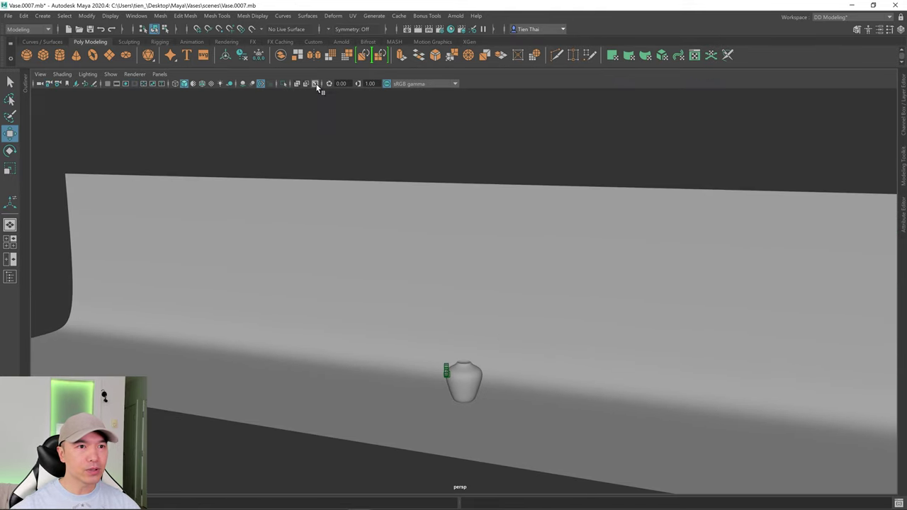
Assign a new Arnold aiStandardSurface material to the backdrop
click(341, 42)
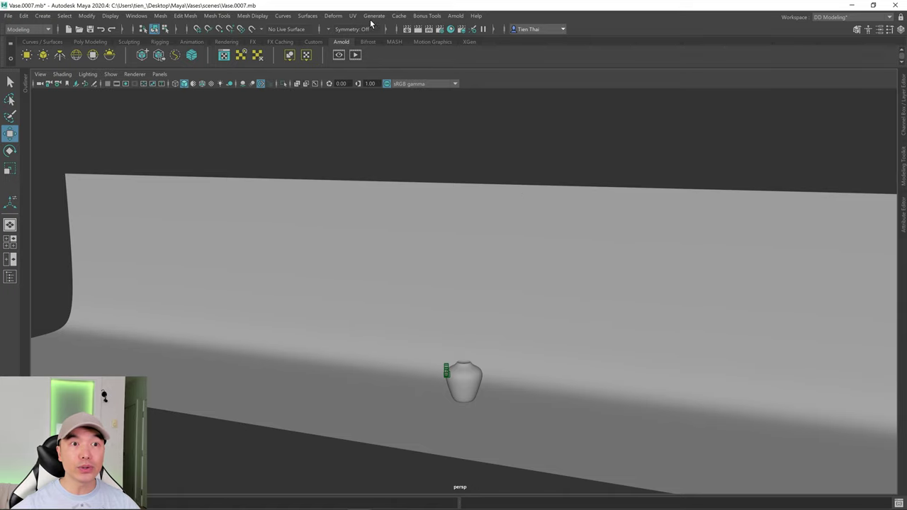
scroll(467, 215, down, 2)
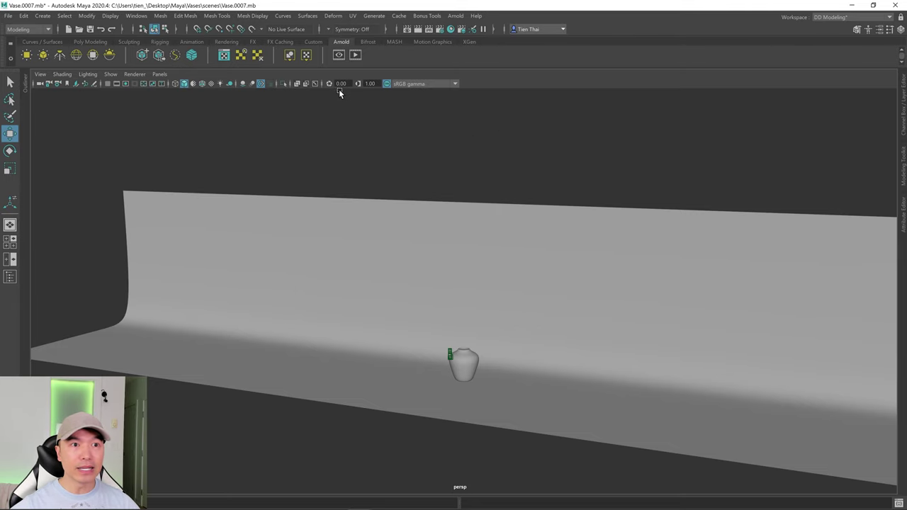
click(524, 280)
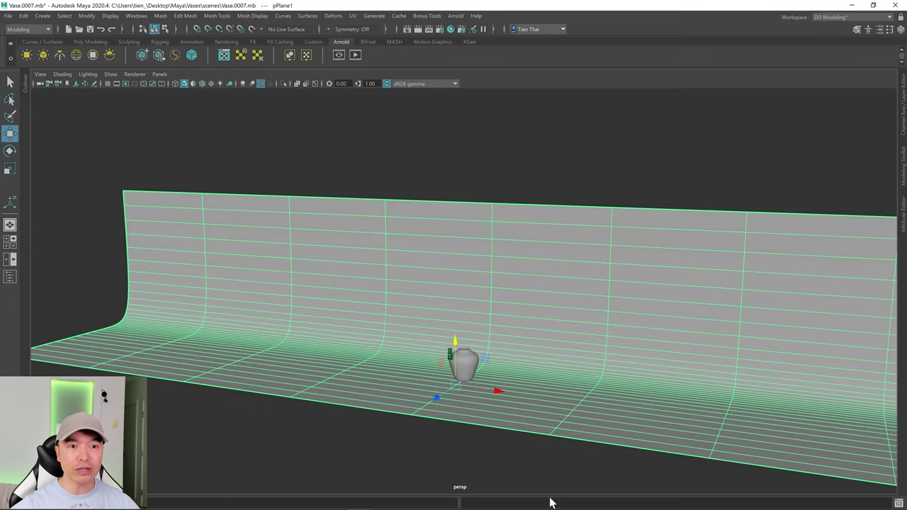
right_drag(553, 261, 558, 485)
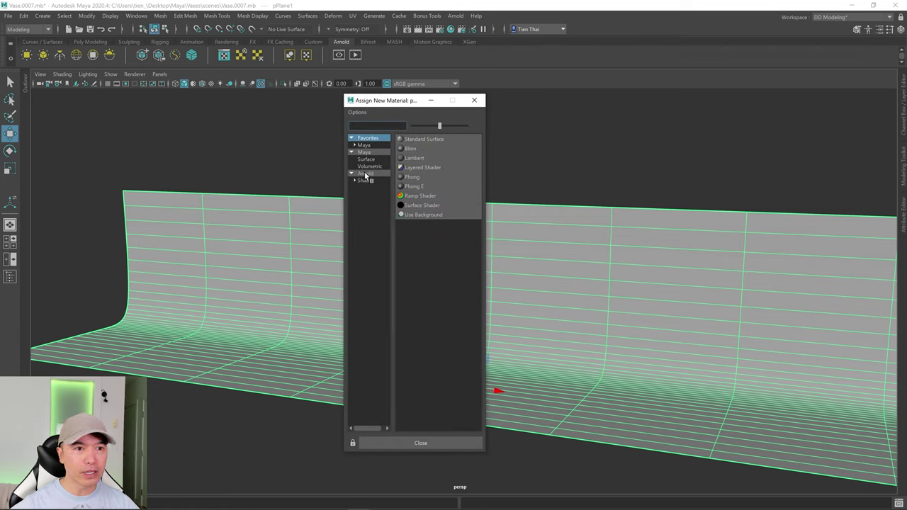
click(365, 175)
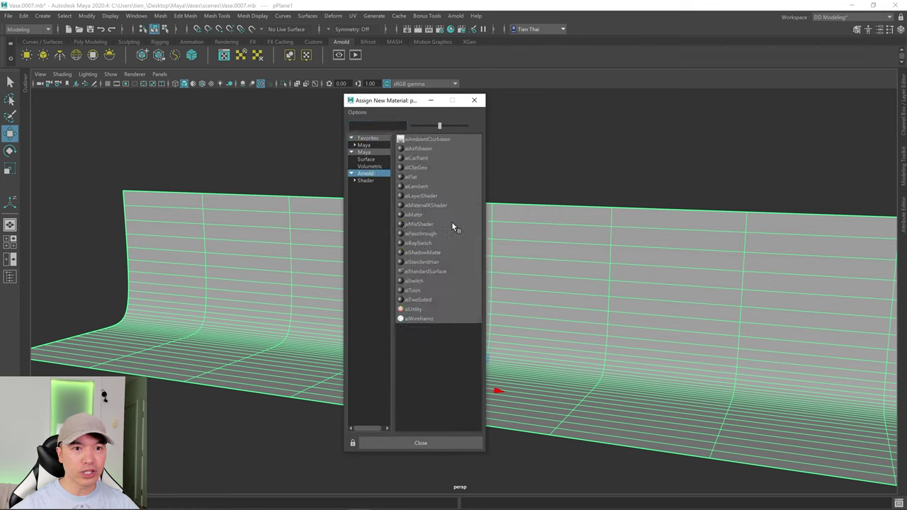
click(435, 270)
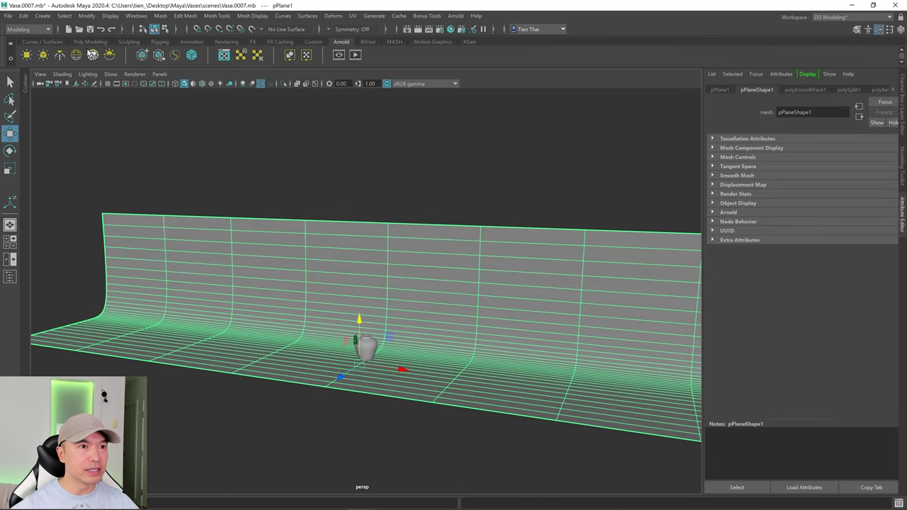
Delete the backdrop's construction history
click(86, 42)
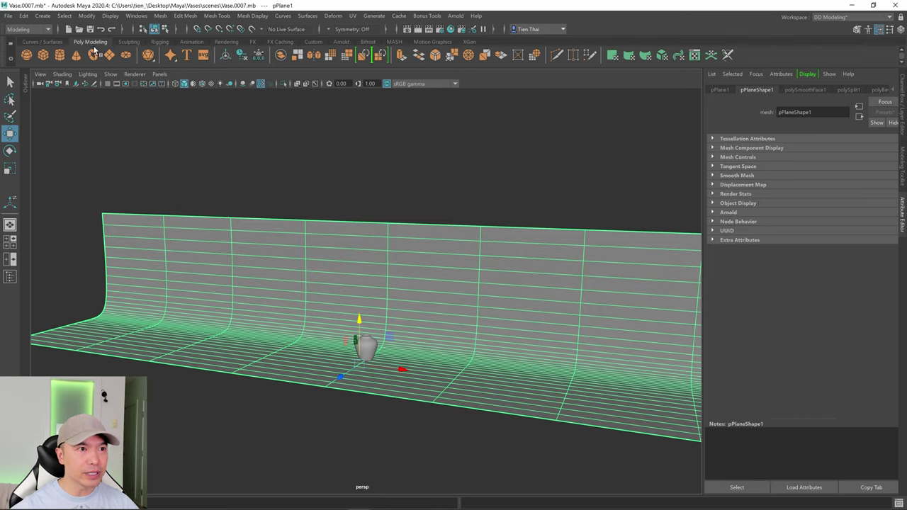
click(244, 58)
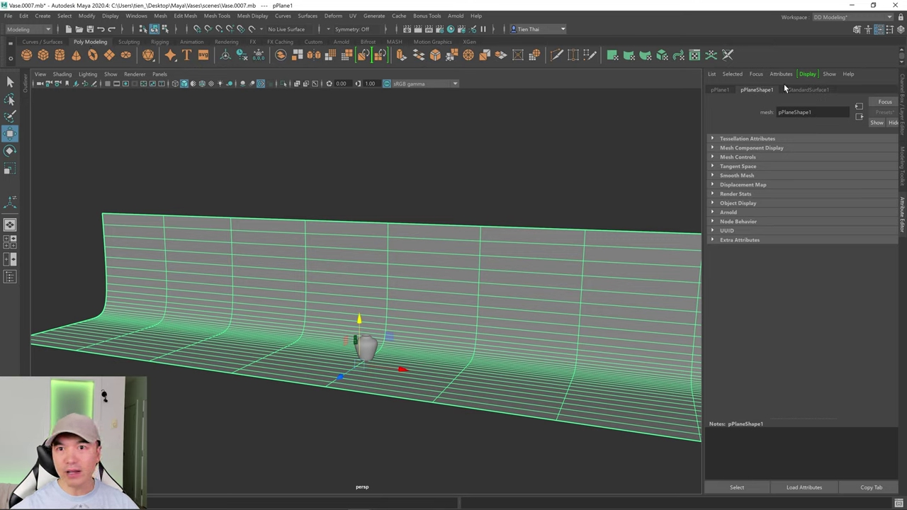
Rename the backdrop's aiStandardSurface material as ai_Backdrop
click(808, 90)
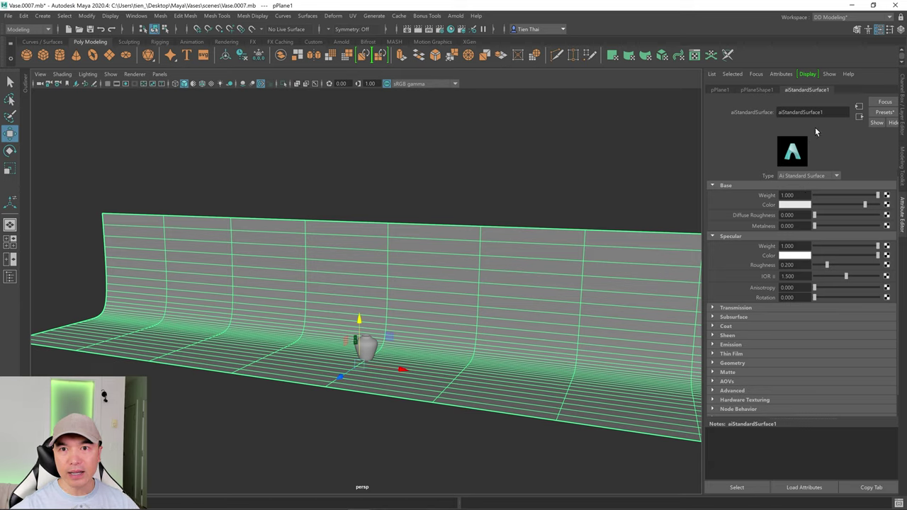
double_click(801, 112)
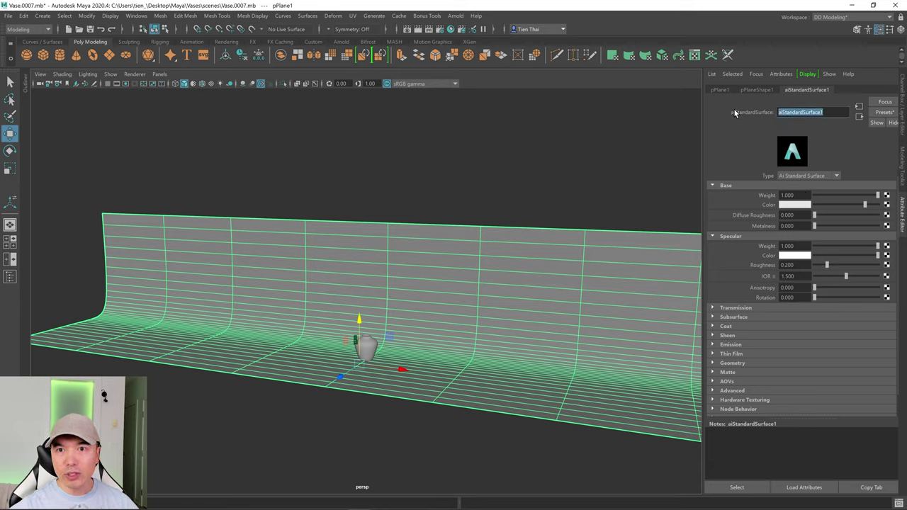
text(a)
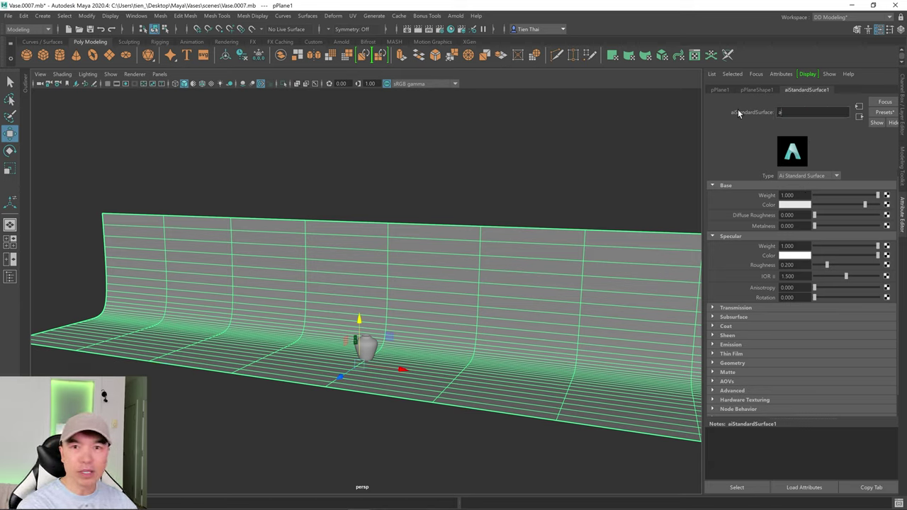
text(i_Backdrop)
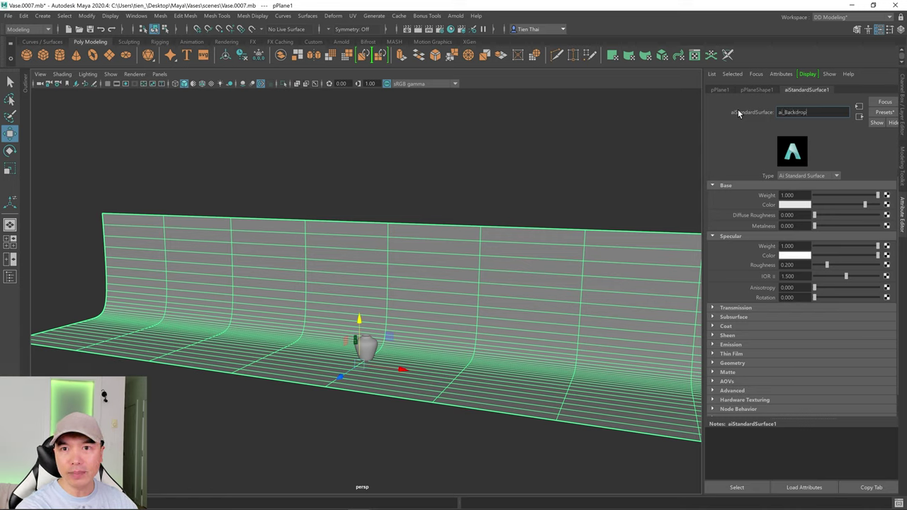
key(Return)
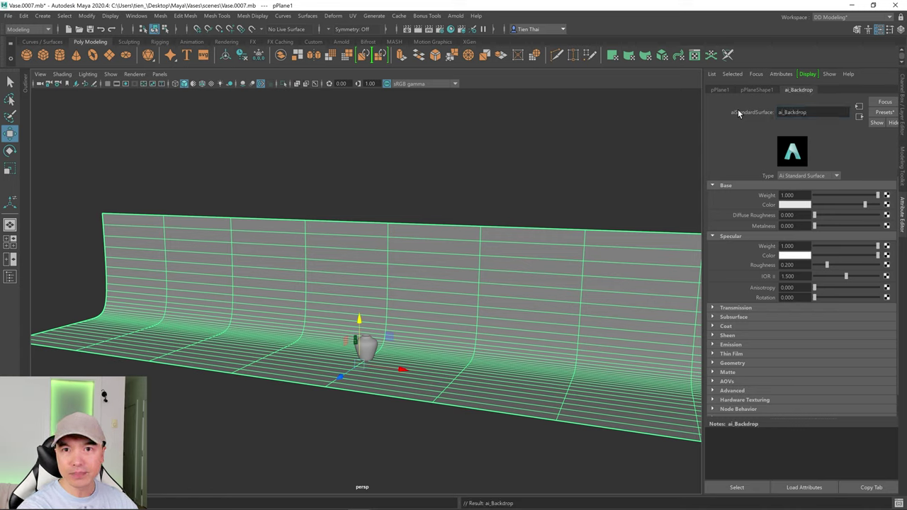
Darken the ai_Backdrop base color to a medium grey and deselect the backdrop
click(795, 205)
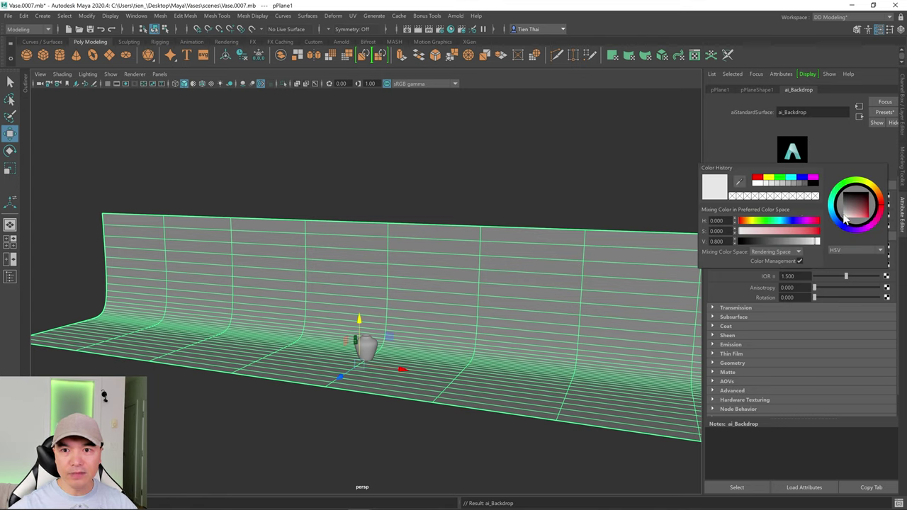
drag(847, 218, 841, 217)
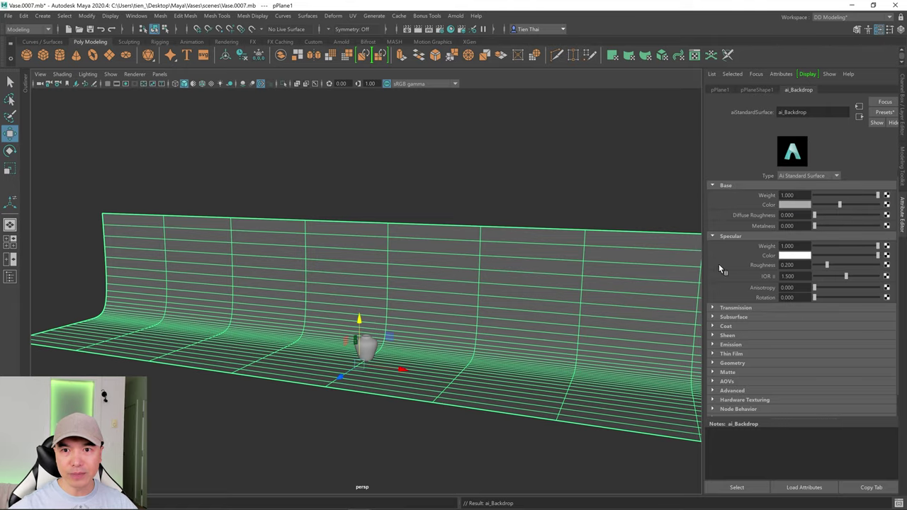
click(454, 189)
alt+right_drag(456, 286, 415, 308)
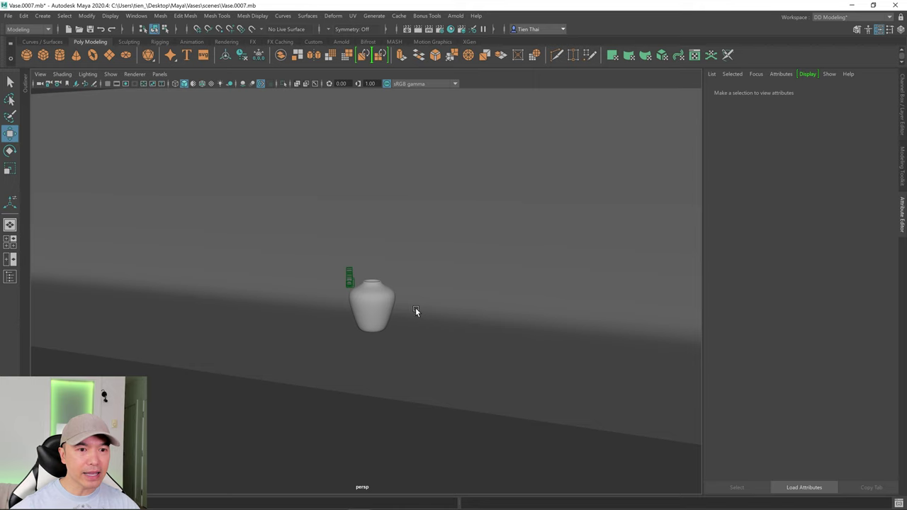
Assign a new Arnold aiStandardSurface material to the vase
click(373, 300)
right_drag(505, 229, 514, 466)
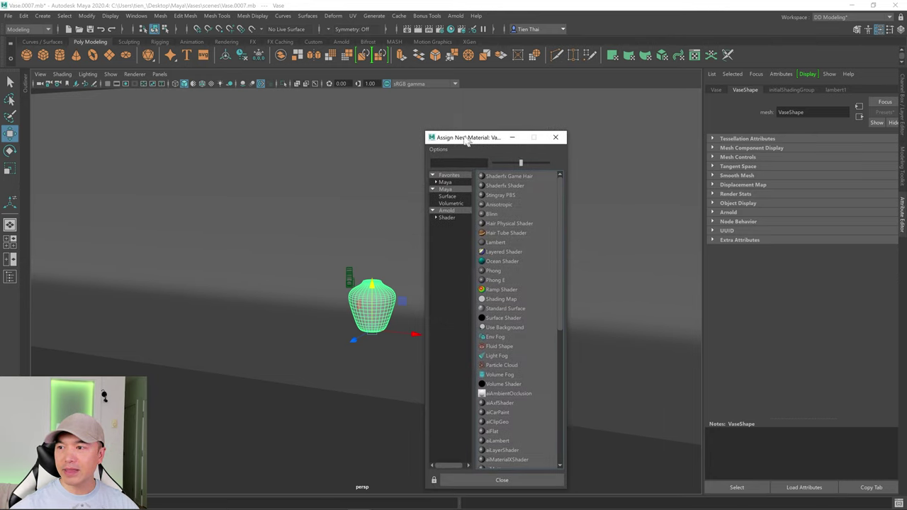
click(444, 211)
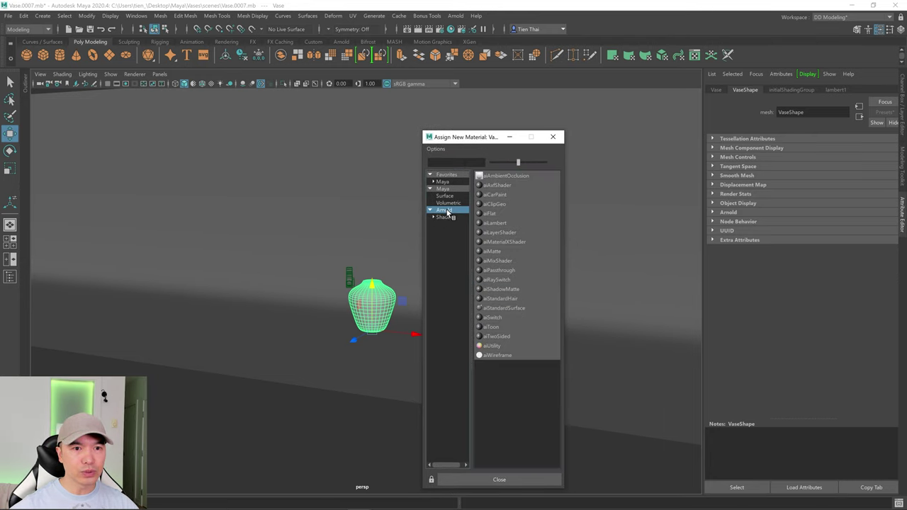
click(504, 308)
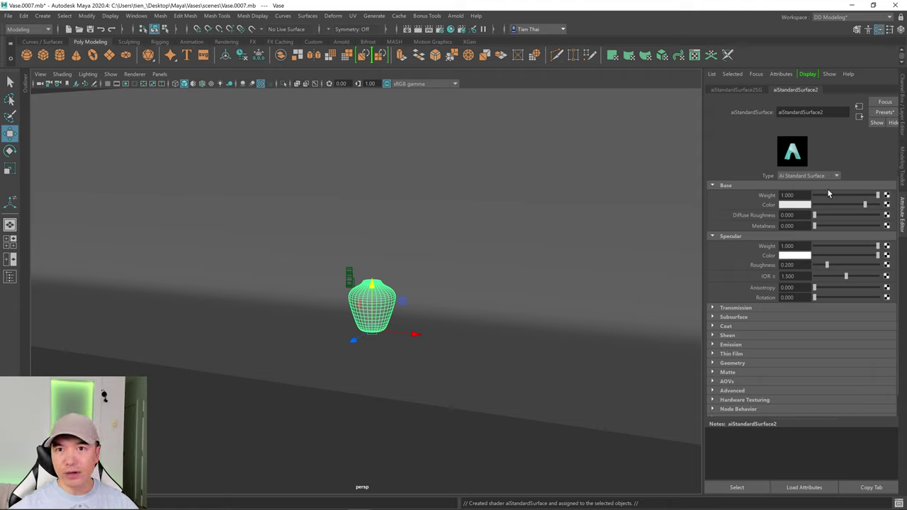
Rename the vase's aiStandardSurface material as ai_Vase
double_click(800, 112)
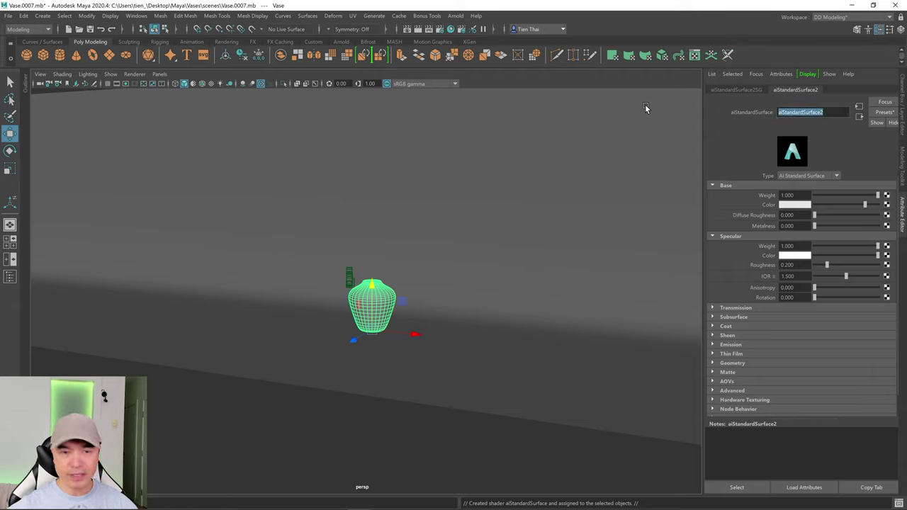
text(ai_Vase)
key(Return)
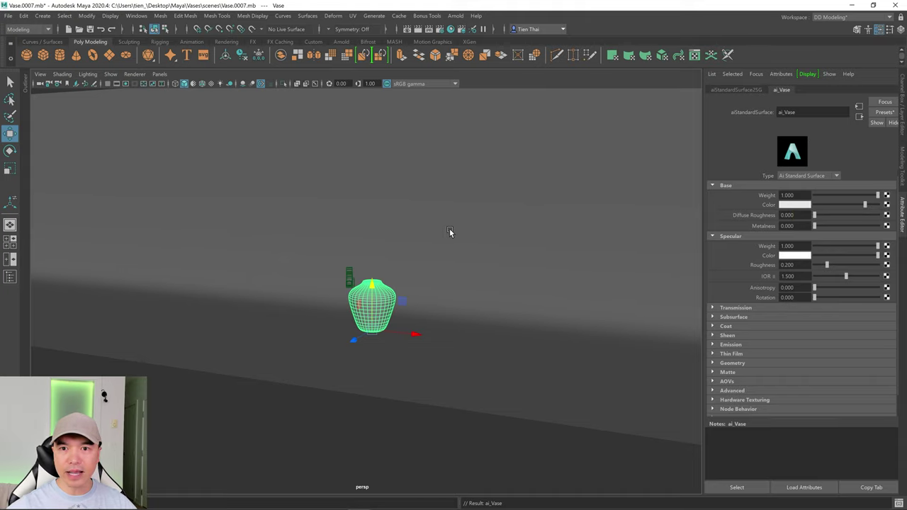
Open the Arnold RenderView, dock it beside the perspective viewport and collapse the Outliner
scroll(503, 245, down, 5)
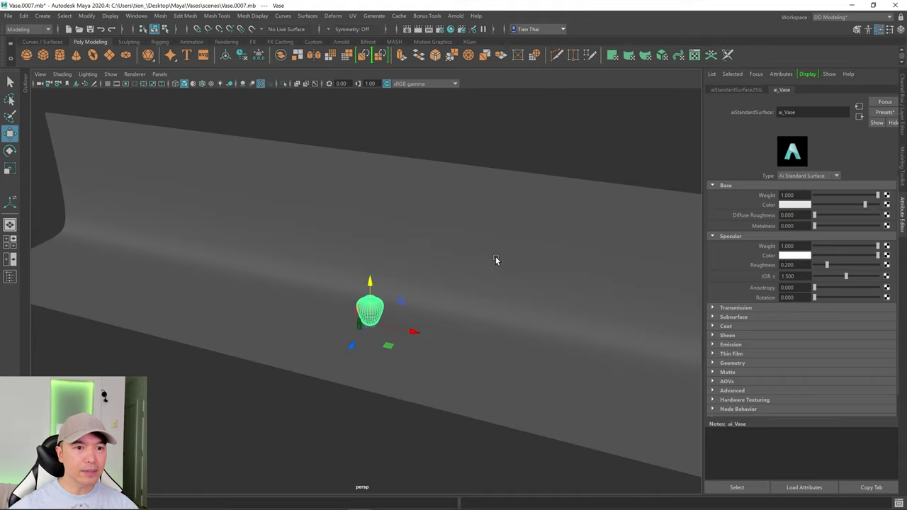
alt+drag(504, 255, 514, 240)
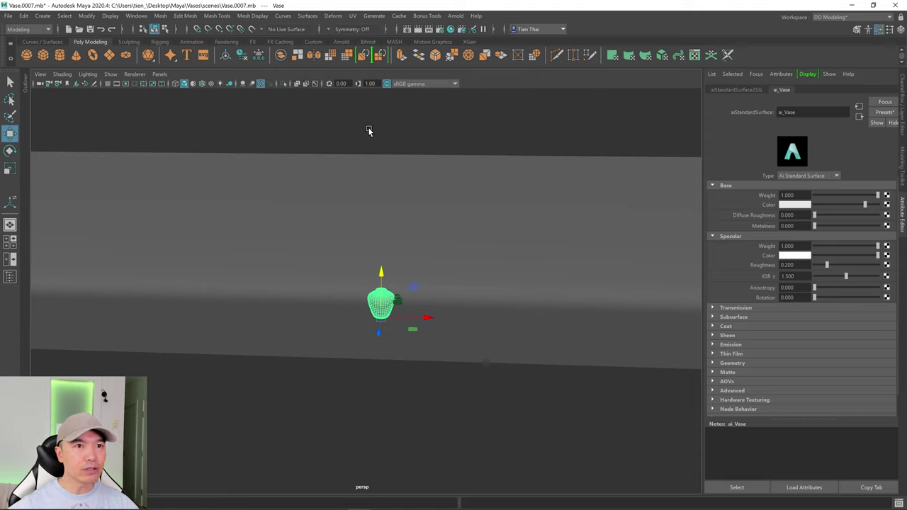
click(343, 41)
click(339, 56)
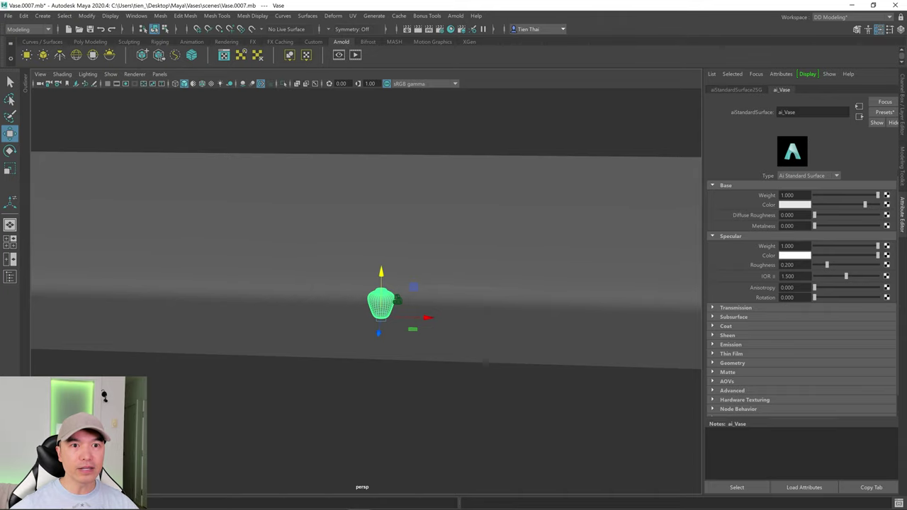
drag(705, 129, 515, 61)
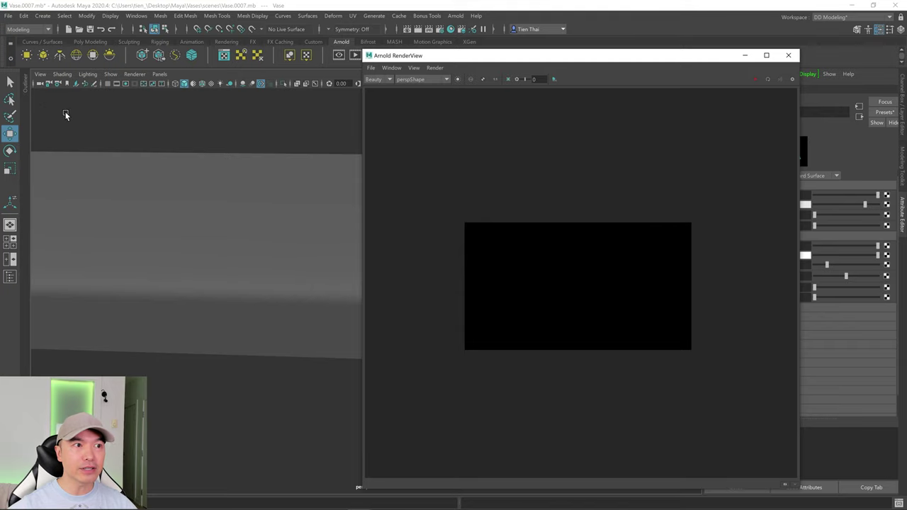
click(10, 276)
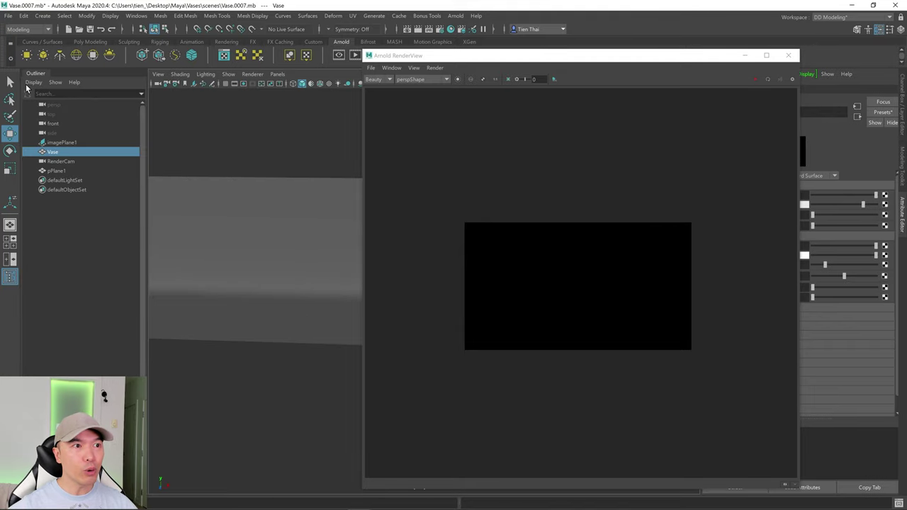
click(10, 278)
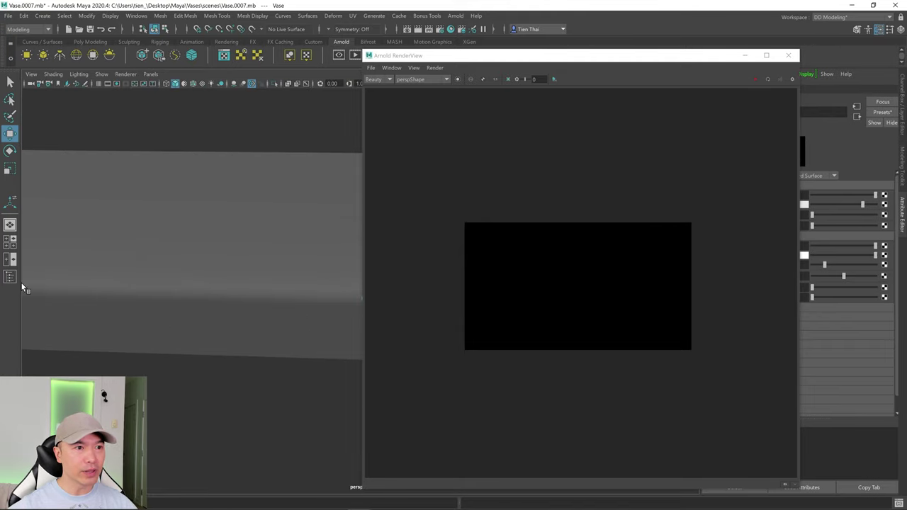
drag(401, 58, 7, 128)
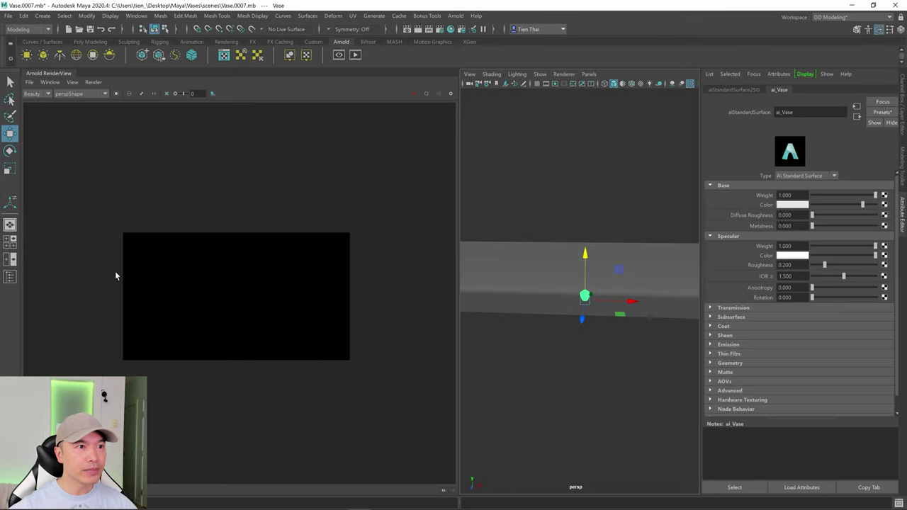
click(10, 277)
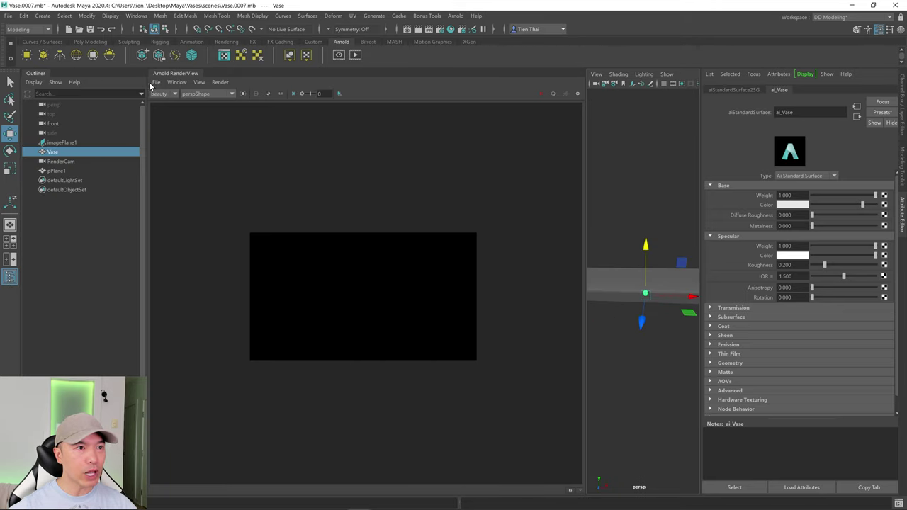
click(39, 72)
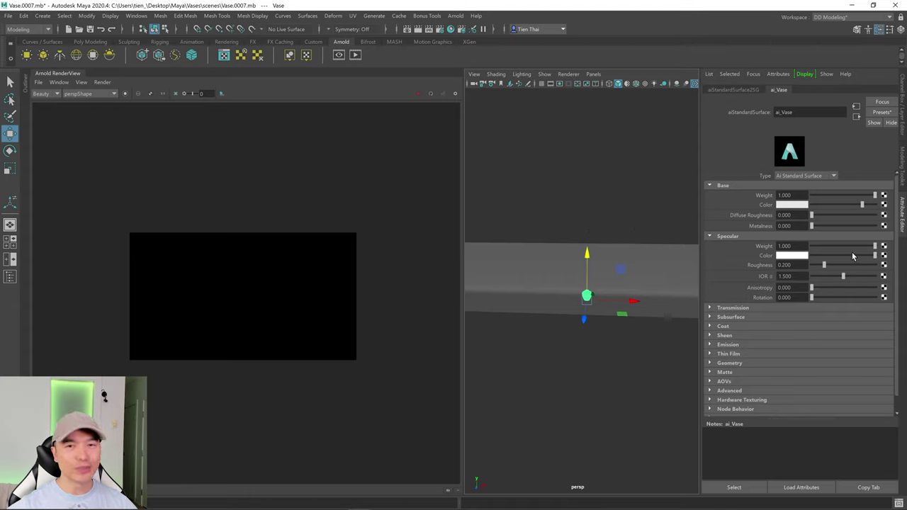
Collapse the Attribute Editor, split the space about evenly between RenderView and viewport, and fit the render image to its view
click(904, 210)
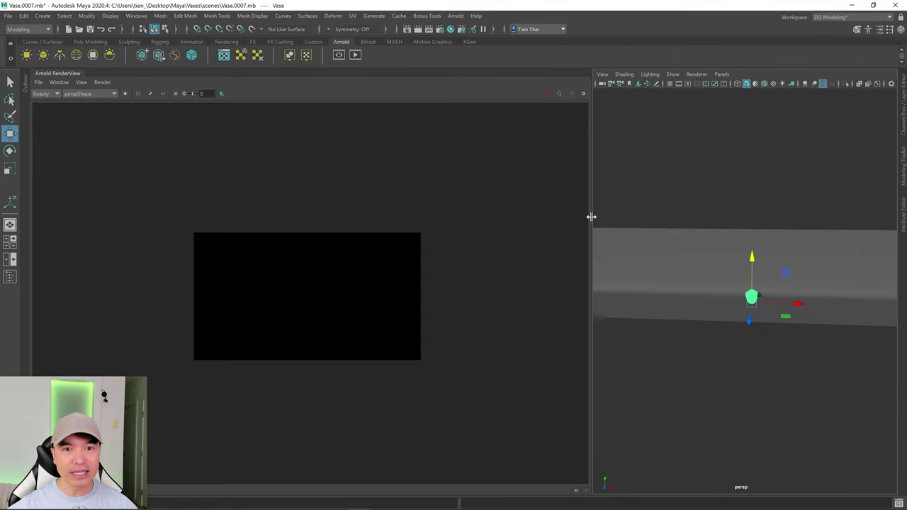
drag(591, 214, 436, 227)
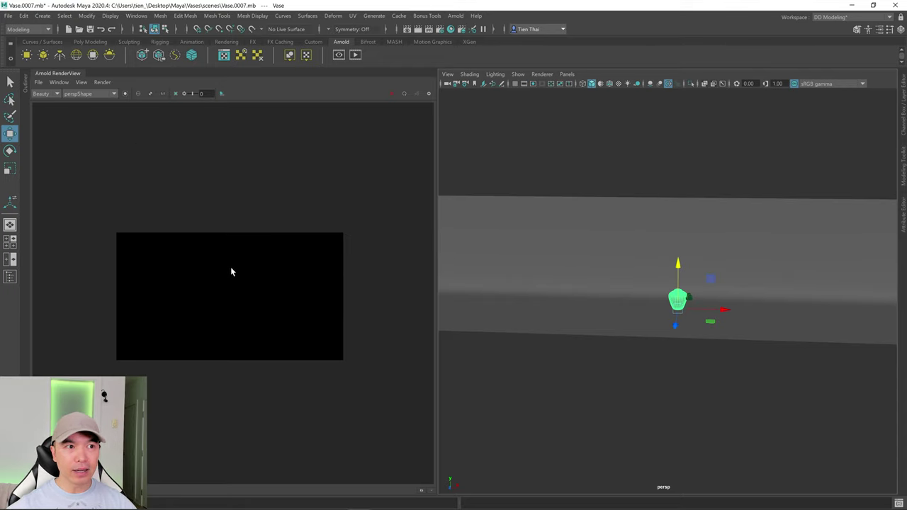
key(f)
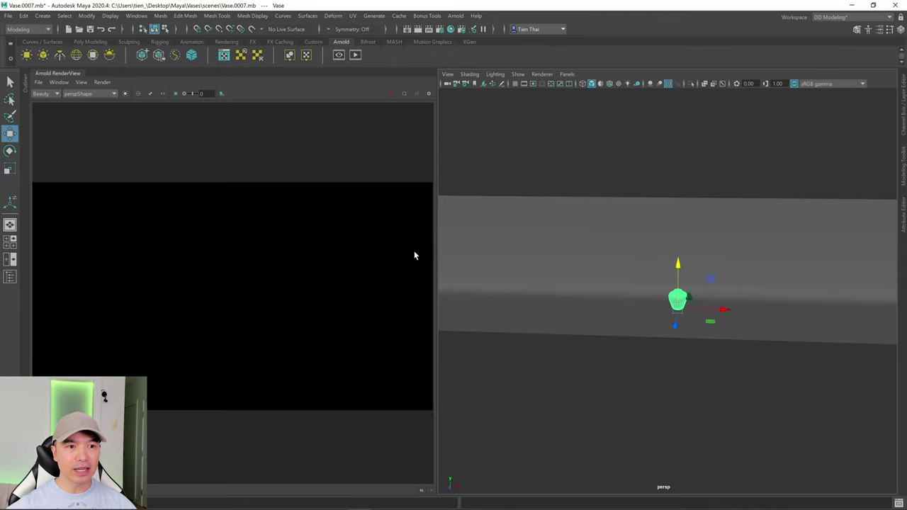
Add an Arnold skydome light to the scene, show its attributes, and run a brief test render from the perspective camera
alt+drag(596, 313, 715, 345)
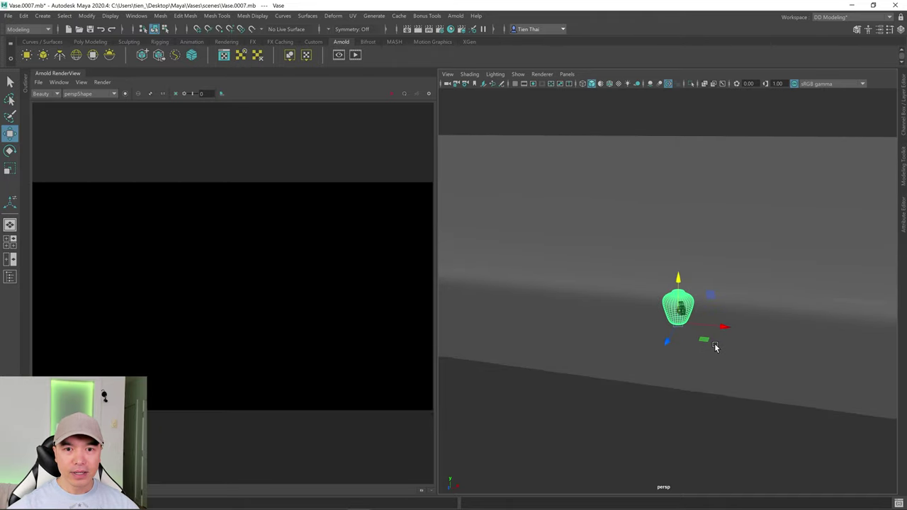
alt+middle_drag(714, 345, 702, 348)
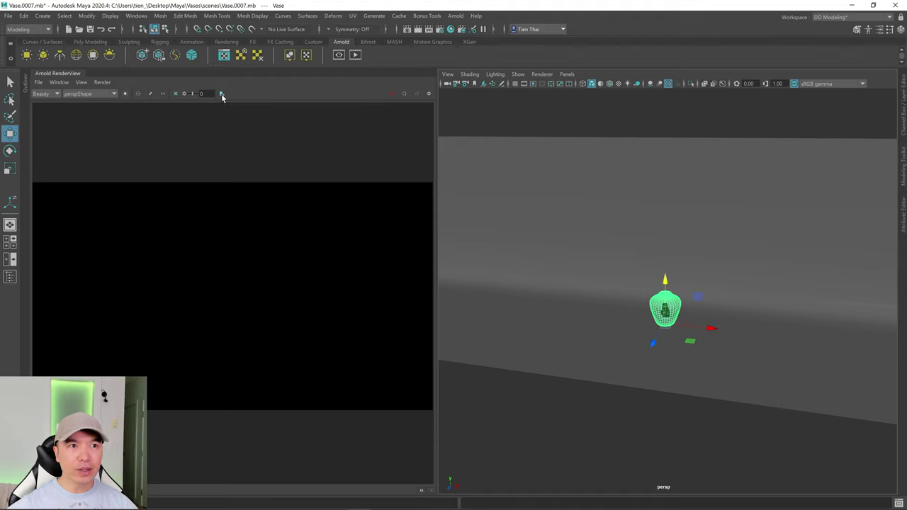
click(78, 56)
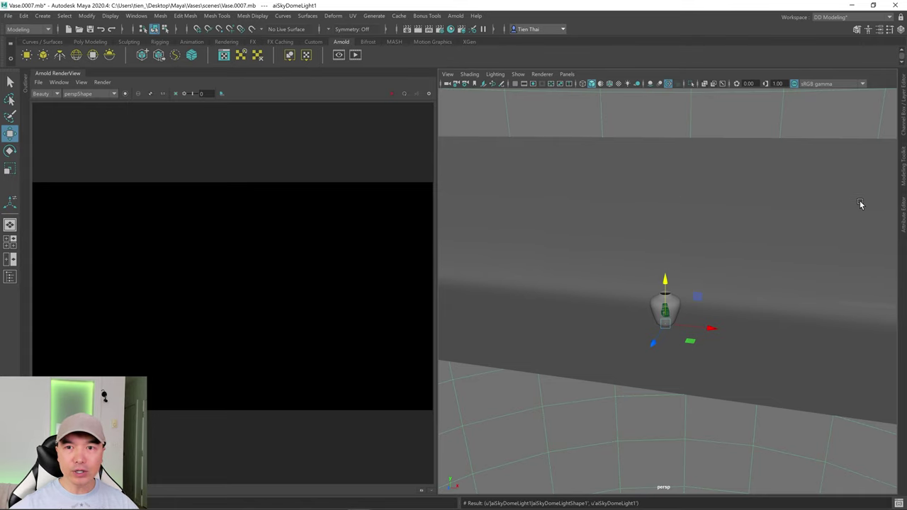
click(902, 222)
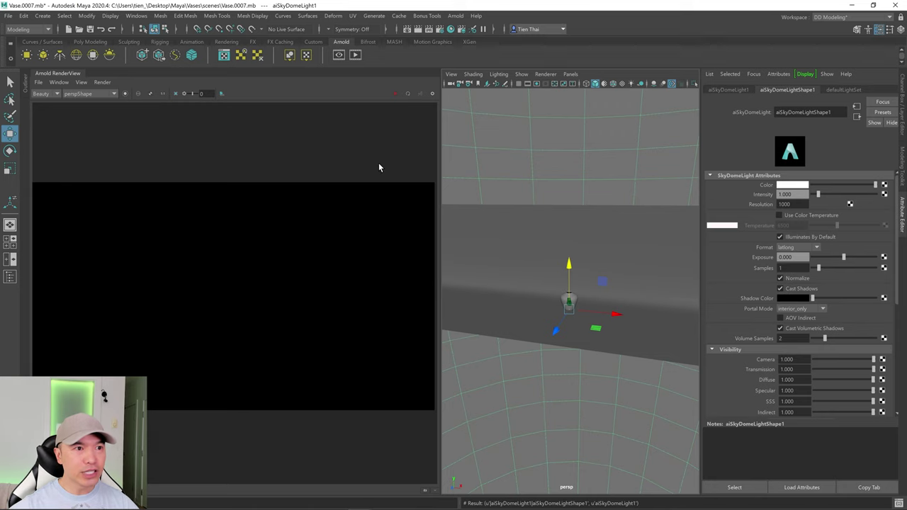
click(395, 94)
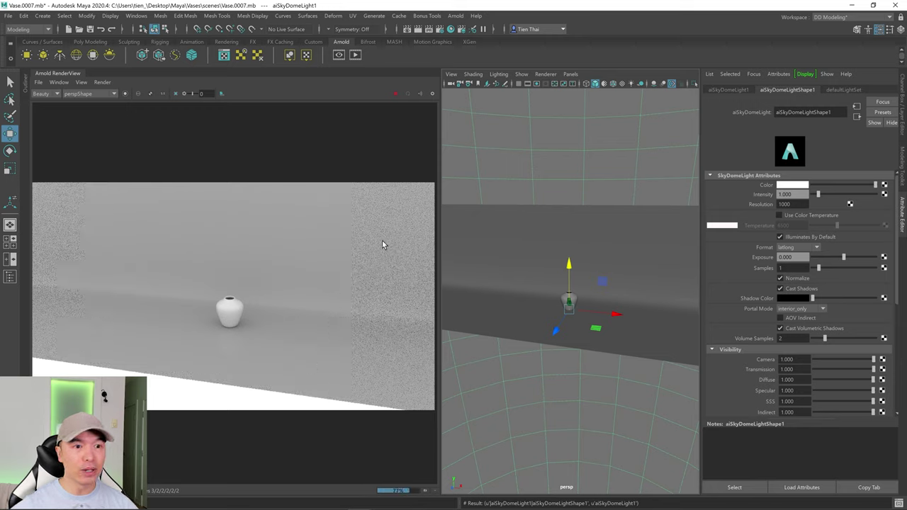
click(395, 93)
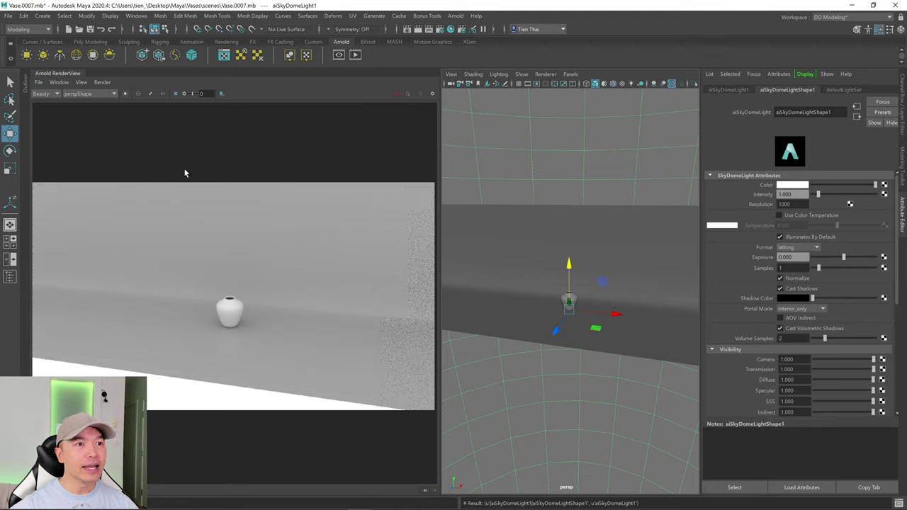
Set the renderable camera to RenderCam in the Render Settings
click(92, 93)
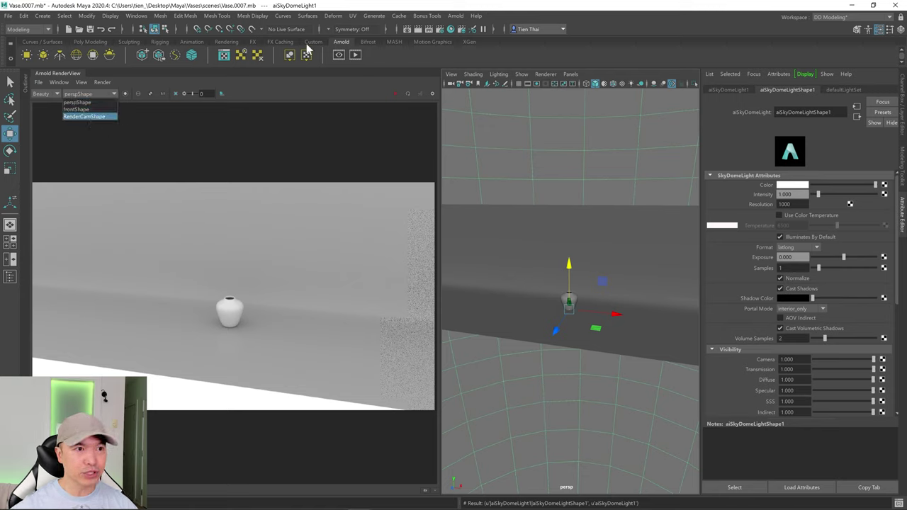
click(328, 7)
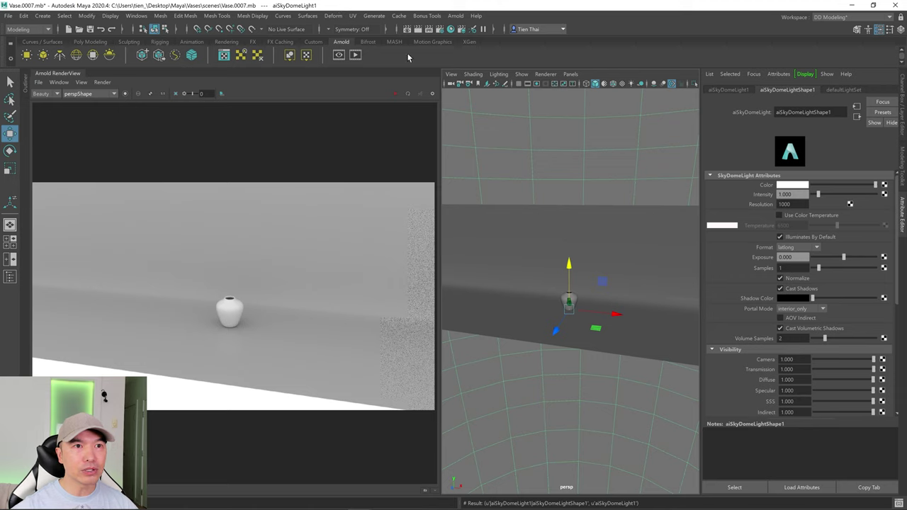
click(440, 29)
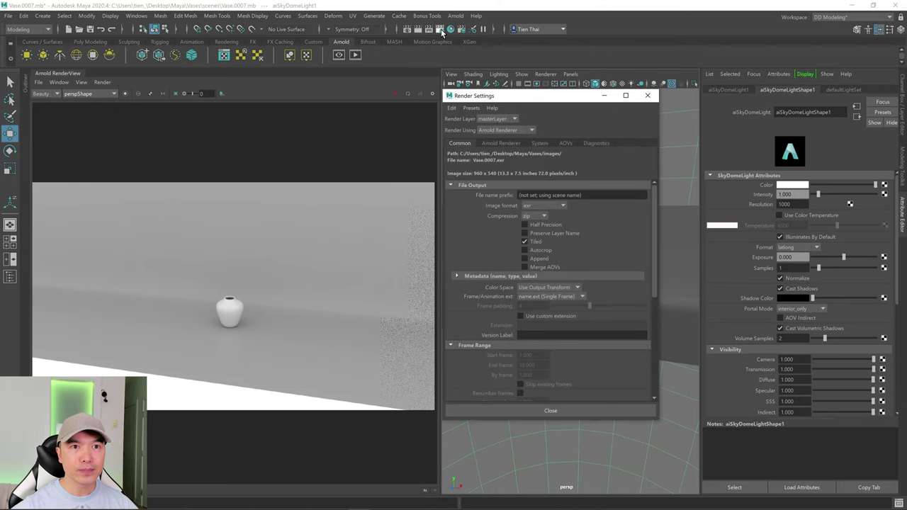
scroll(560, 247, down, 4)
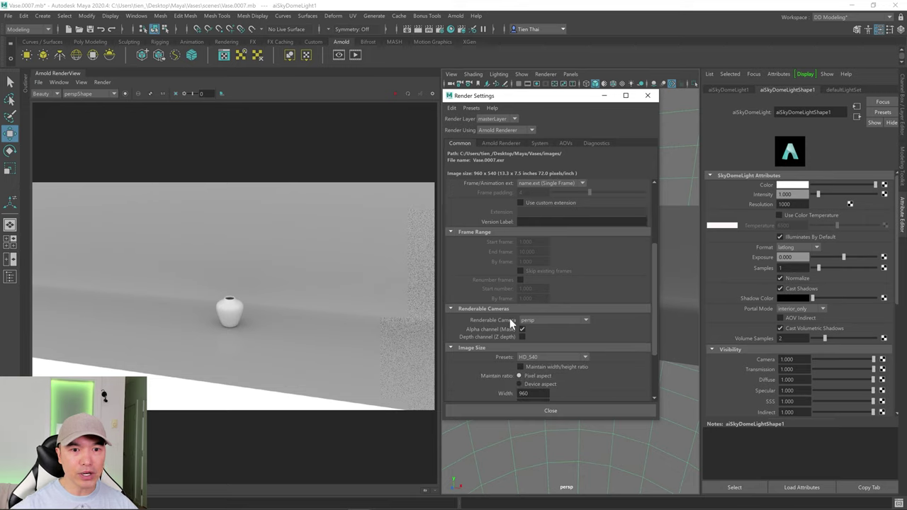
click(587, 321)
click(539, 338)
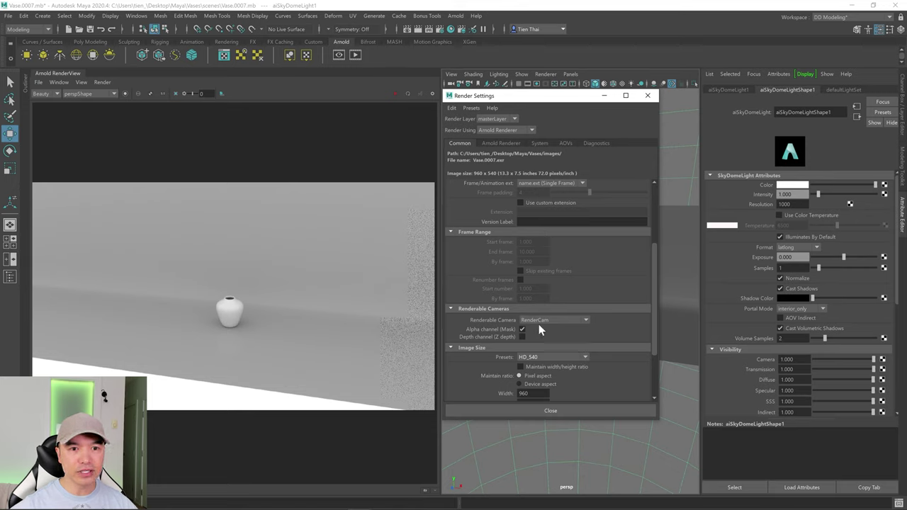
Switch Arnold's render device to GPU and close the Render Settings
click(539, 144)
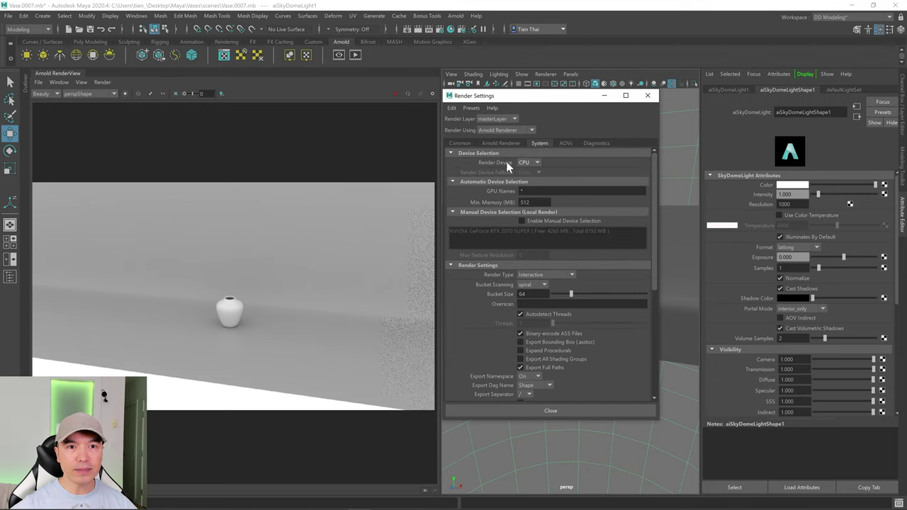
click(541, 160)
click(528, 181)
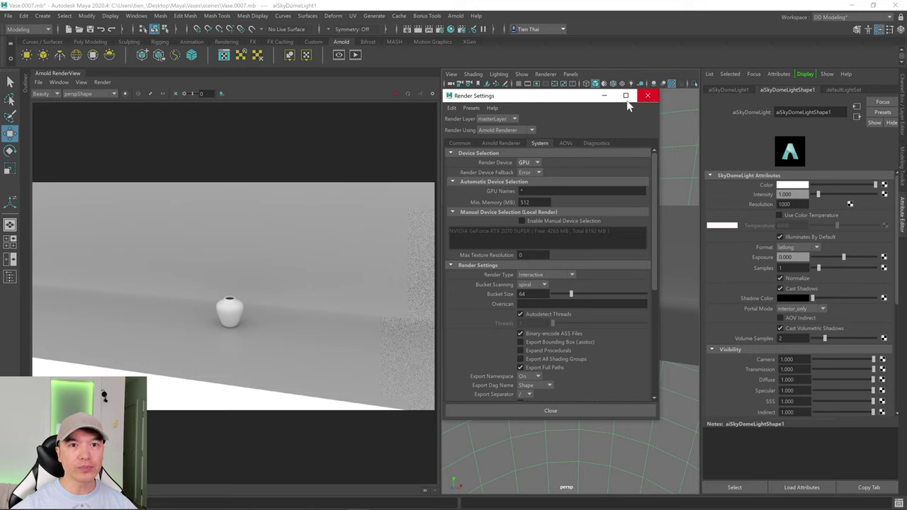
drag(577, 99, 524, 102)
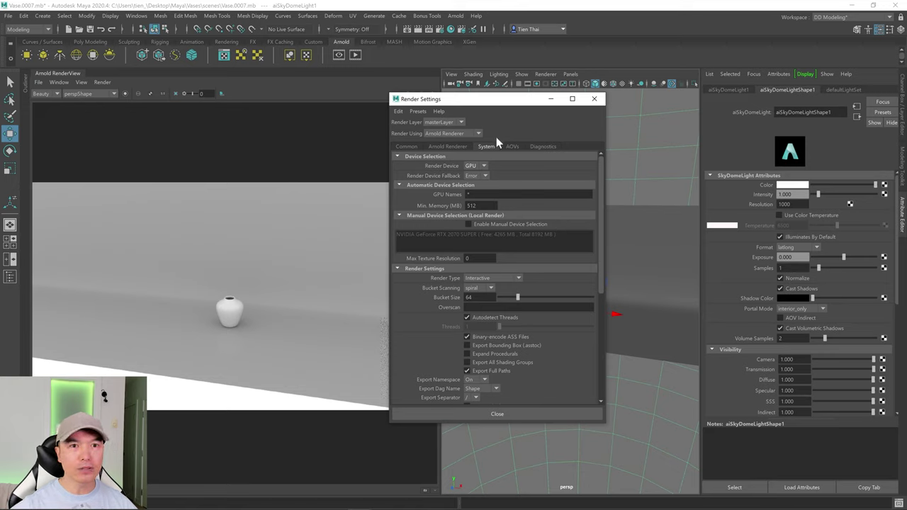
click(594, 98)
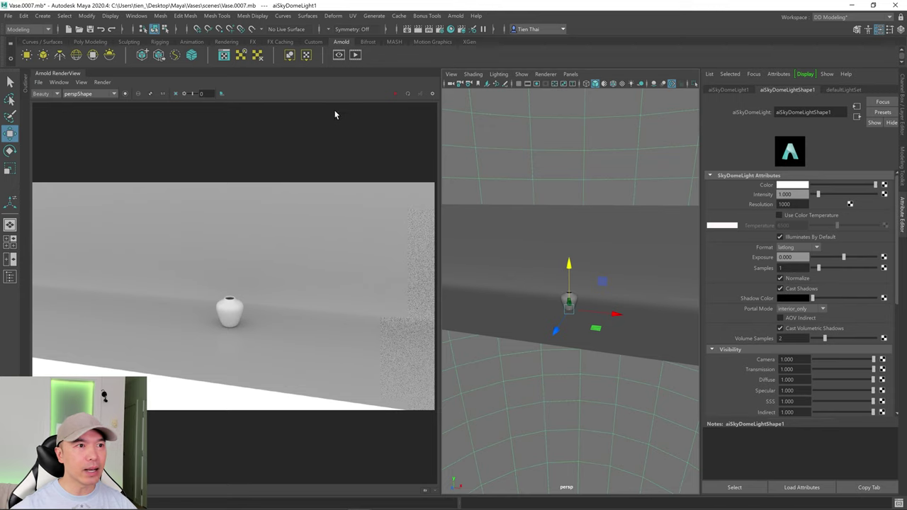
Start the Arnold render again and switch its camera to RenderCamShape
click(396, 95)
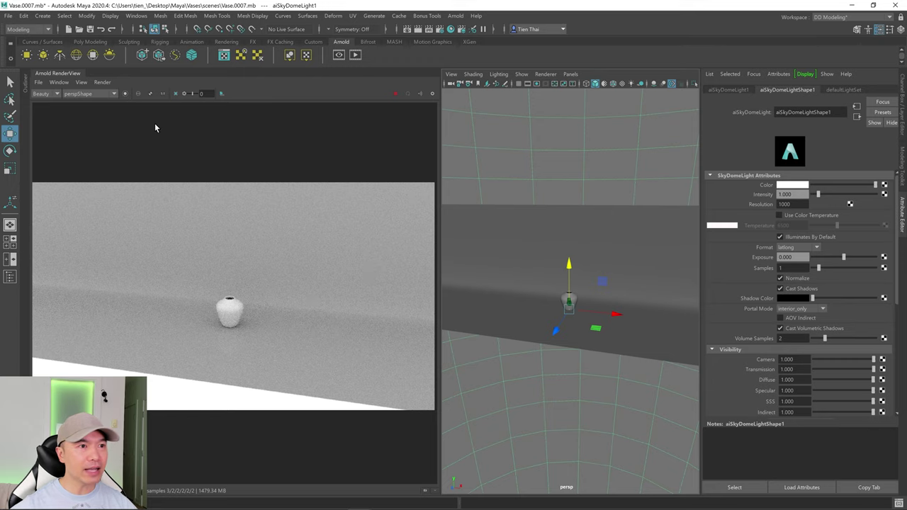
click(114, 95)
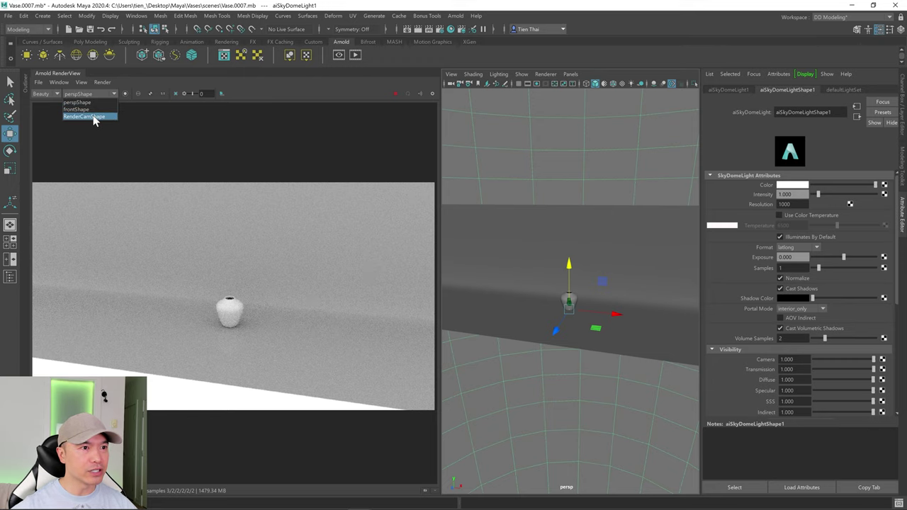
click(93, 118)
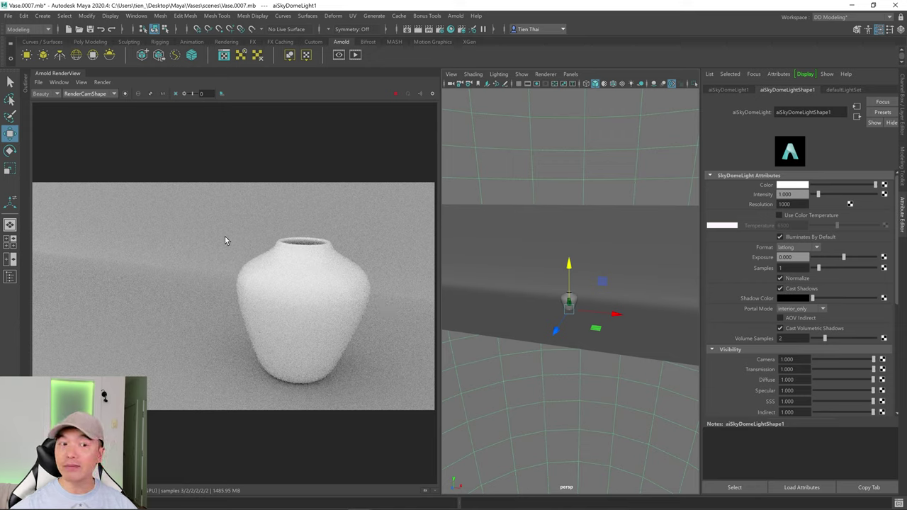
Add a Denoiser Optix imager to the Arnold render and hide the render view's display settings
click(434, 96)
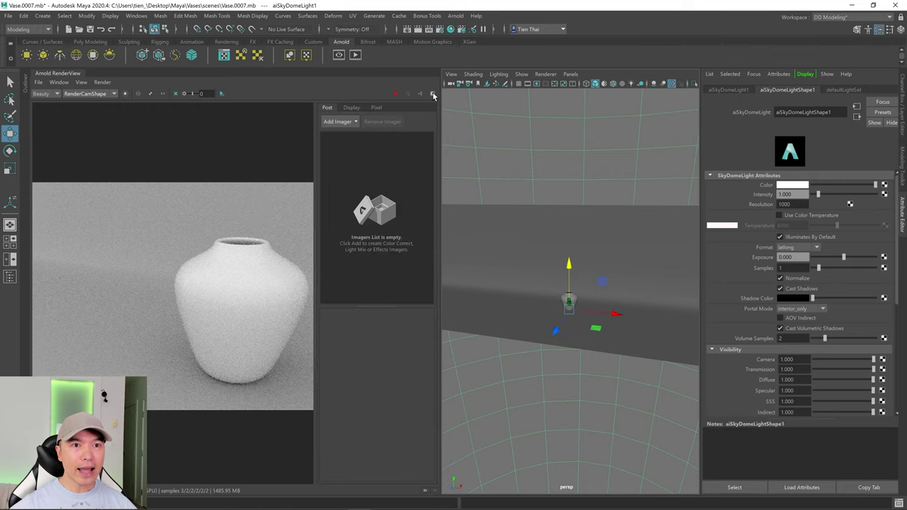
click(354, 120)
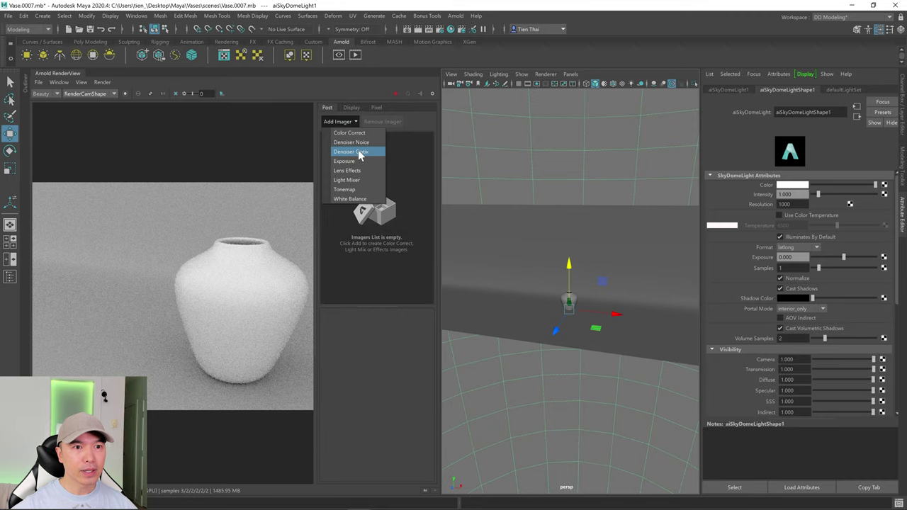
click(359, 153)
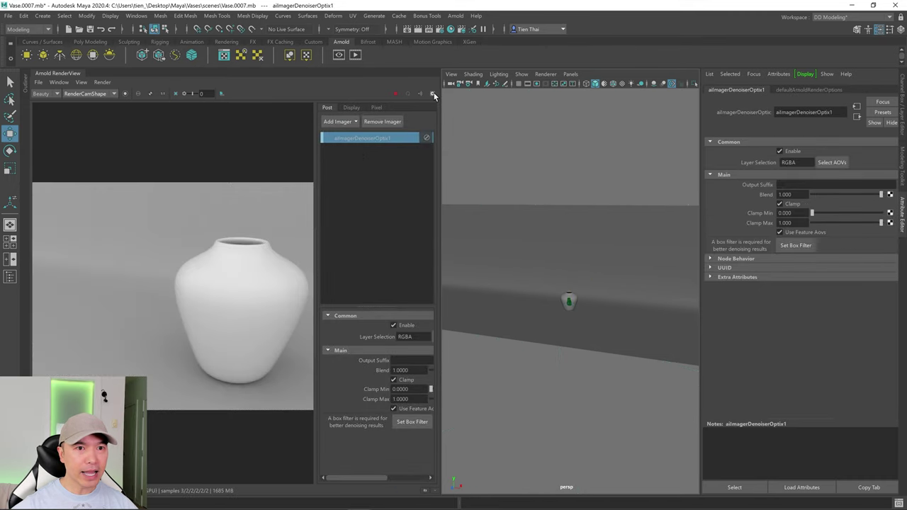
click(433, 93)
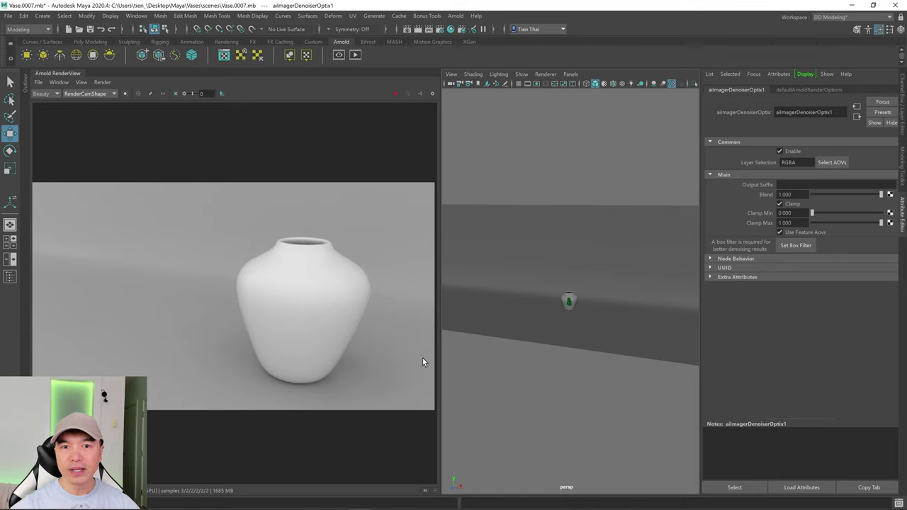
Darken the vase material ai_Vase's base color to dark grey and raise its specular roughness to 0.623
key(f)
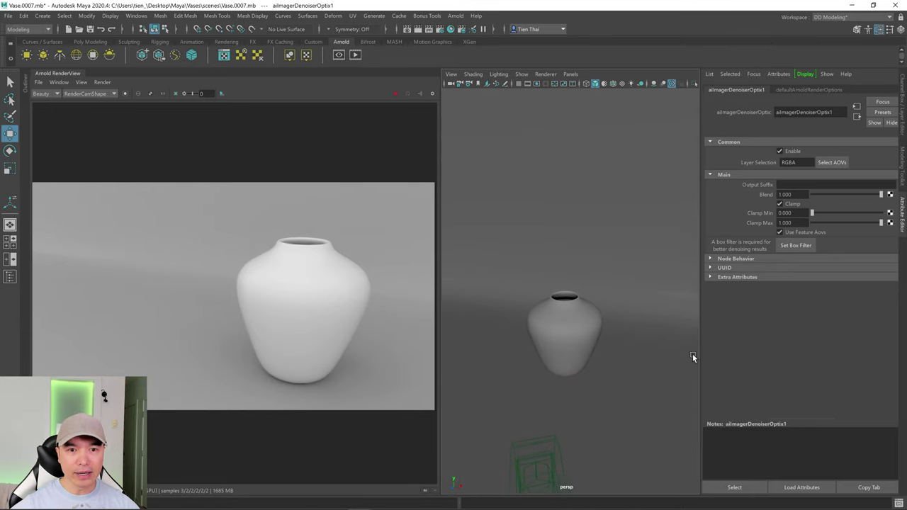
click(576, 326)
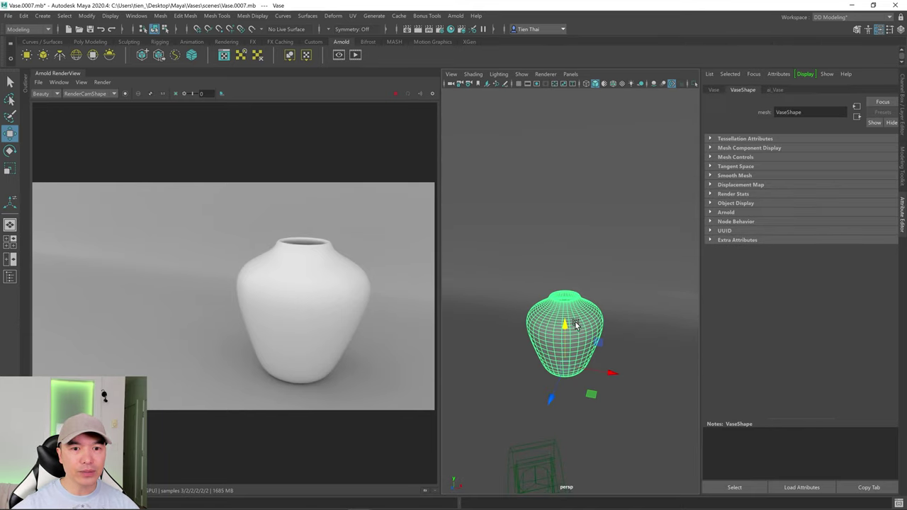
click(780, 90)
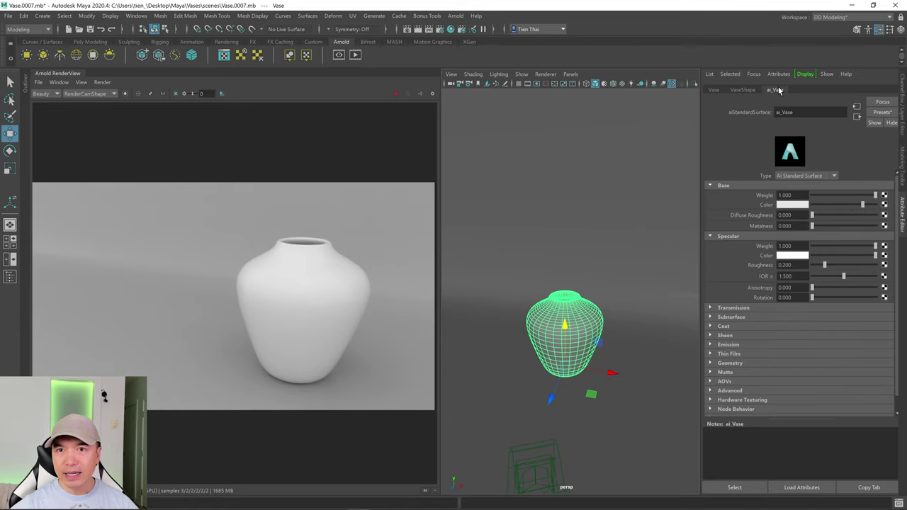
click(795, 205)
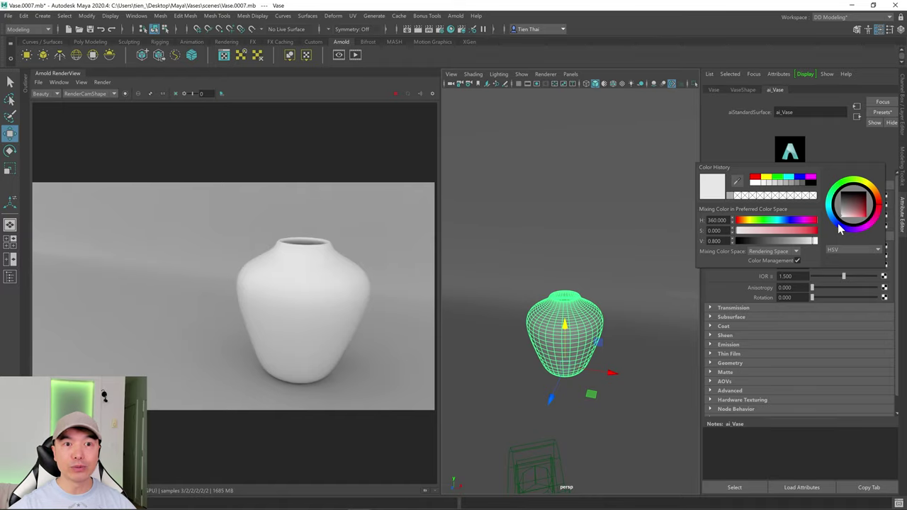
drag(847, 214, 833, 203)
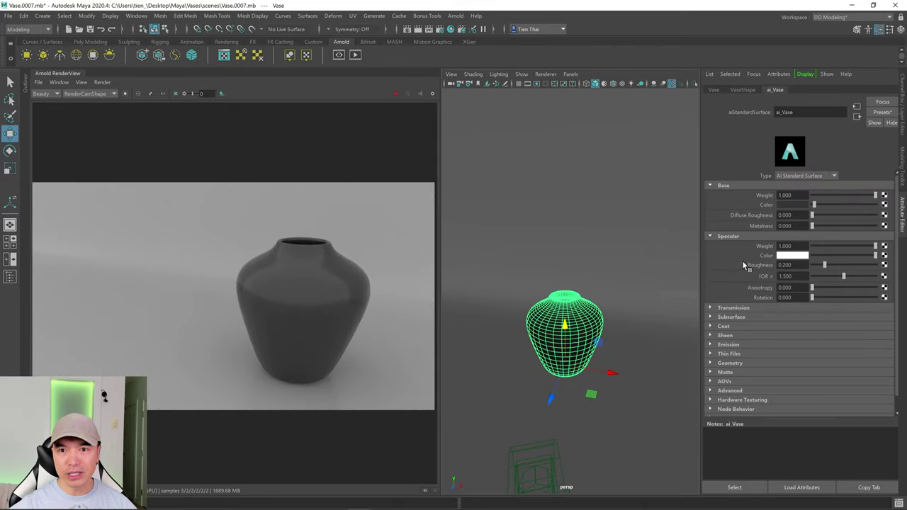
drag(824, 266, 852, 264)
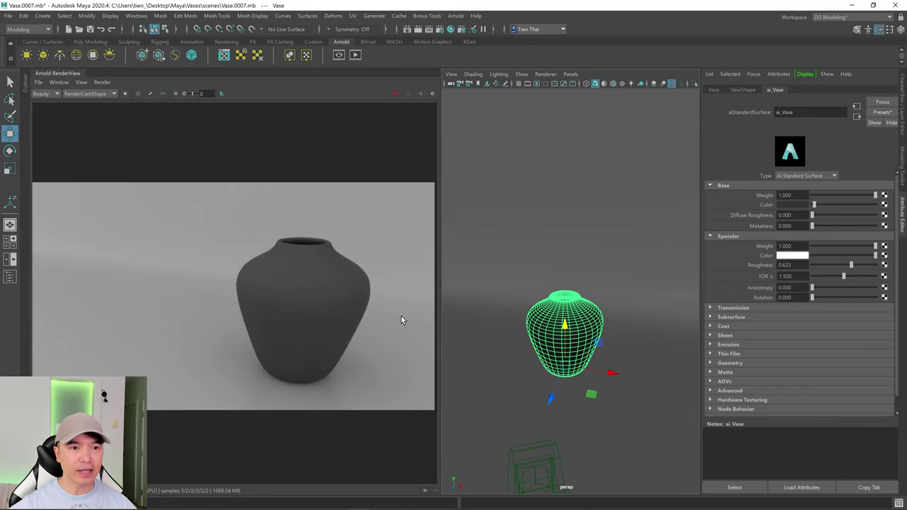
Switch to the Poly Haven website in the browser and show its HDRI collection
click(497, 256)
key(f)
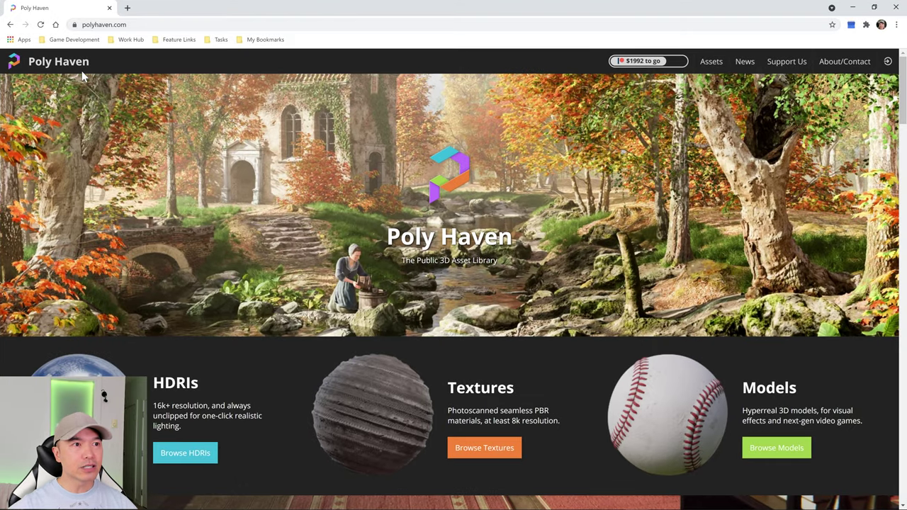
mouse_move(715, 62)
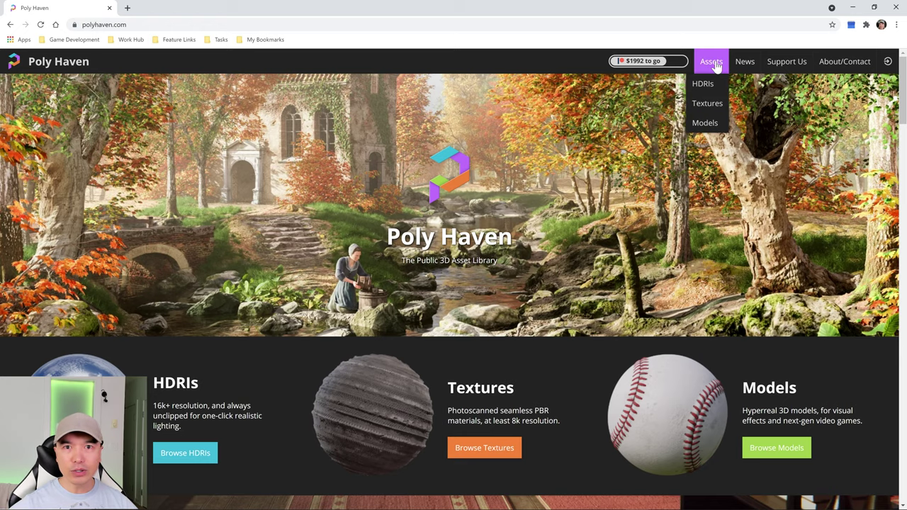
click(705, 85)
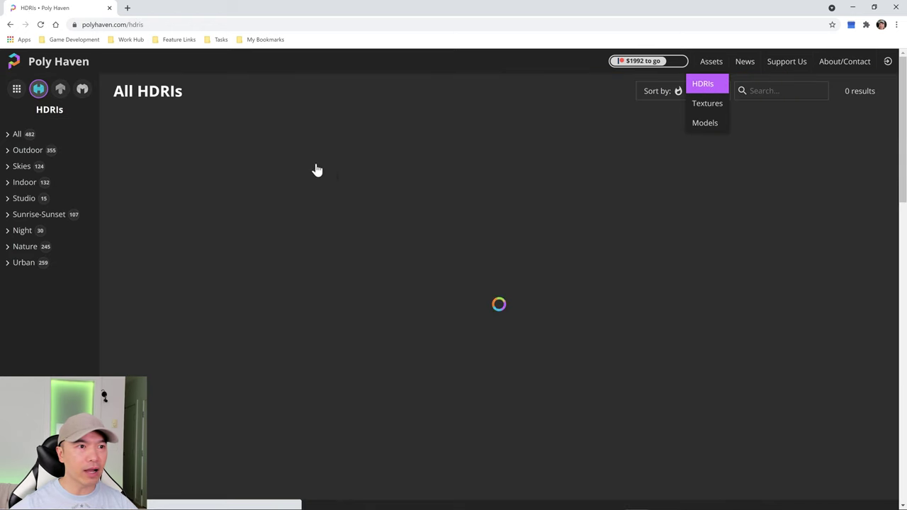
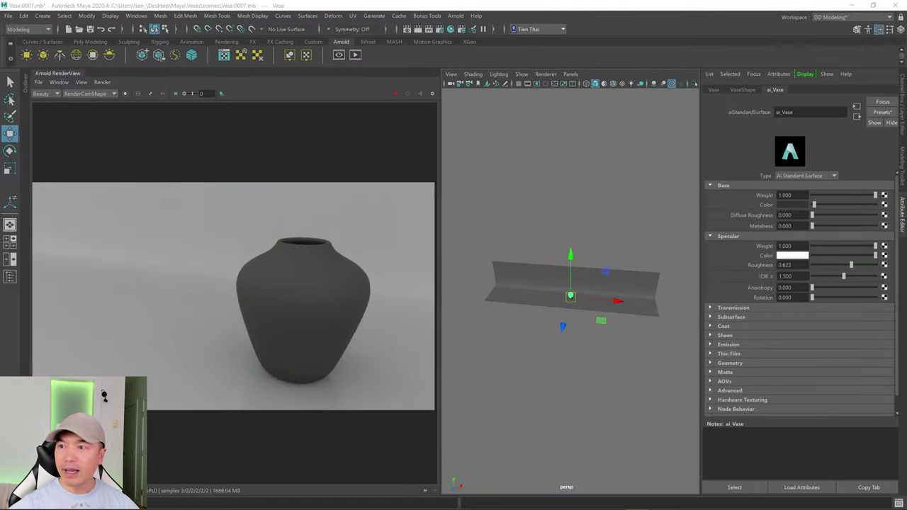
Select the skydome light and connect a File texture node to its color
click(548, 177)
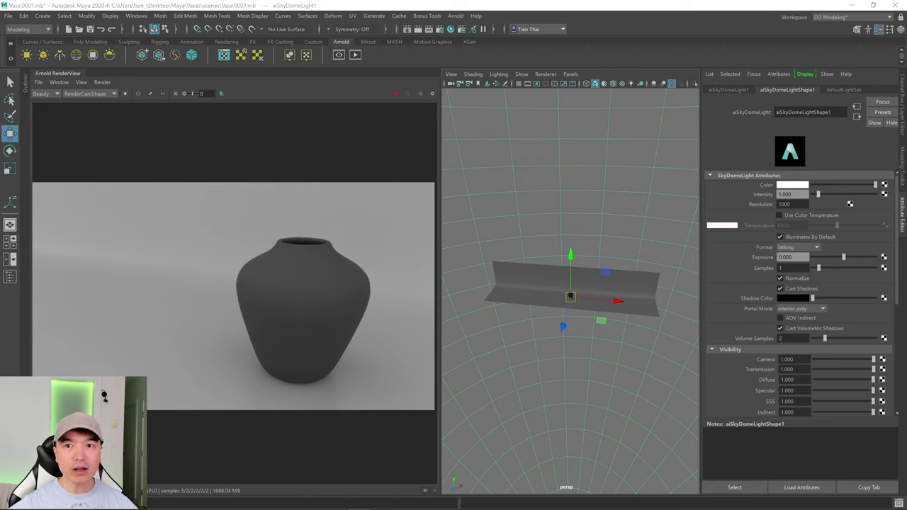
click(884, 185)
drag(604, 125, 402, 123)
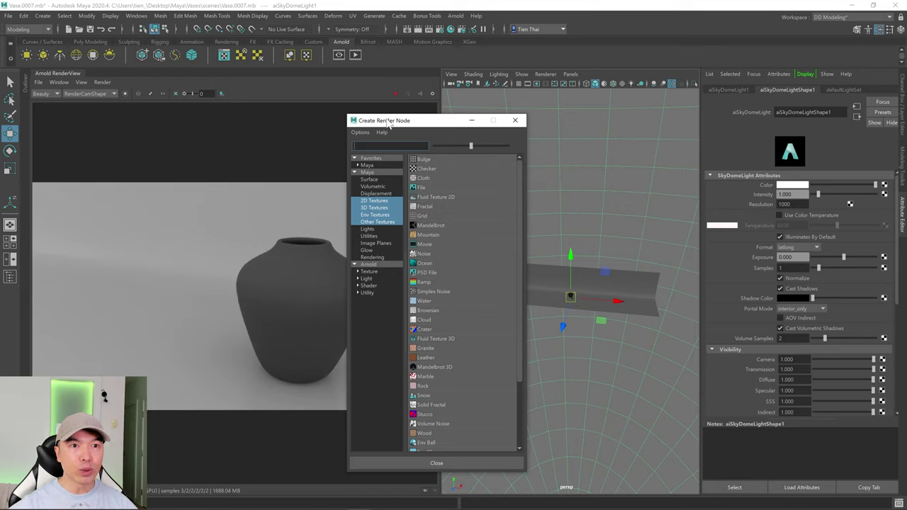
click(424, 188)
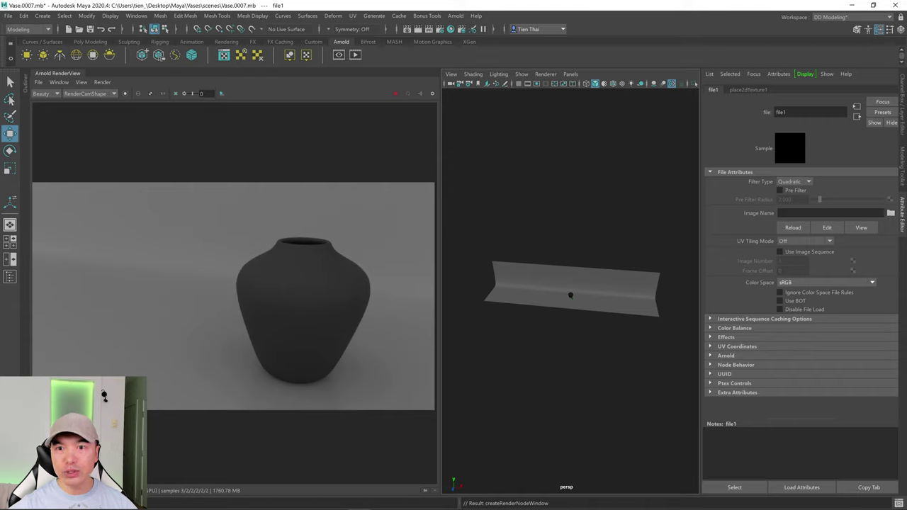
Load photo_studio_loft_hall_4k.exr from the sourceimages folder as the skydome texture's image
click(892, 214)
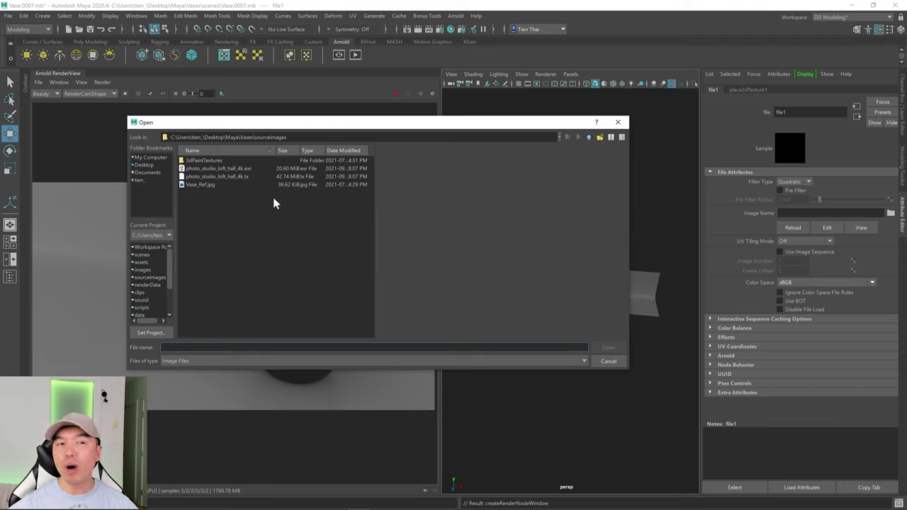
click(230, 168)
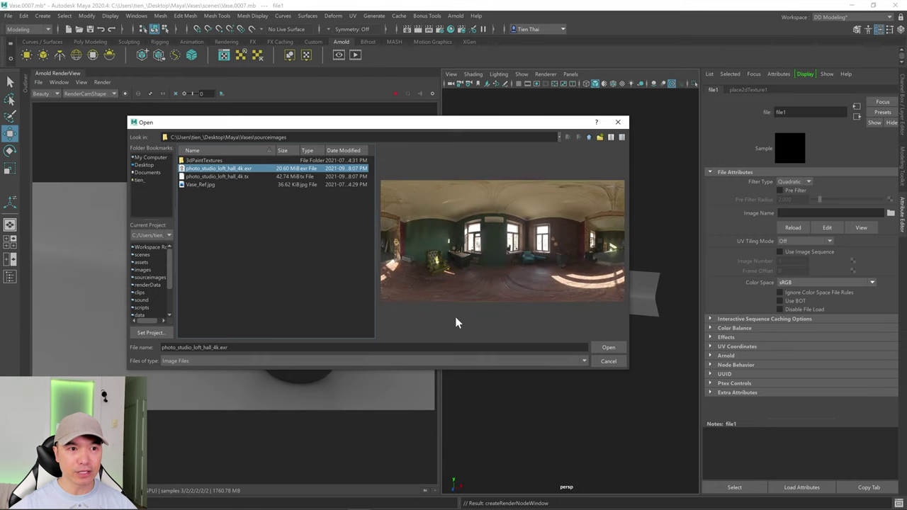
click(608, 349)
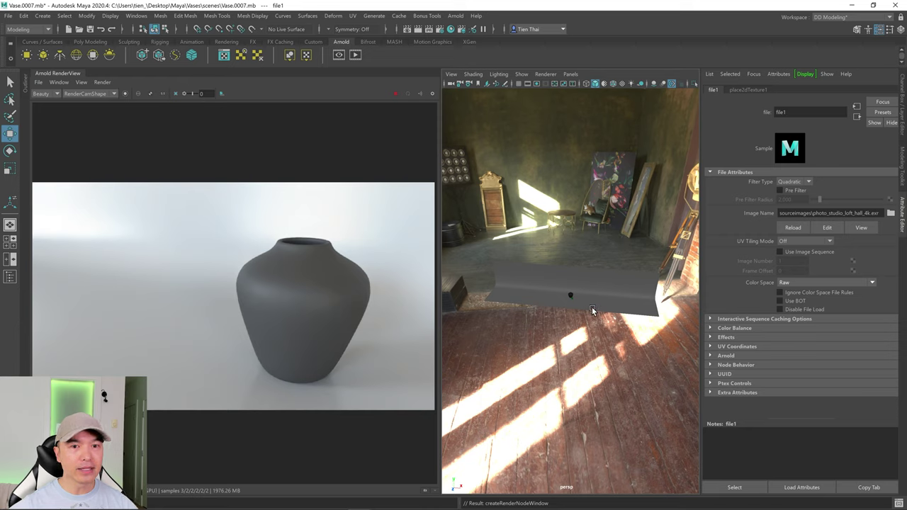
Rotate the skydome light slightly about its vertical axis to reposition the studio lighting around the vase
alt+right_drag(644, 355, 582, 344)
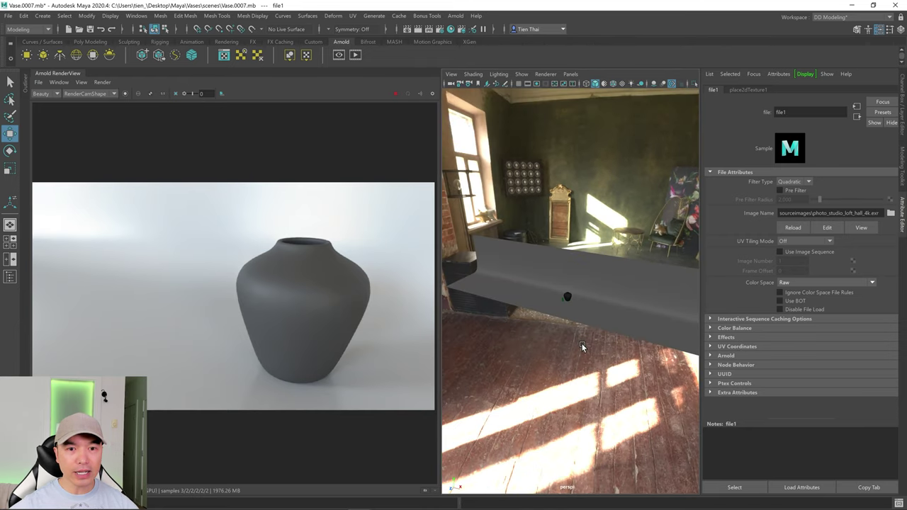
click(581, 242)
key(e)
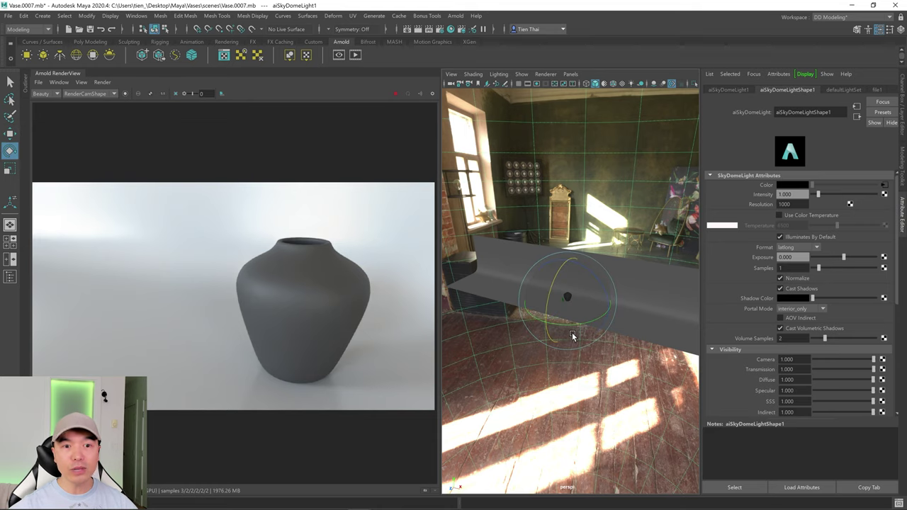
drag(567, 322, 586, 321)
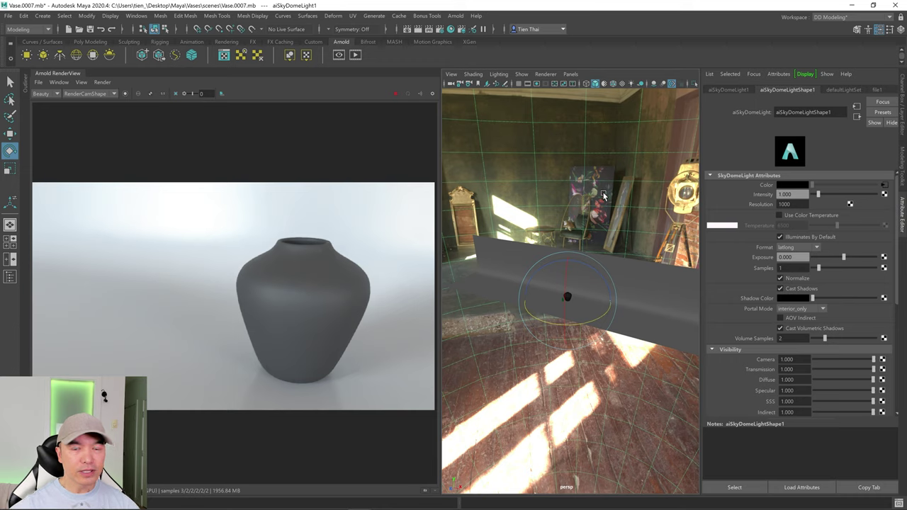
mouse_move(603, 250)
alt+mouse_down()
mouse_move(540, 224)
mouse_move(556, 224)
alt+mouse_up()
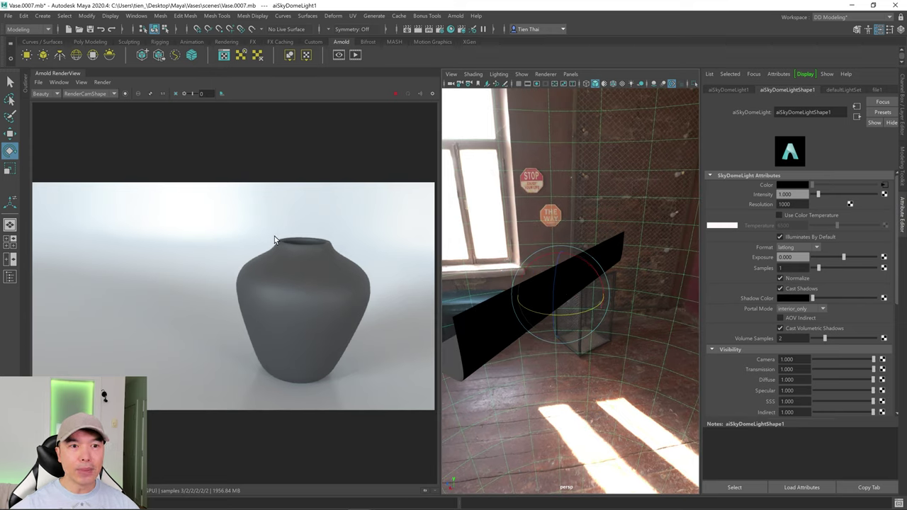
Raise the specular roughness of the backdrop material ai_Backdrop to 0.5
alt+drag(496, 269, 477, 275)
click(477, 274)
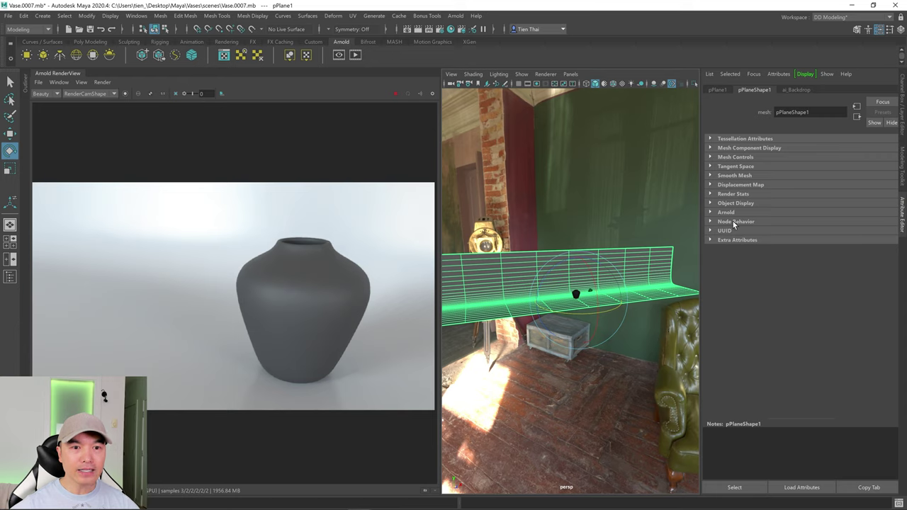
click(795, 90)
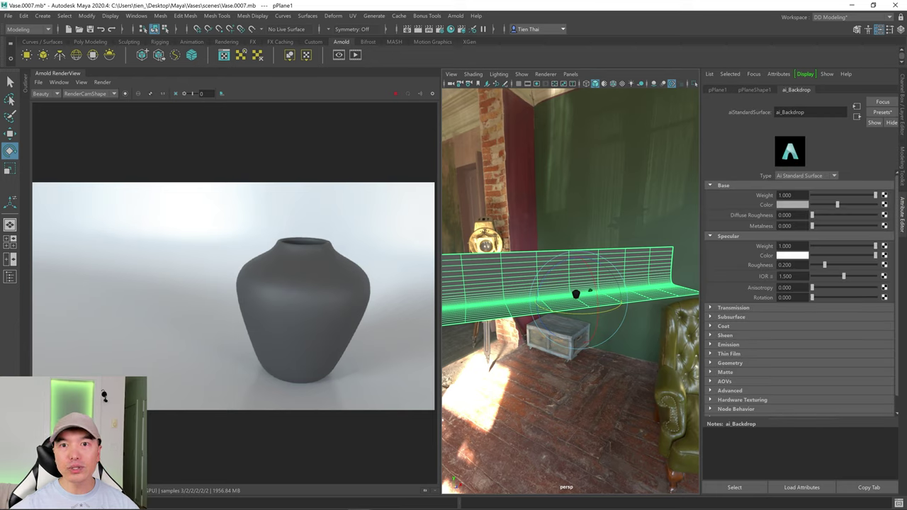
mouse_move(832, 267)
mouse_down()
mouse_move(852, 263)
mouse_move(843, 263)
mouse_up()
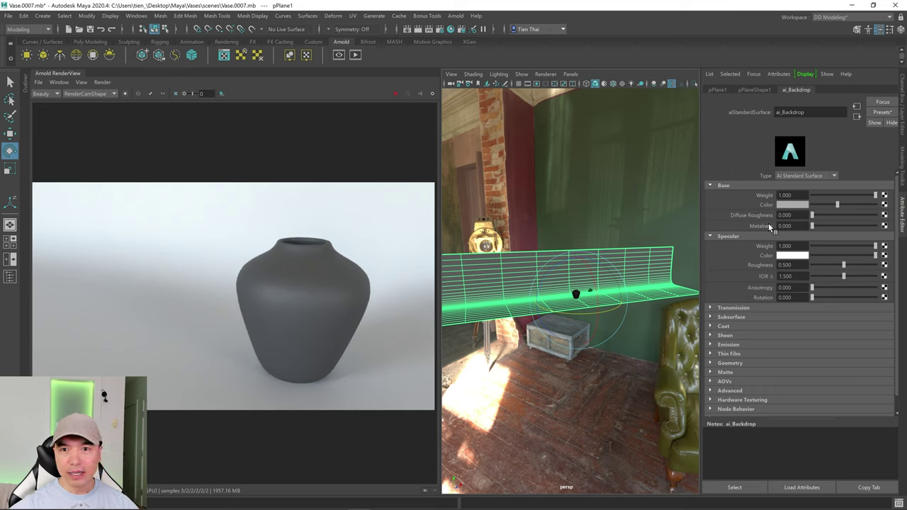
Lower the skydome light's intensity to 0.2
click(601, 177)
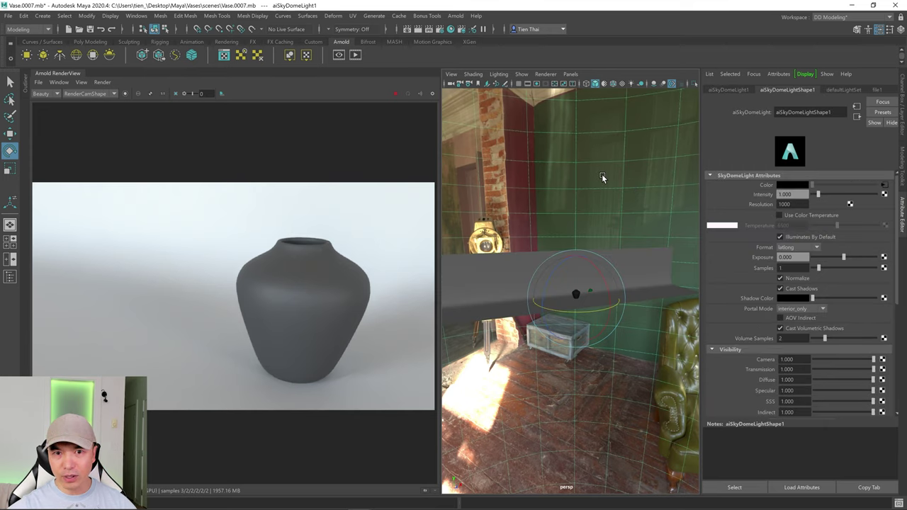
click(792, 195)
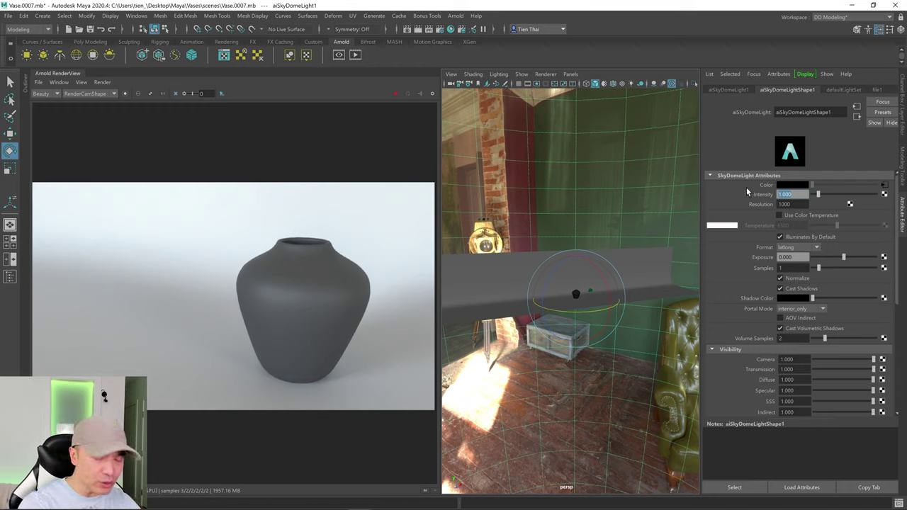
text(0.2)
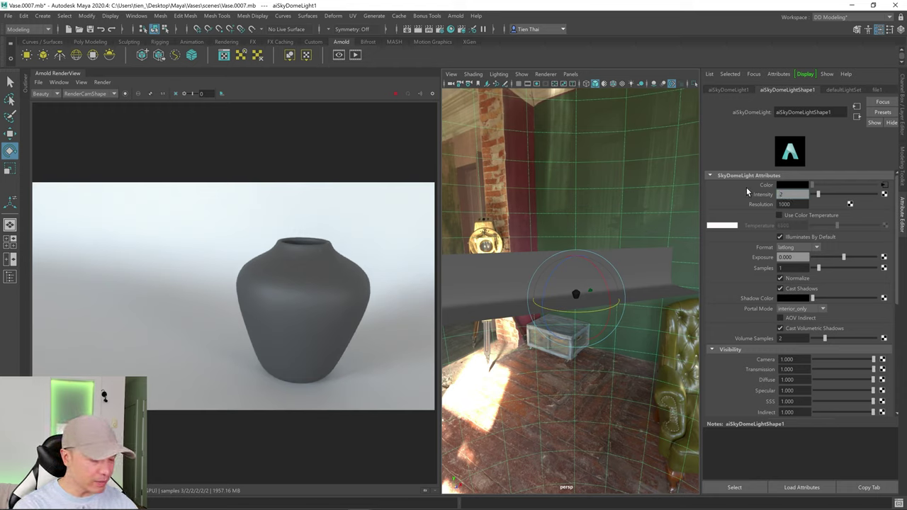
key(Return)
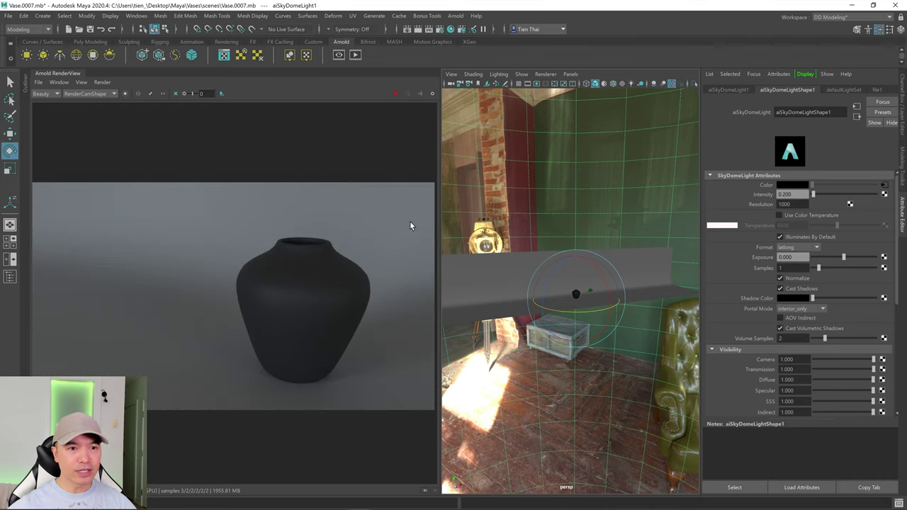
Try an exposure of 0.25 on the skydome light
double_click(791, 257)
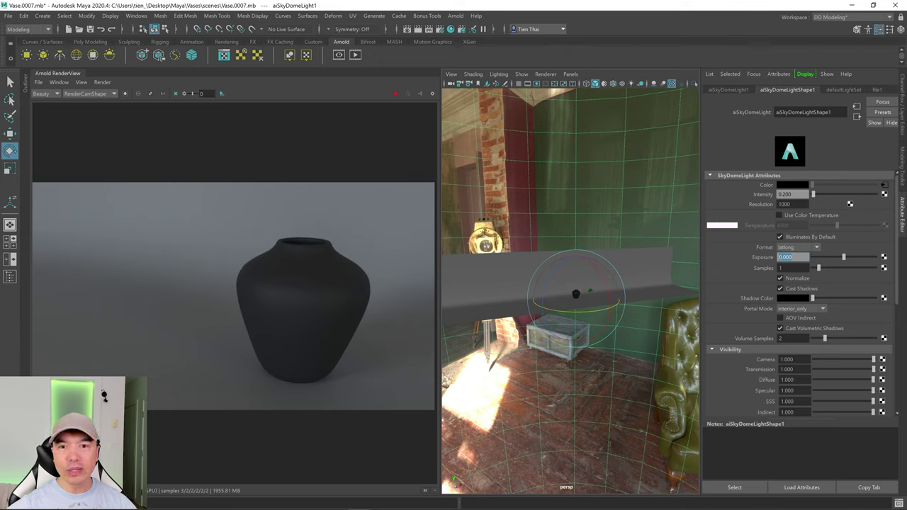
text(0.25)
key(Return)
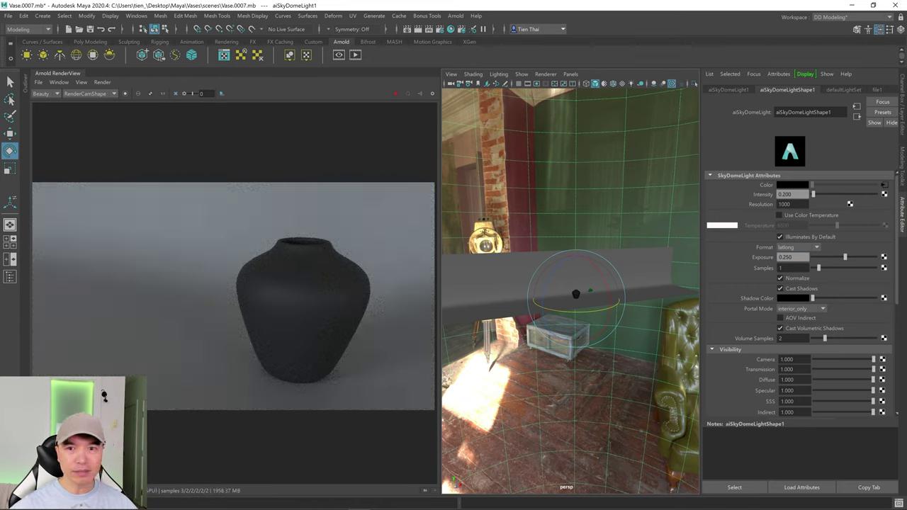
Set the skydome light's exposure to 0.4
double_click(787, 256)
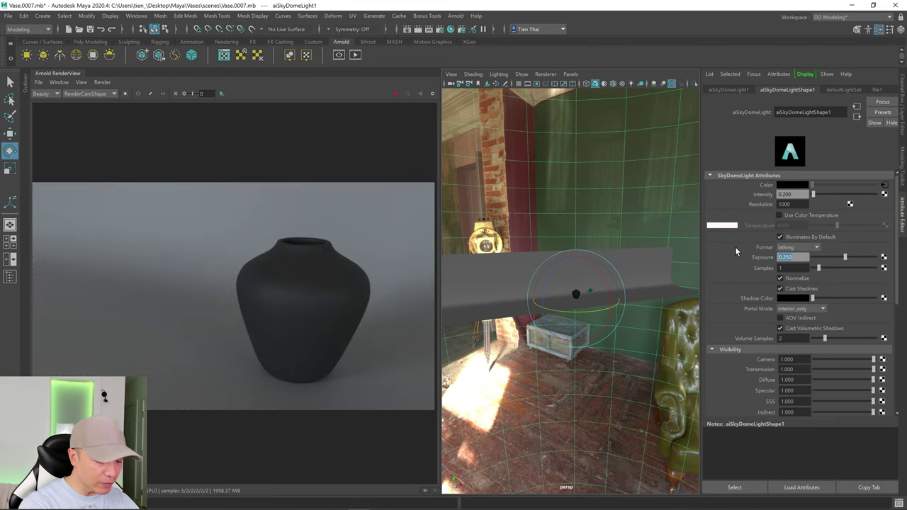
text(0.4)
key(Return)
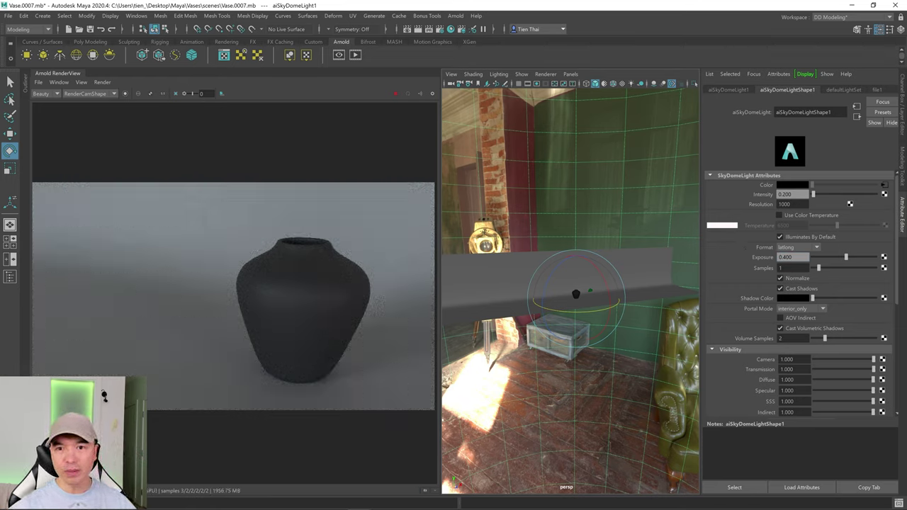
Set the skydome light's exposure to 0.5
text(0.5)
key(Return)
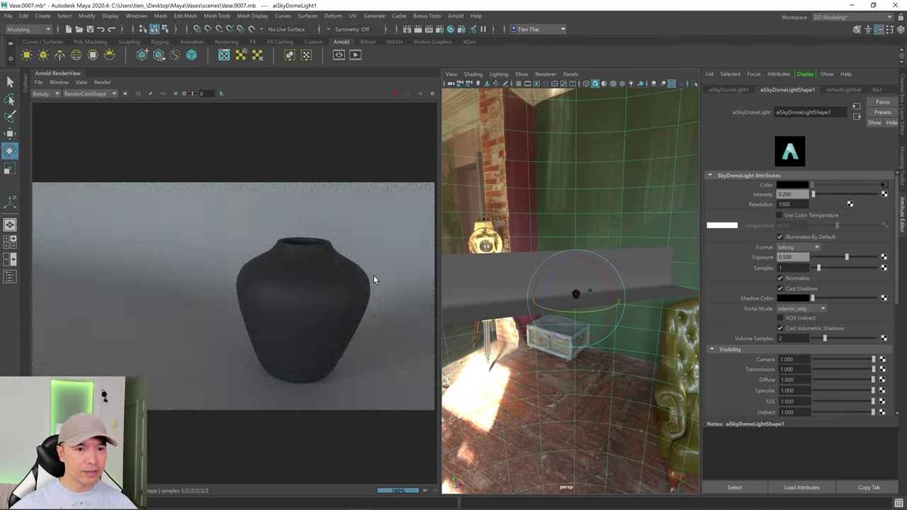
Create an Arnold area light and move it to the floor area at the vase's front left
mouse_move(585, 359)
alt+mouse_down()
mouse_move(565, 368)
mouse_move(575, 358)
alt+mouse_up()
key(w)
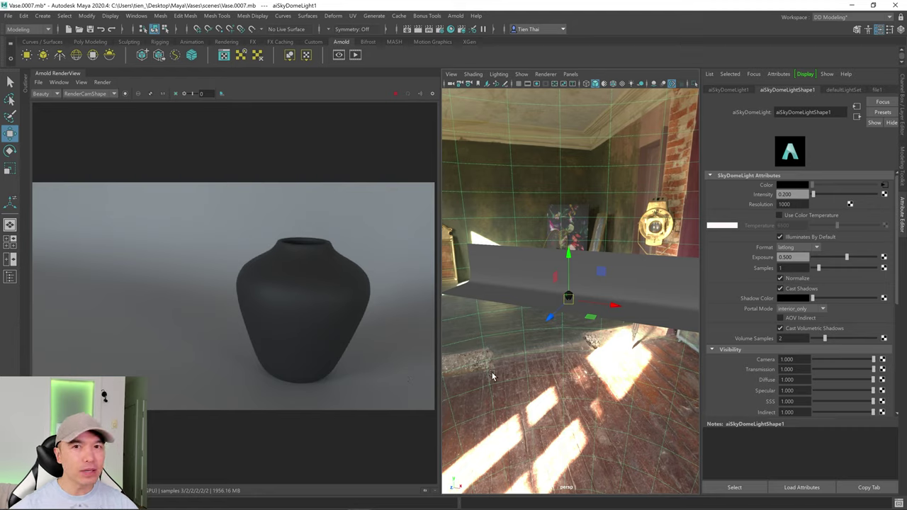
key(f)
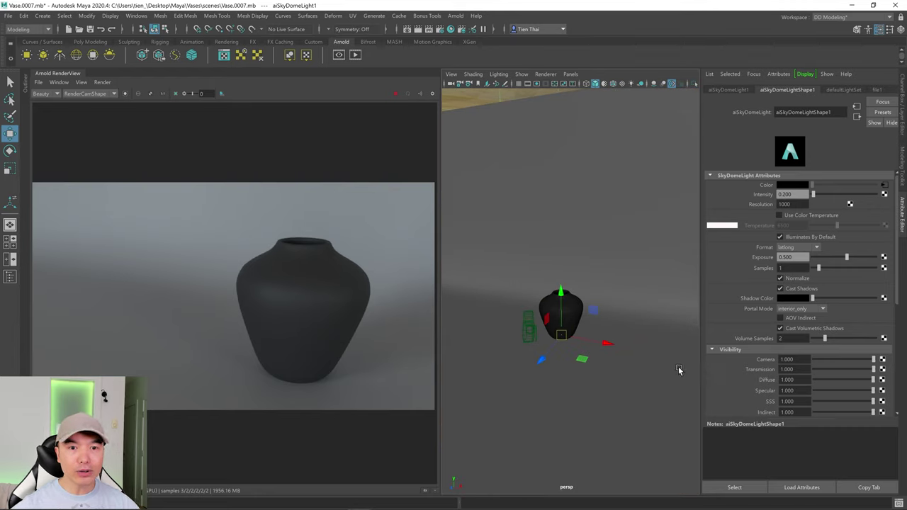
alt+drag(578, 360, 567, 310)
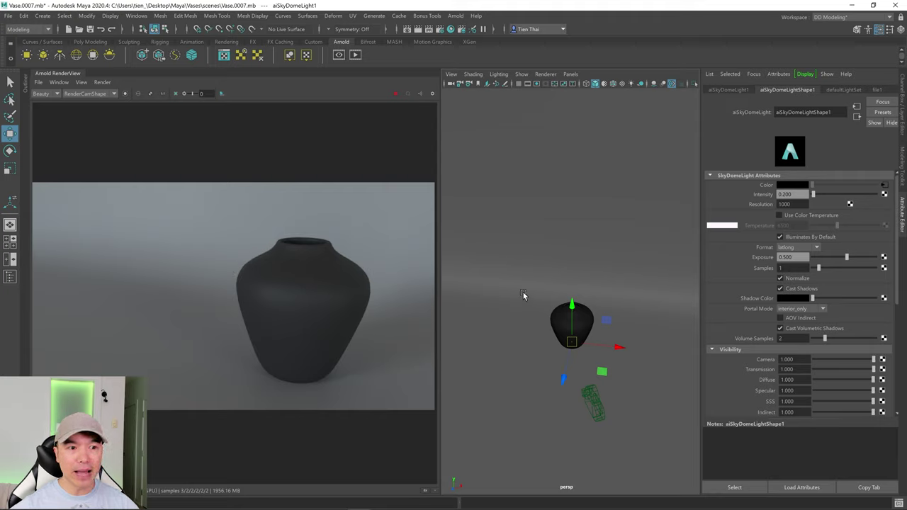
alt+drag(621, 339, 592, 344)
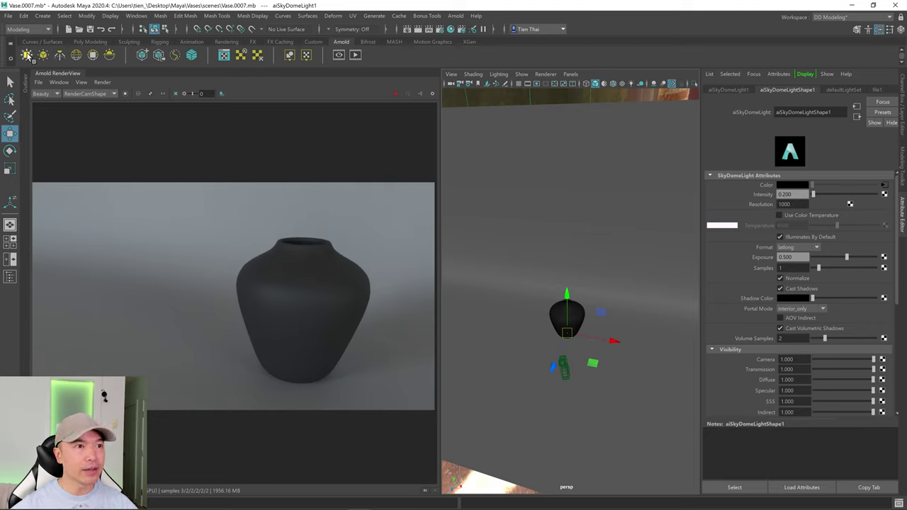
click(26, 56)
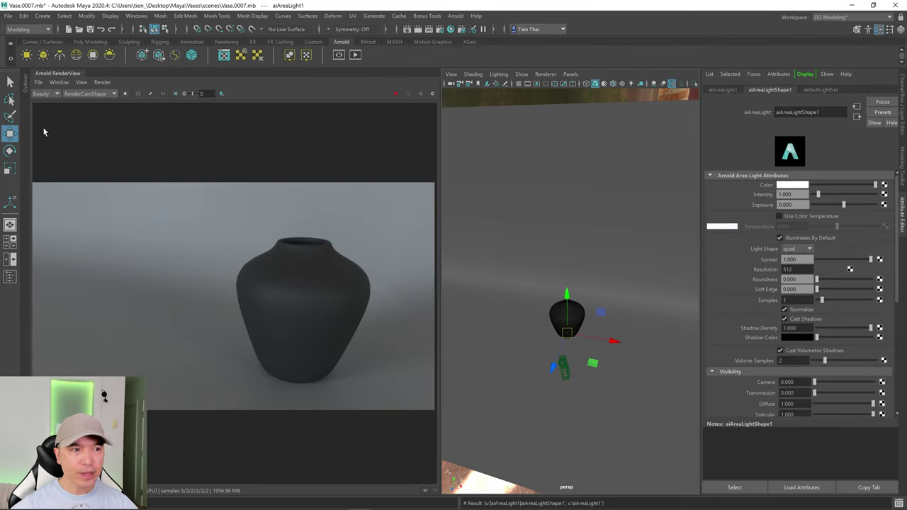
drag(555, 368, 598, 343)
Enlarge the area light and rotate it about the vertical axis toward the vase
key(r)
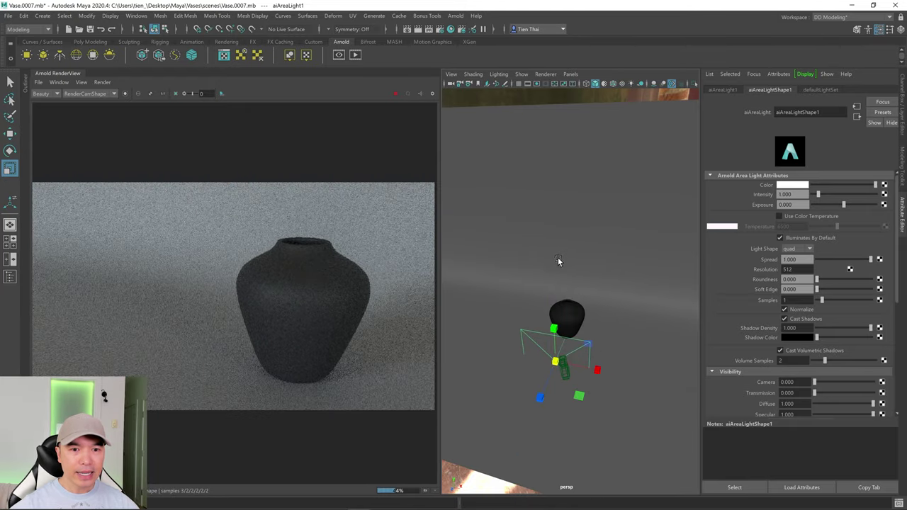
alt+drag(553, 378, 535, 411)
scroll(621, 381, down, 3)
key(w)
key(e)
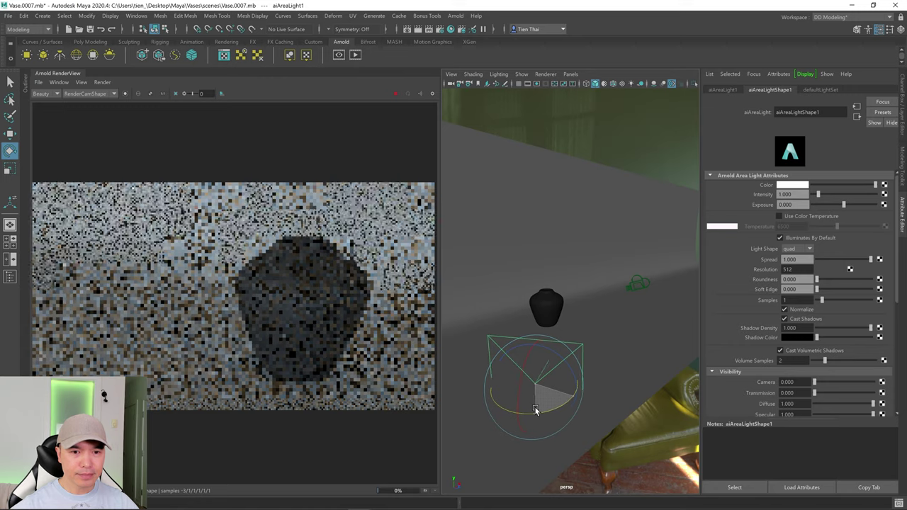
Raise the area light above the backdrop floor and refine its rotation toward the vase
key(w)
drag(532, 340, 532, 278)
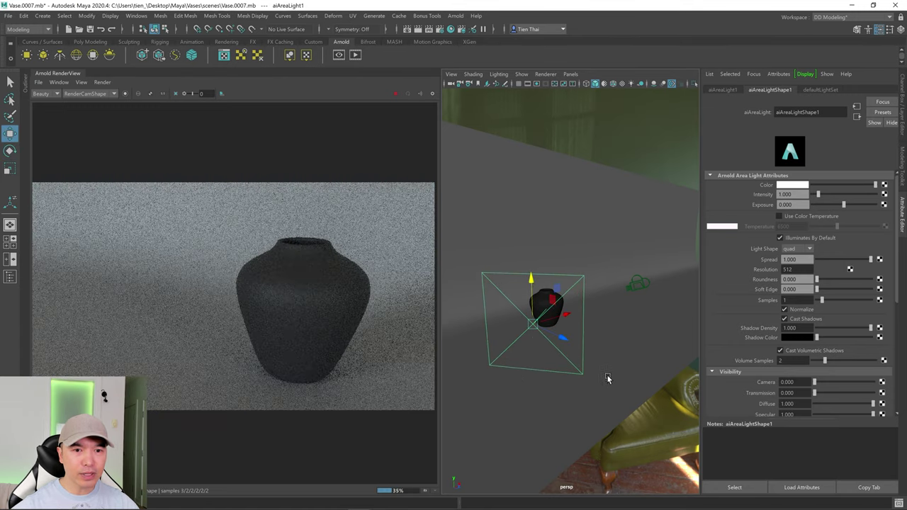
alt+drag(584, 348, 624, 379)
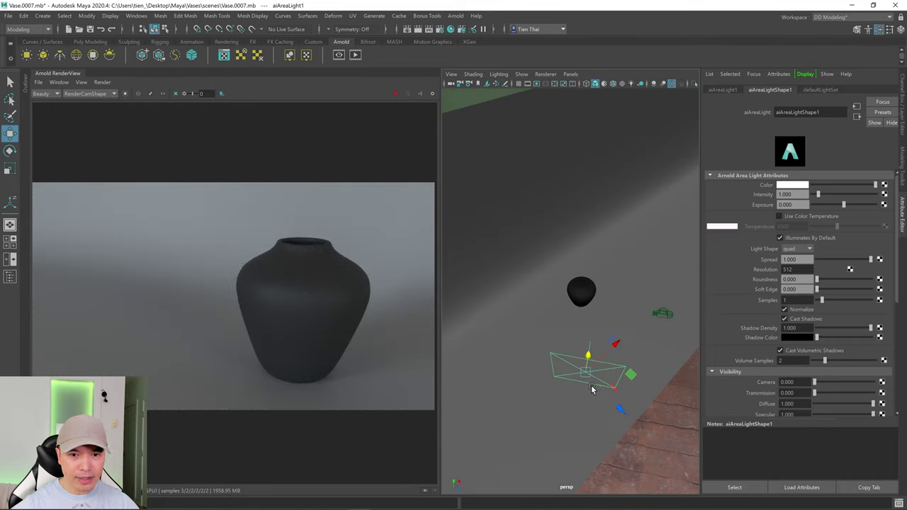
key(e)
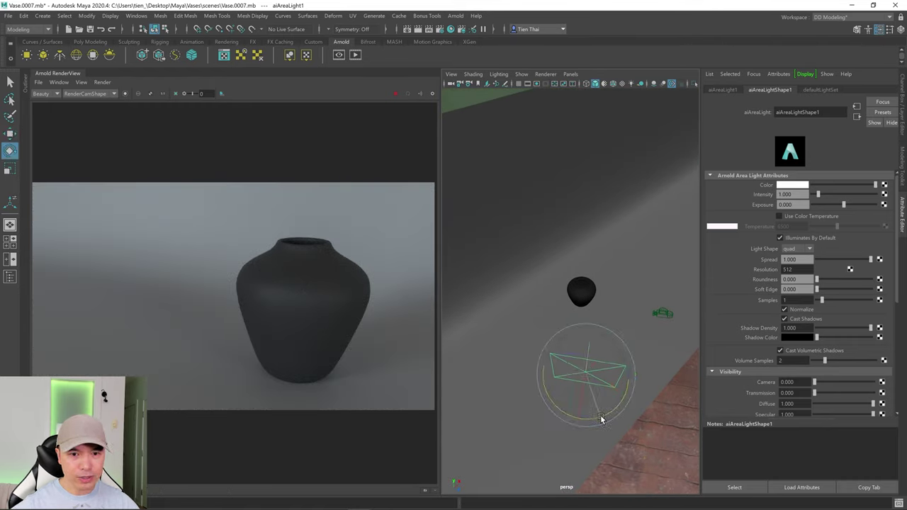
drag(601, 419, 603, 390)
Scale the area light up further and reposition it along the floor at the vase's front left
key(r)
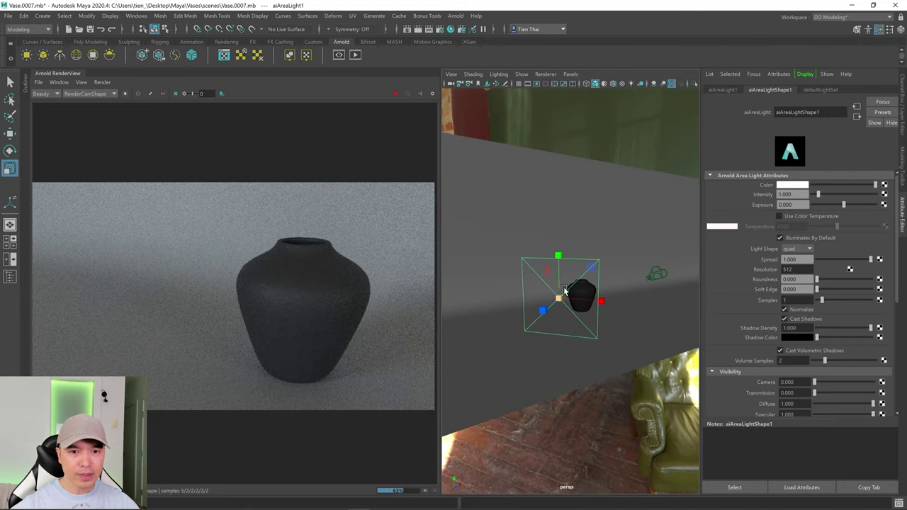
drag(560, 298, 574, 355)
key(w)
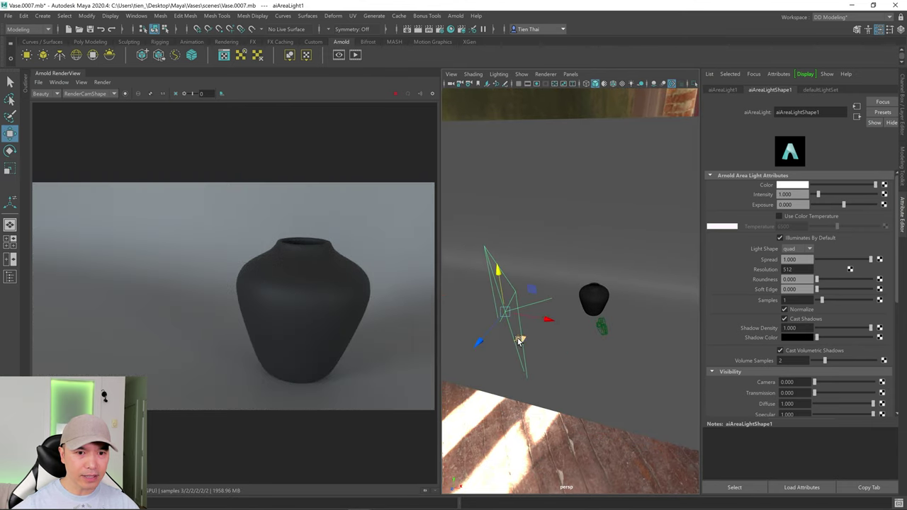
drag(516, 349, 578, 377)
key(f)
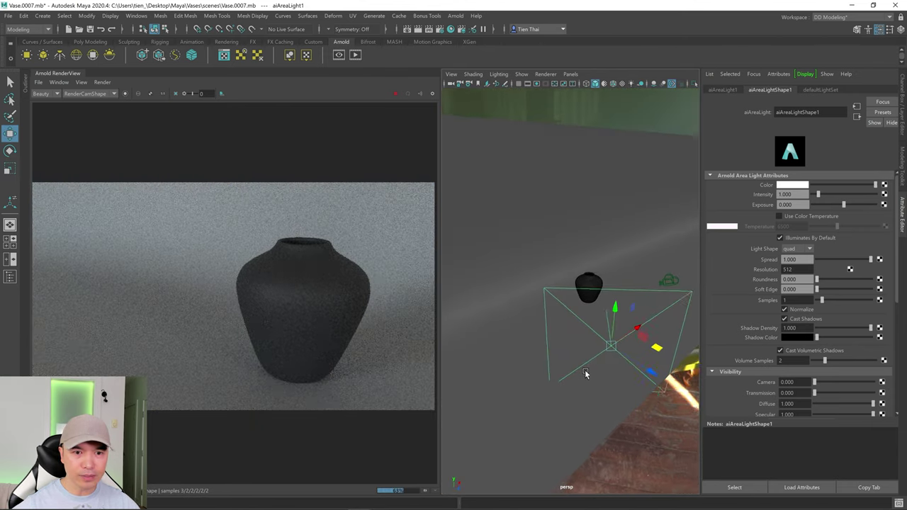
Tilt the enlarged area light slightly and raise it so its lower edge clears the backdrop floor
key(e)
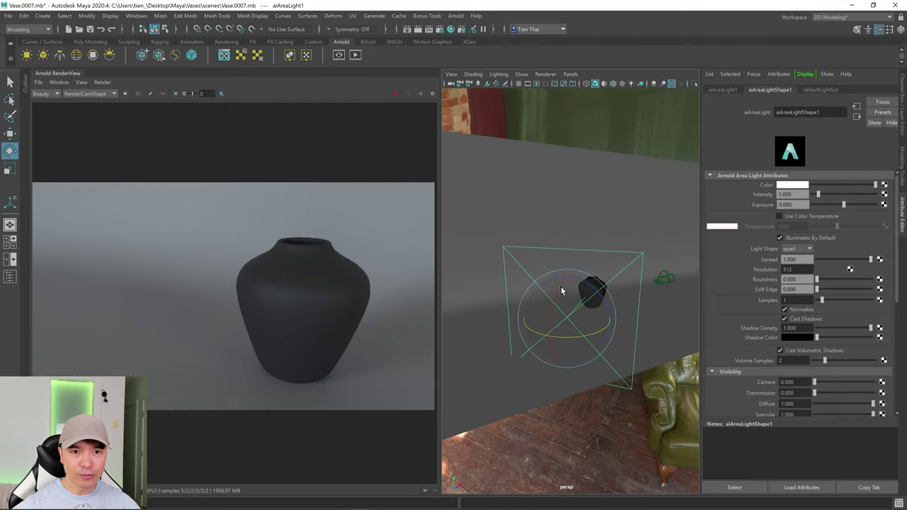
drag(561, 287, 575, 249)
key(w)
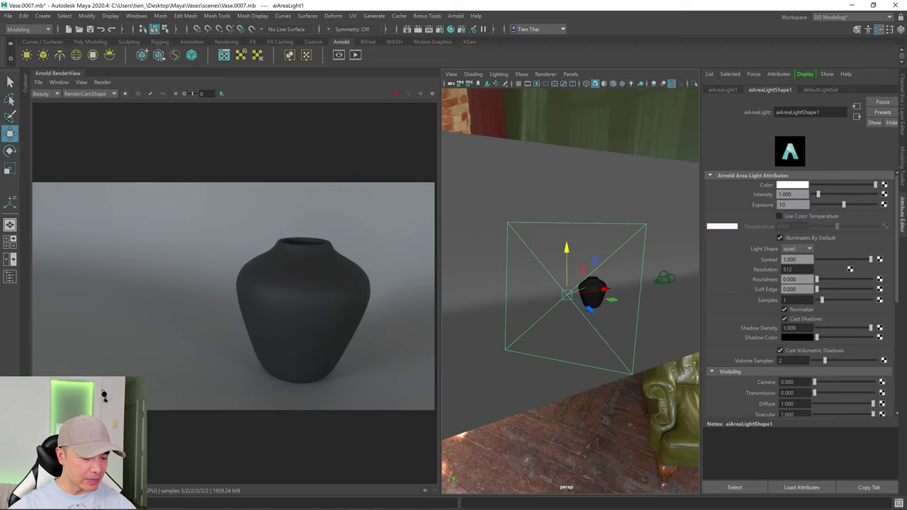
Try exposures of 10 and 11 on the first area light
key(Return)
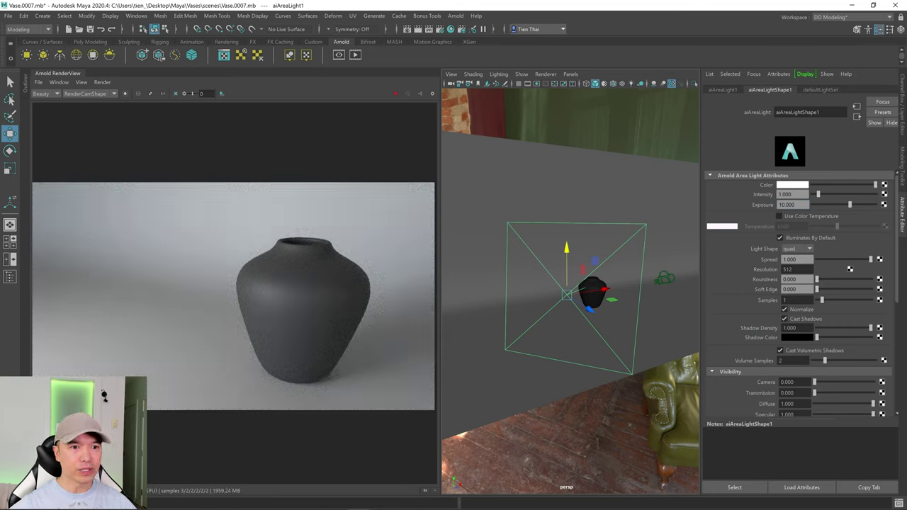
text(11)
key(Return)
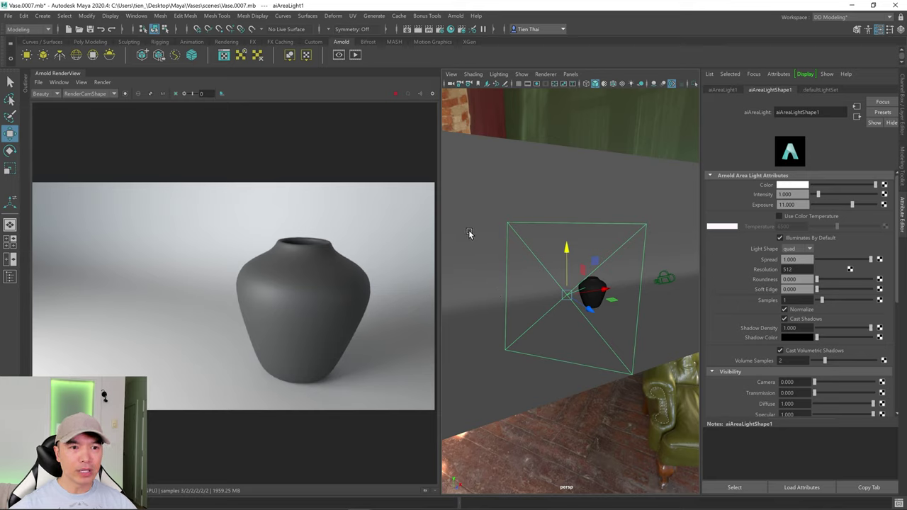
Set the first area light's exposure to 11.5
alt+drag(590, 287, 584, 314)
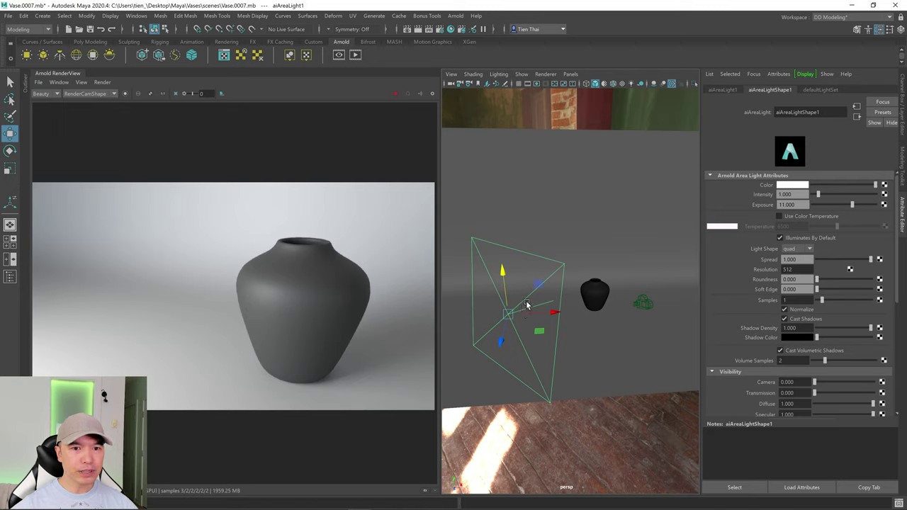
click(787, 205)
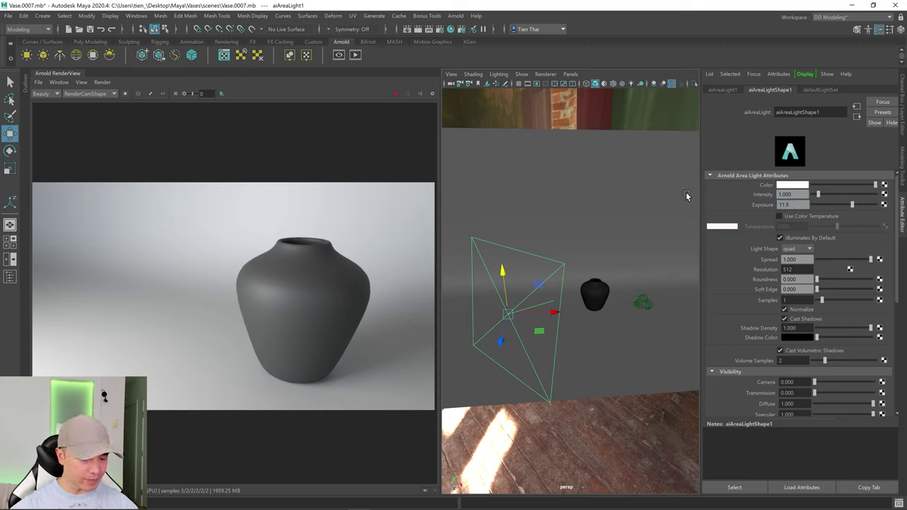
text(11.5)
key(Return)
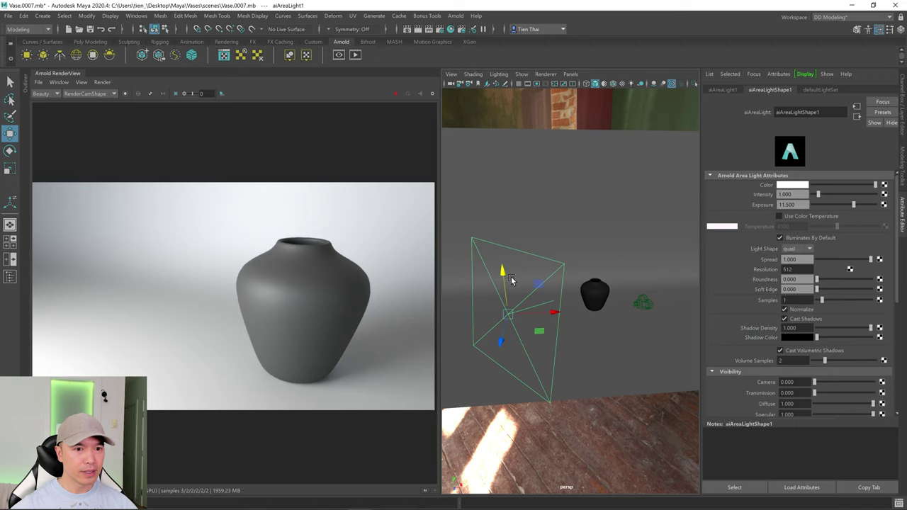
Lighten the base color of the backdrop material ai_Backdrop slightly
click(577, 200)
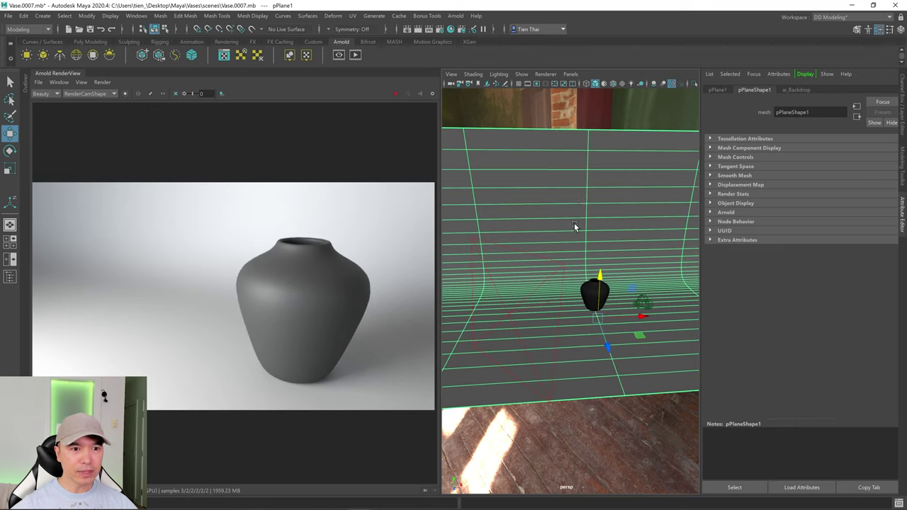
click(798, 91)
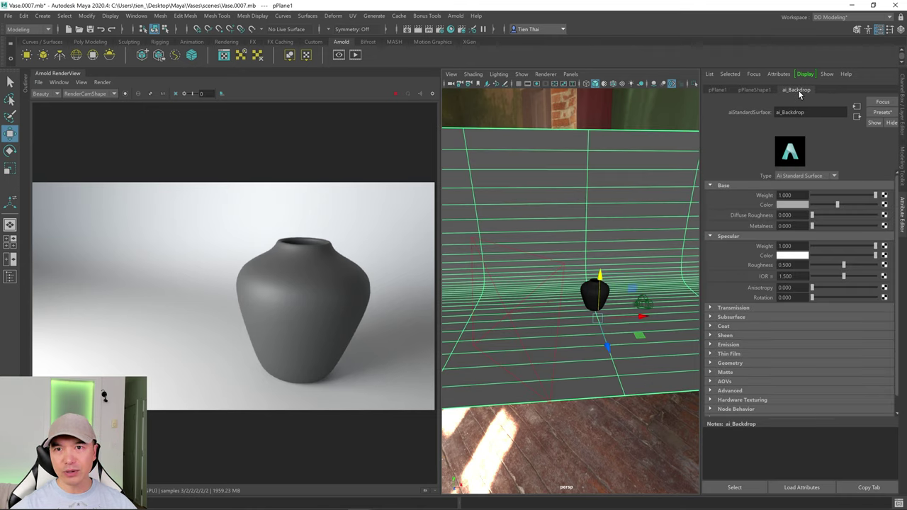
click(799, 205)
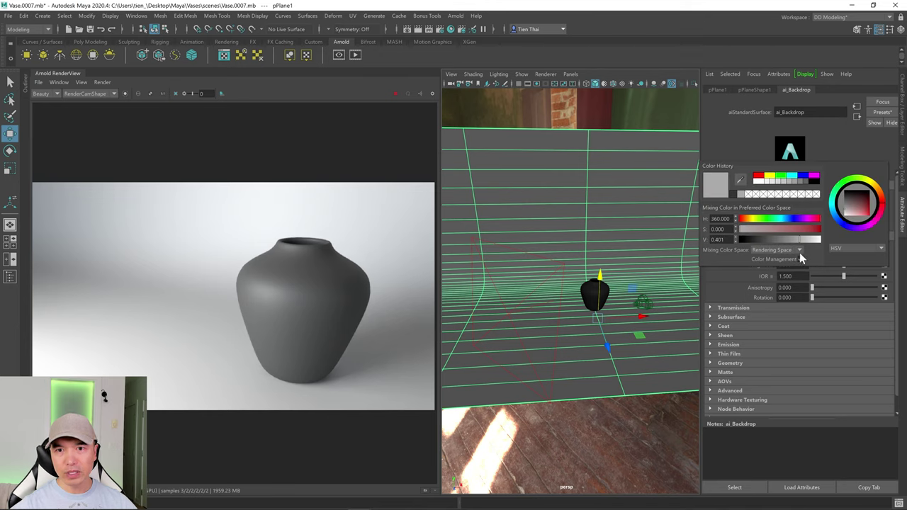
drag(800, 239, 802, 238)
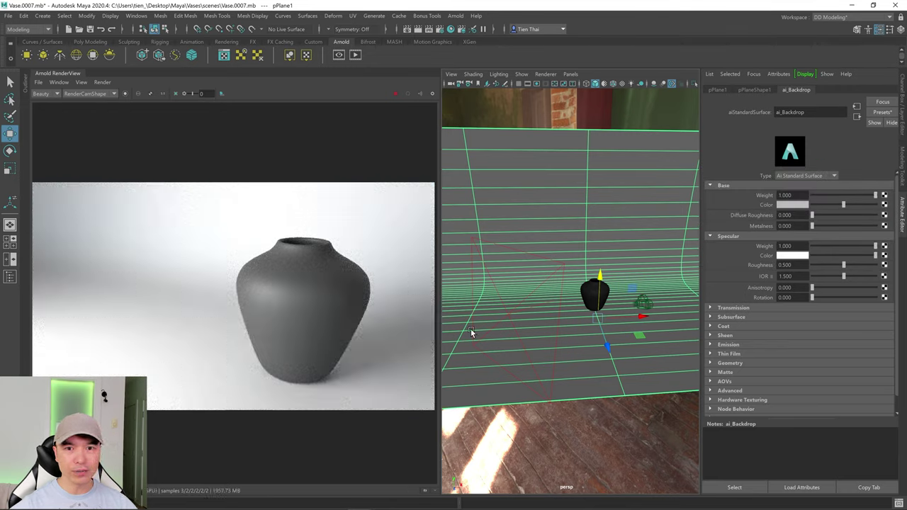
Darken the base color of the vase material ai_Vase slightly
alt+drag(471, 330, 586, 303)
click(619, 294)
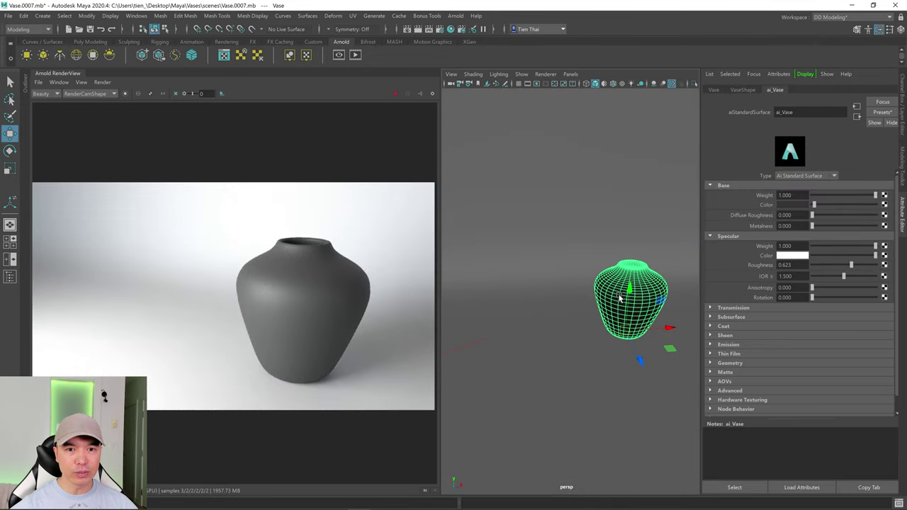
click(795, 204)
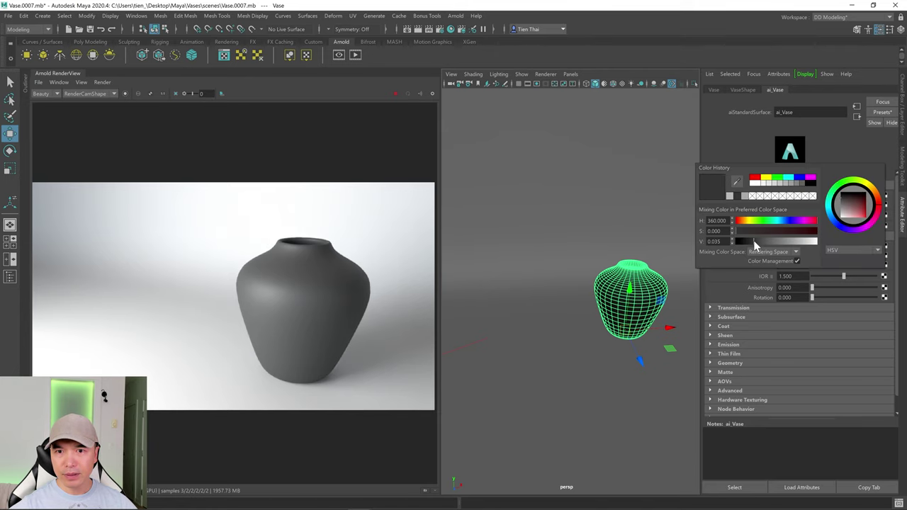
drag(755, 242, 750, 241)
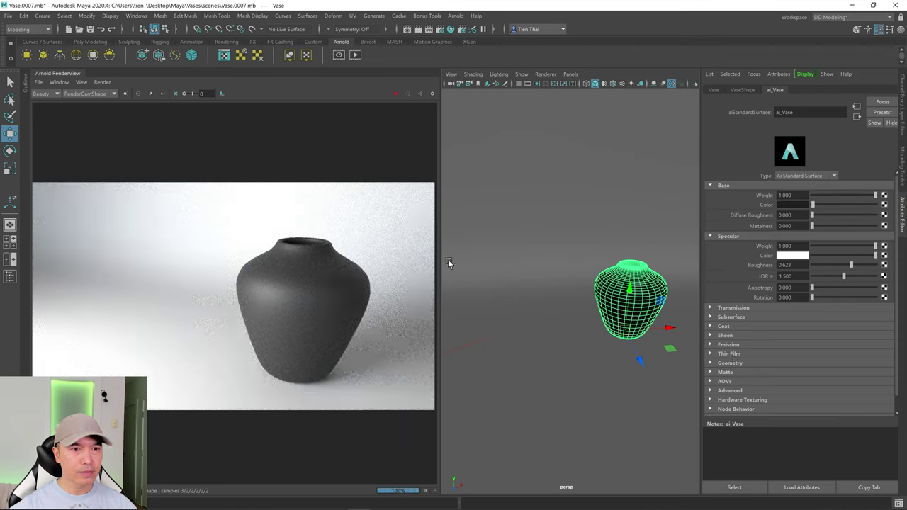
Create a second Arnold area light and move it along the floor to the vase's front right
scroll(597, 259, down, 5)
alt+drag(608, 259, 615, 250)
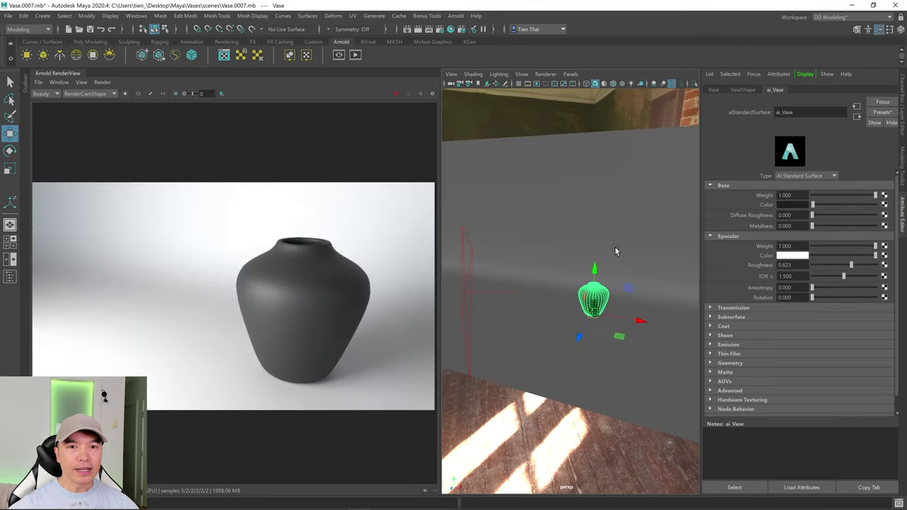
alt+drag(567, 335, 599, 173)
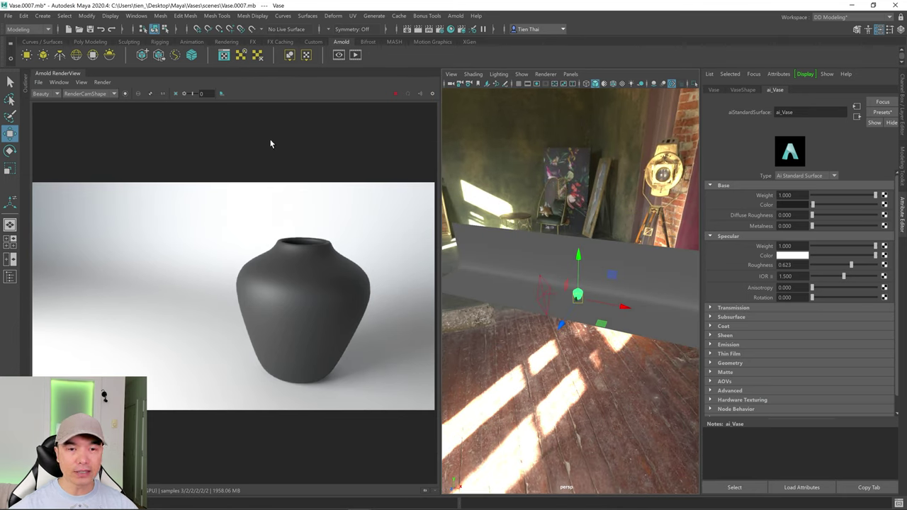
click(27, 55)
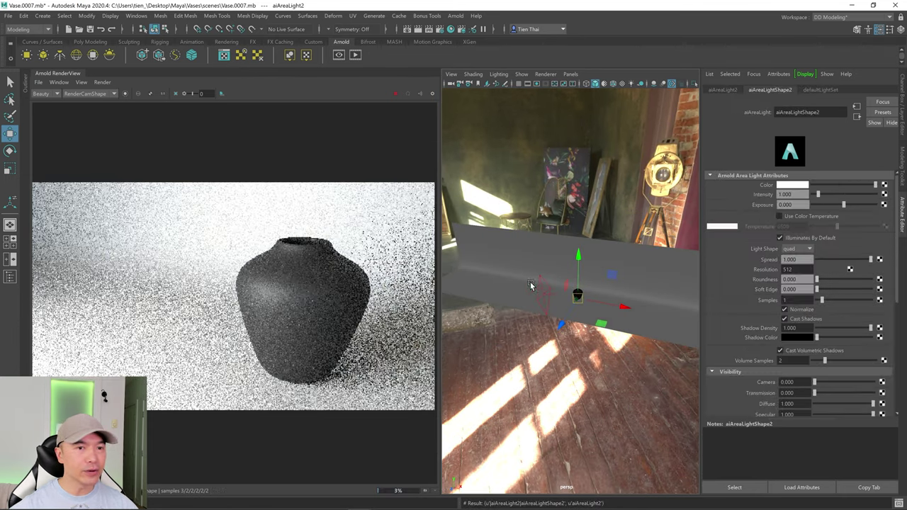
alt+drag(570, 318, 659, 298)
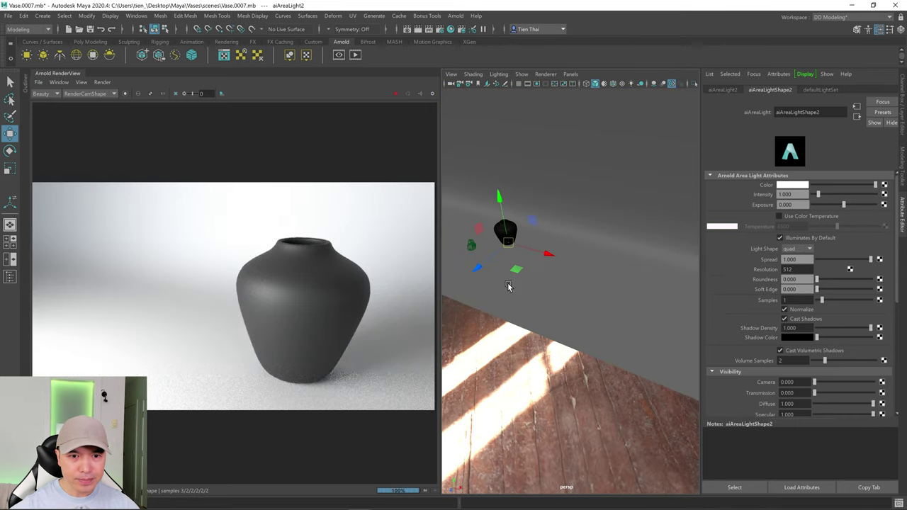
drag(517, 273, 593, 277)
Enlarge the second area light and rotate it toward the vase
key(r)
key(w)
key(e)
drag(539, 323, 577, 277)
Raise the second area light so its whole frame sits above the backdrop floor
key(w)
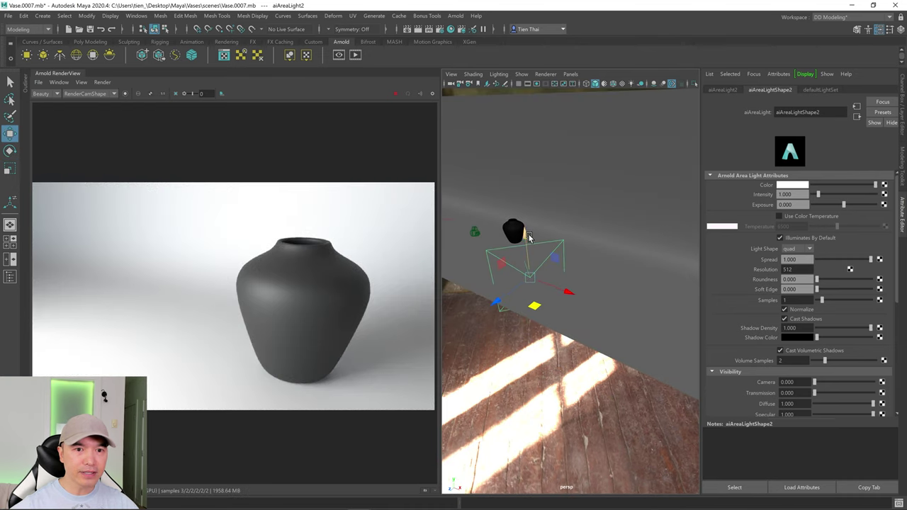
drag(529, 235, 523, 190)
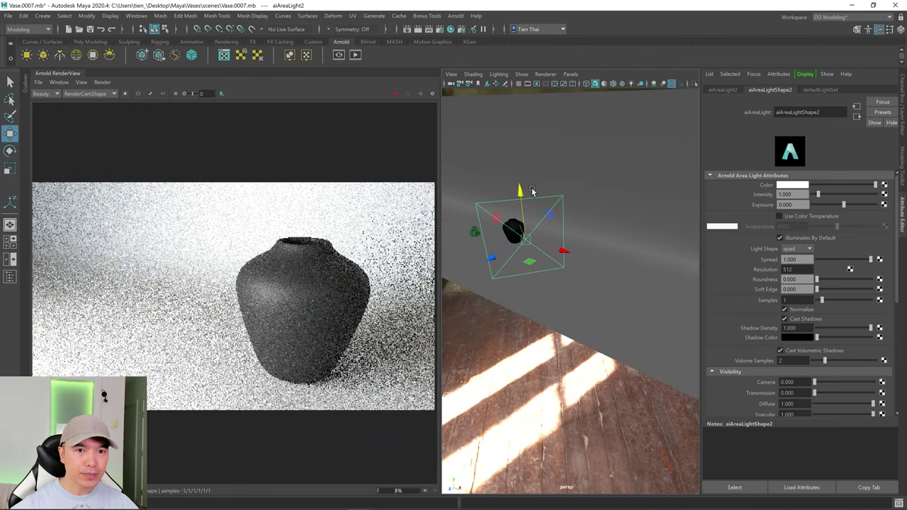
alt+drag(599, 312, 601, 334)
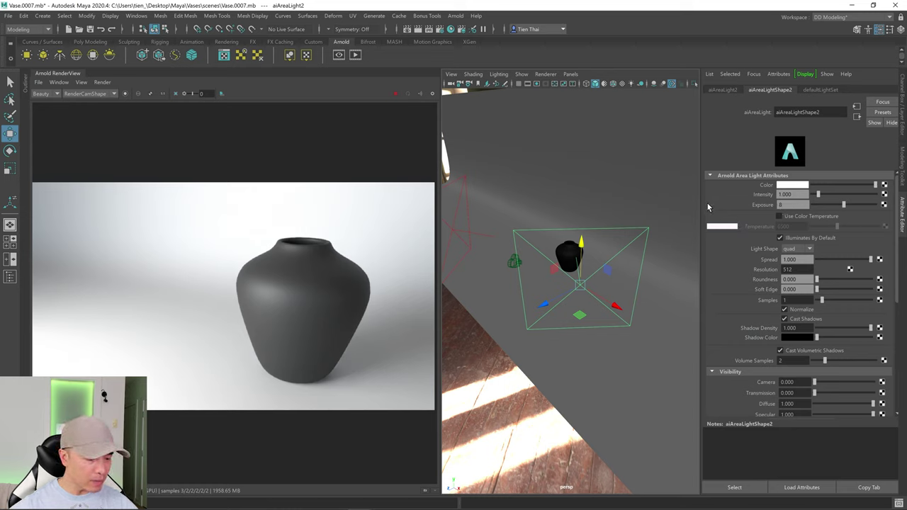
Set the second area light's exposure to 8, then raise it to 8.602
text(8)
key(Return)
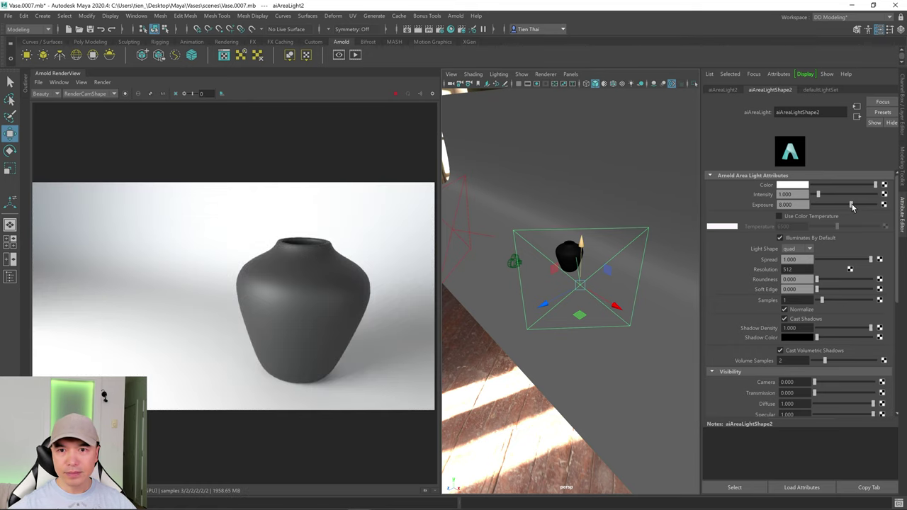
drag(851, 205, 853, 205)
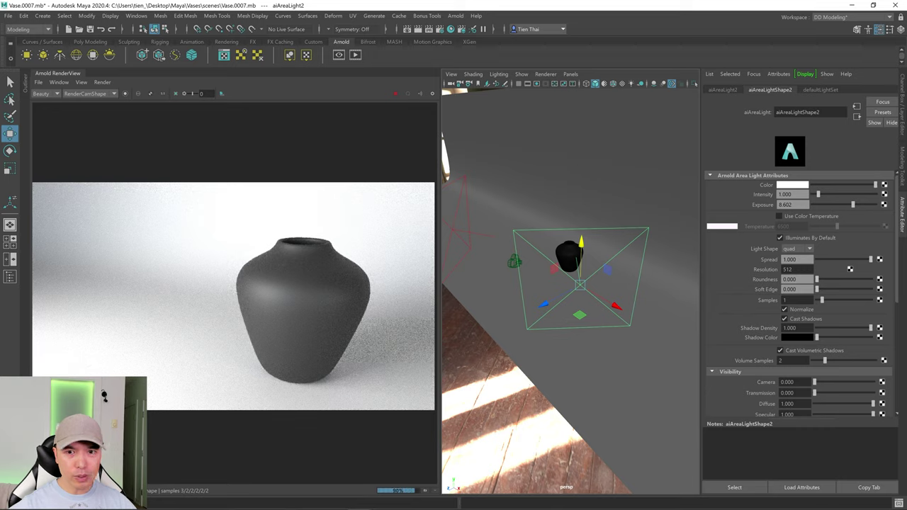
Create a third Arnold area light and scale it up uniformly until it extends beyond the vase
mouse_move(614, 288)
alt+mouse_down()
mouse_move(629, 297)
mouse_move(604, 297)
mouse_move(614, 298)
alt+mouse_up()
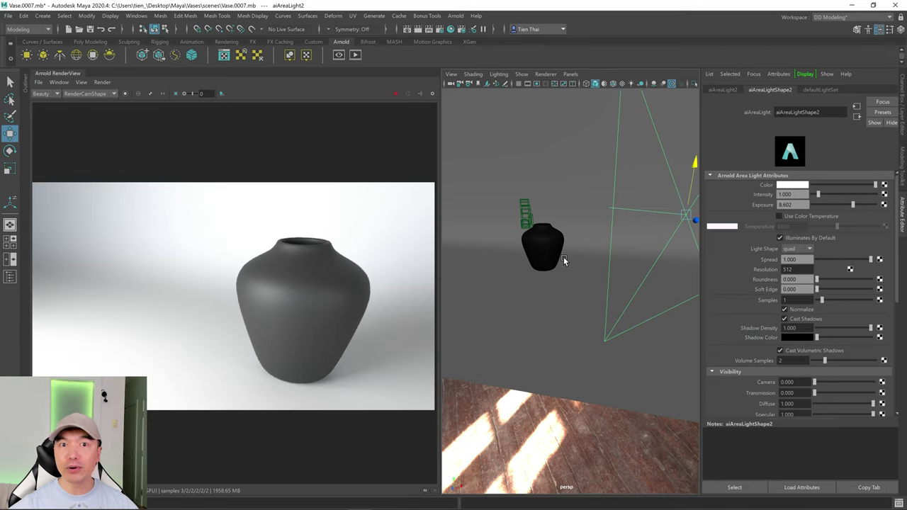
mouse_move(565, 261)
alt+mouse_down()
mouse_move(557, 261)
mouse_move(604, 269)
mouse_move(567, 268)
alt+mouse_up()
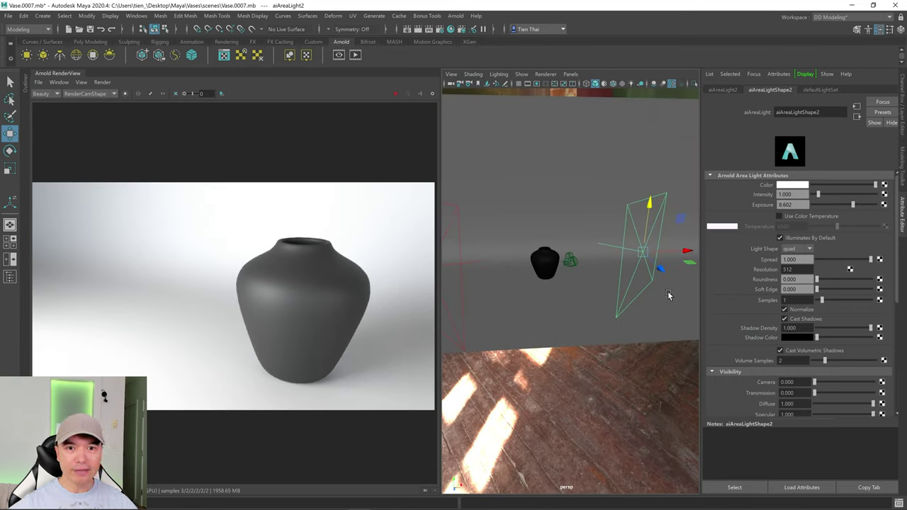
alt+drag(669, 294, 552, 325)
key(e)
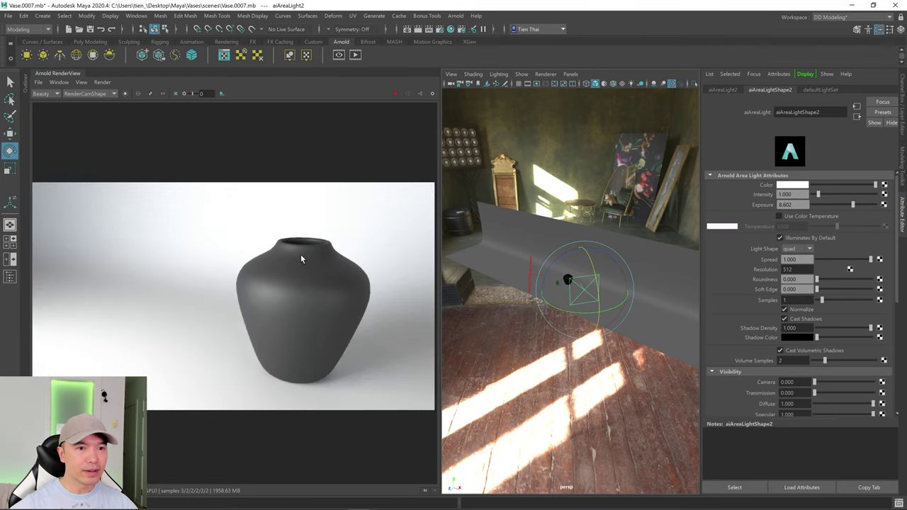
alt+drag(624, 326, 659, 333)
scroll(662, 333, up, 4)
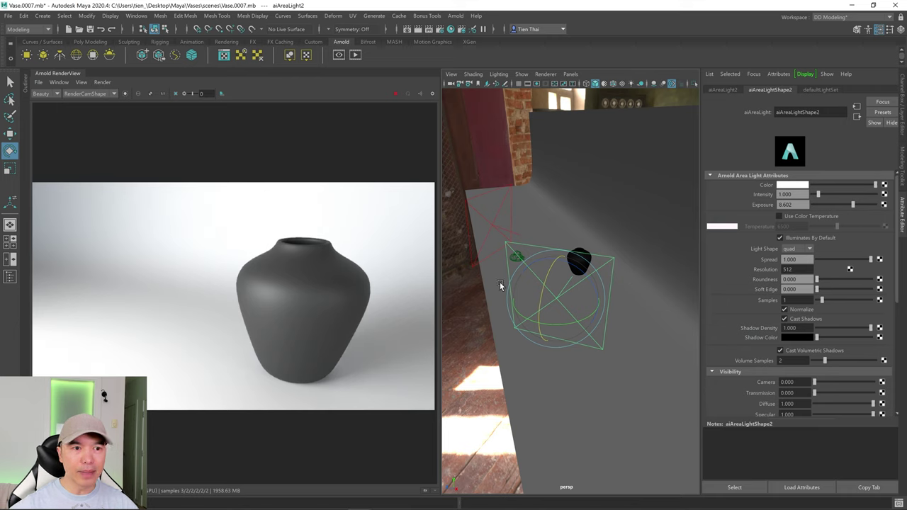
key(w)
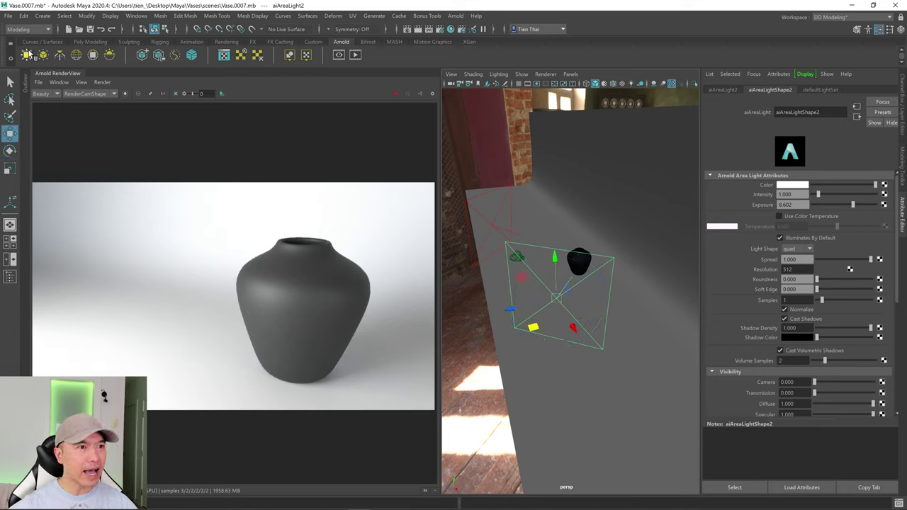
click(27, 55)
key(r)
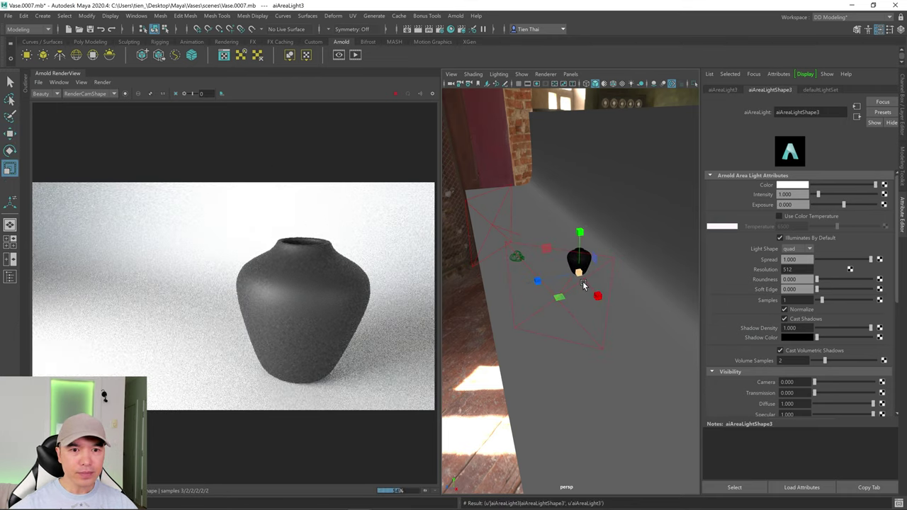
drag(580, 274, 624, 257)
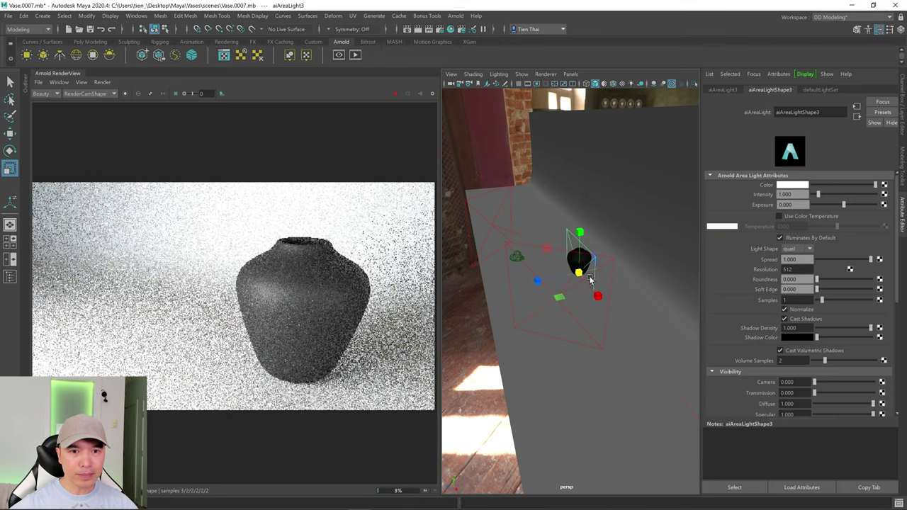
Move the third area light behind the vase and raise it above the backdrop floor
key(w)
drag(545, 281, 578, 271)
drag(625, 218, 623, 177)
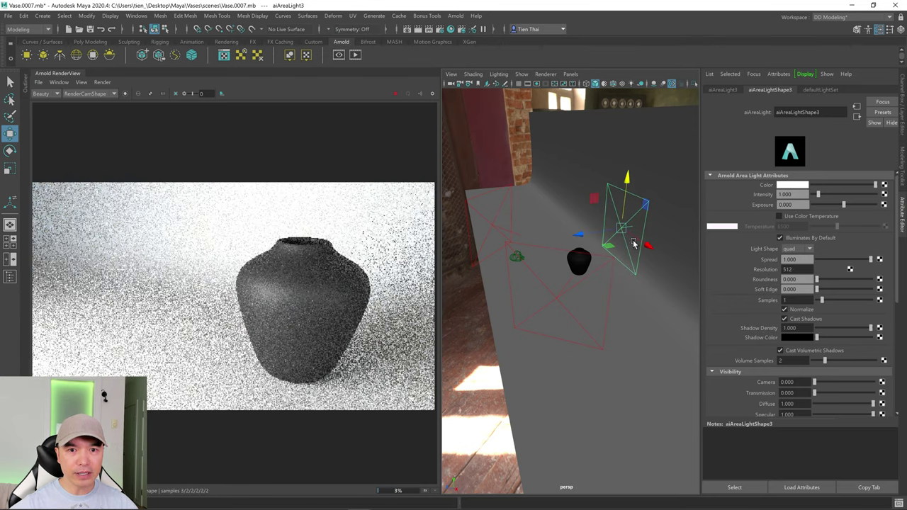
Hide the Attribute Editor, narrow the render view and let the perspective view fill the remaining viewport space
key(e)
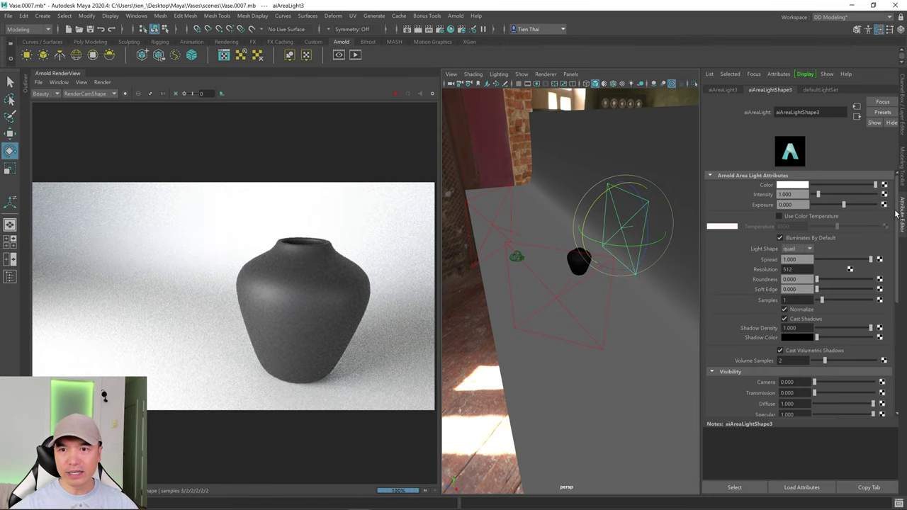
key(ctrl+a)
key(space)
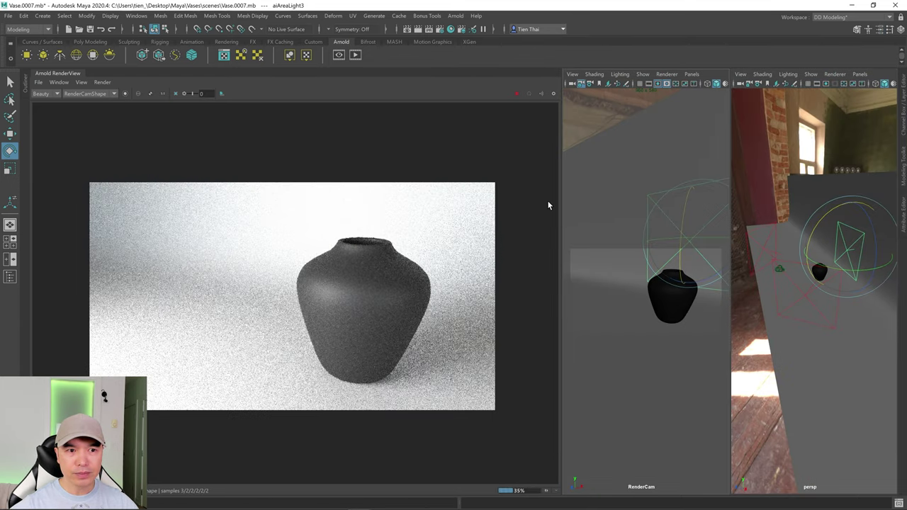
drag(560, 202, 400, 205)
key(space)
Rotate the third area light about its vertical axis toward the vase and lower it slightly
alt+drag(808, 231, 735, 257)
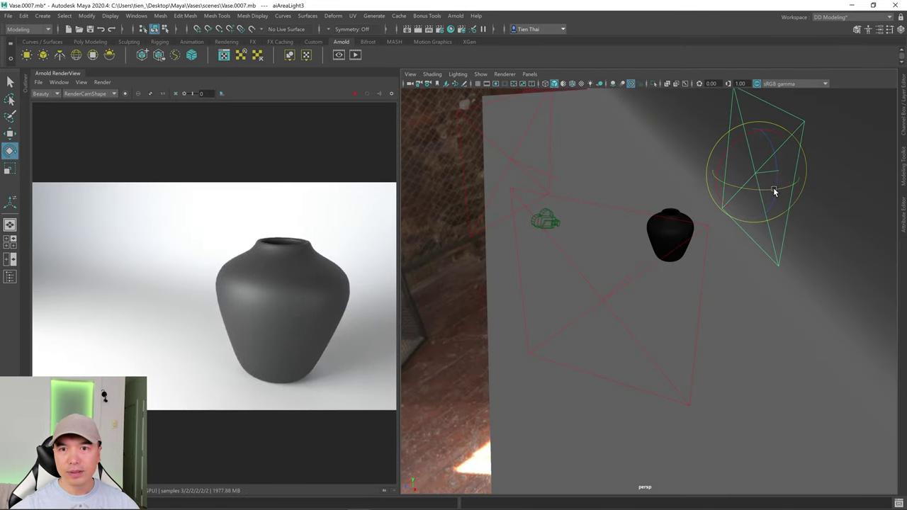
drag(771, 187, 711, 189)
alt+drag(748, 218, 775, 274)
key(w)
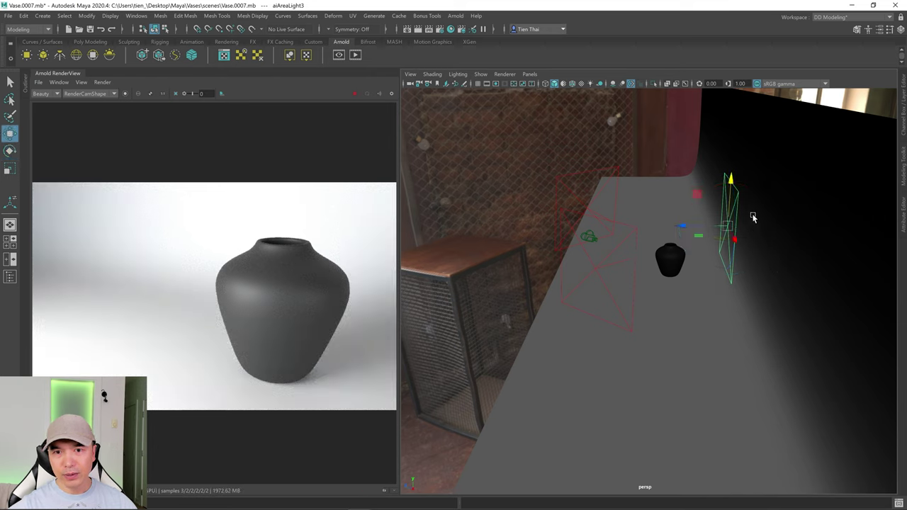
drag(732, 181, 732, 183)
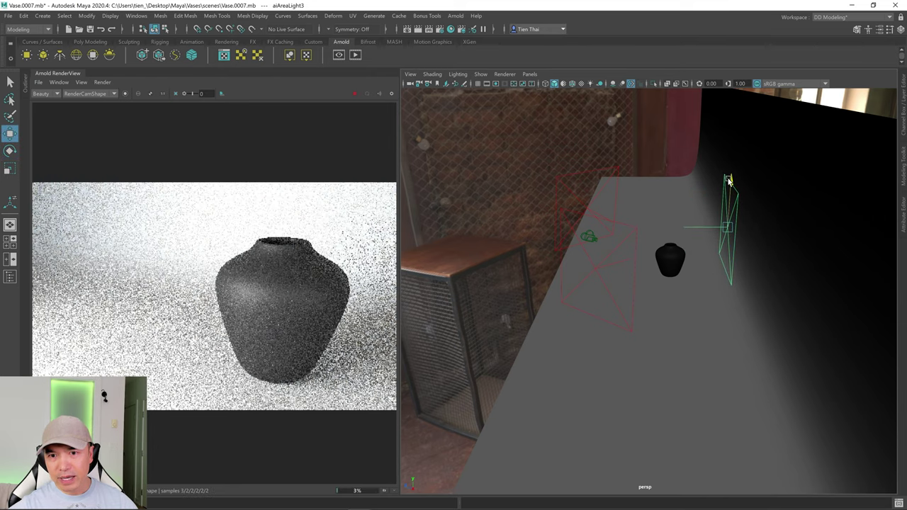
Tilt the third area light down toward the vase and adjust its position behind the vase
key(e)
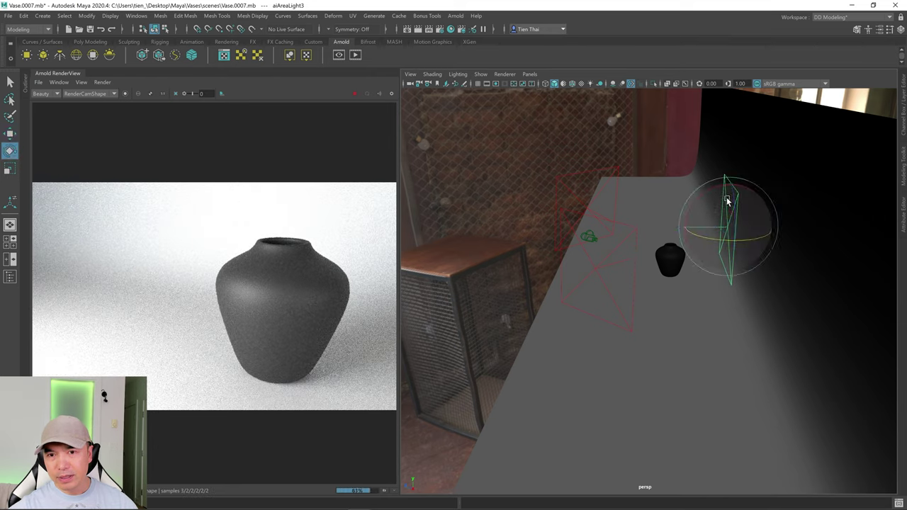
drag(729, 196, 707, 190)
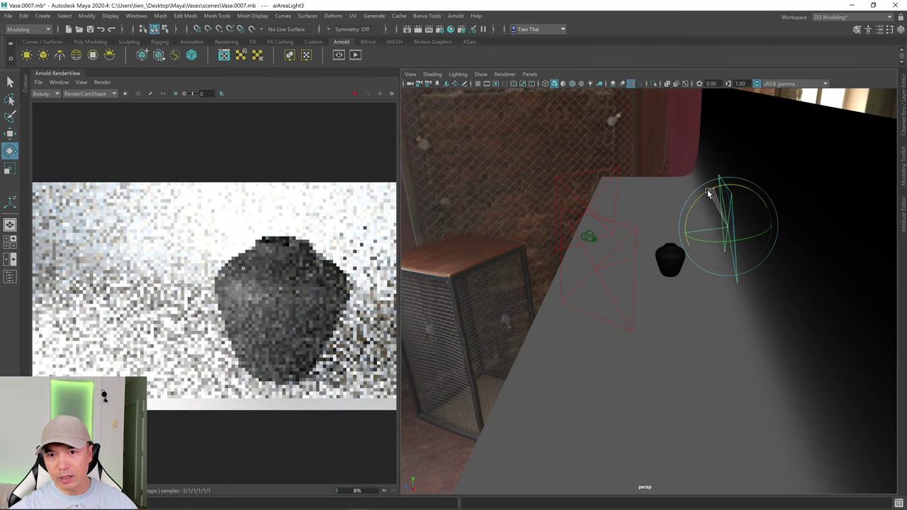
key(w)
drag(678, 227, 697, 291)
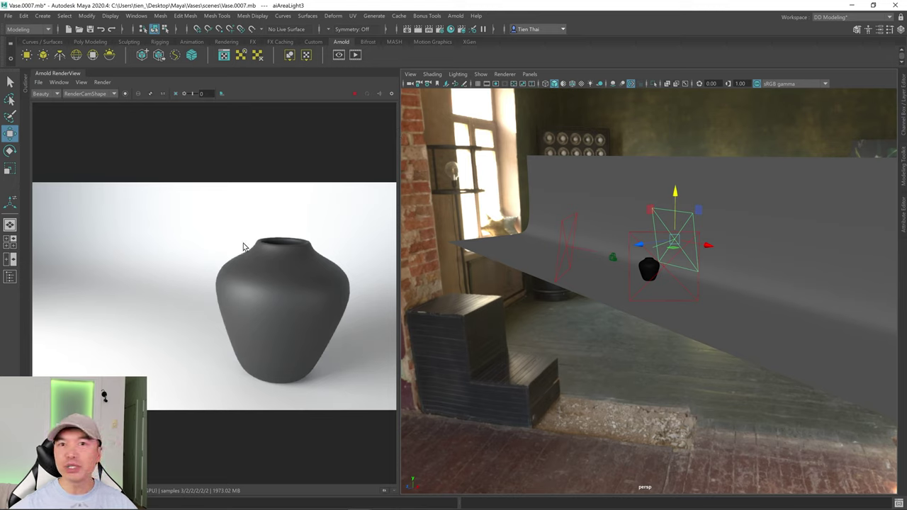
Turn on scene lighting in the perspective view and inspect the three area lights around the vase
alt+right_drag(509, 354, 635, 379)
alt+drag(636, 379, 653, 378)
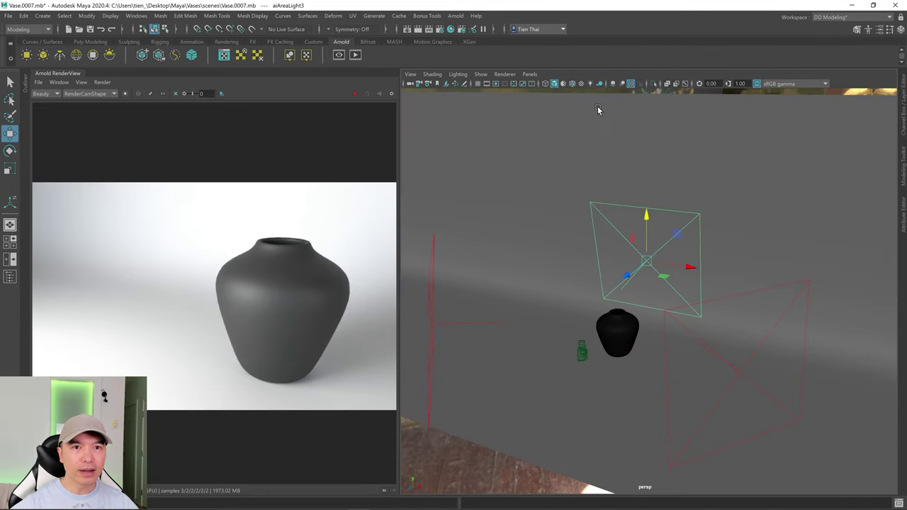
click(592, 83)
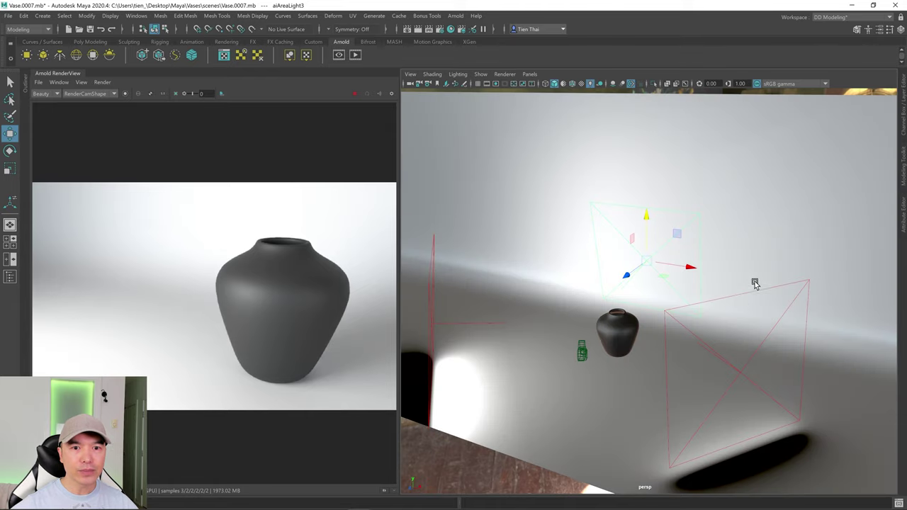
alt+right_drag(635, 350, 715, 372)
alt+drag(715, 372, 684, 274)
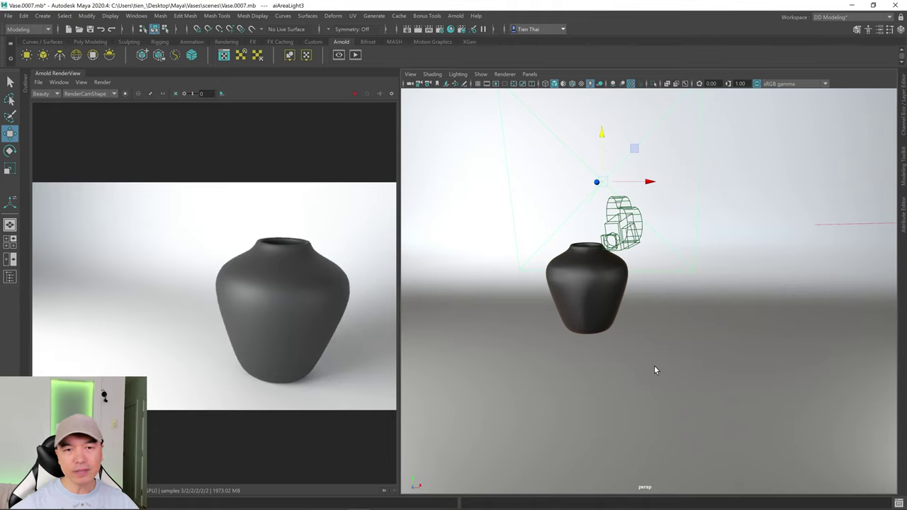
alt+drag(600, 393, 652, 370)
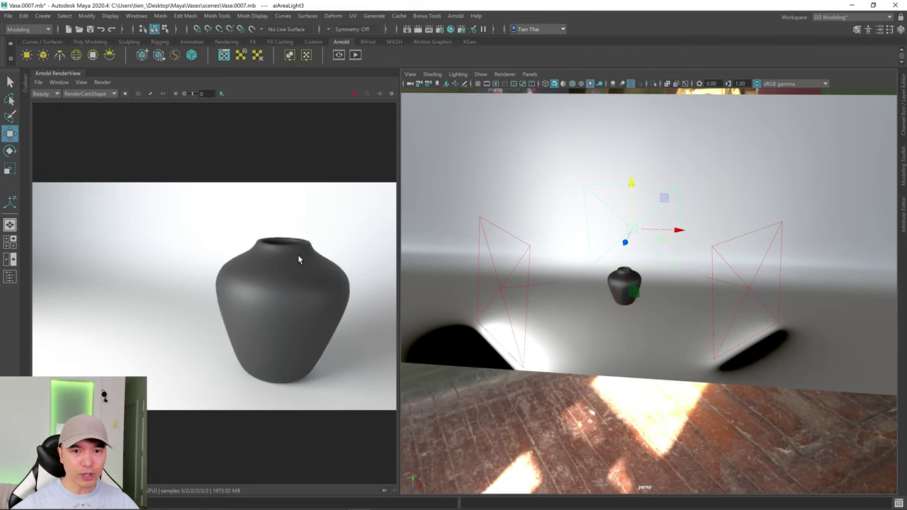
alt+middle_drag(664, 300, 672, 321)
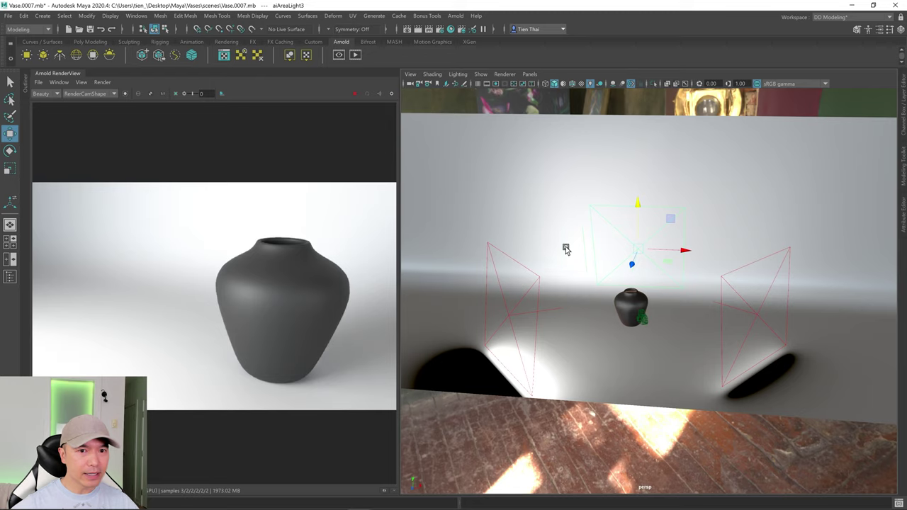
alt+drag(590, 254, 723, 249)
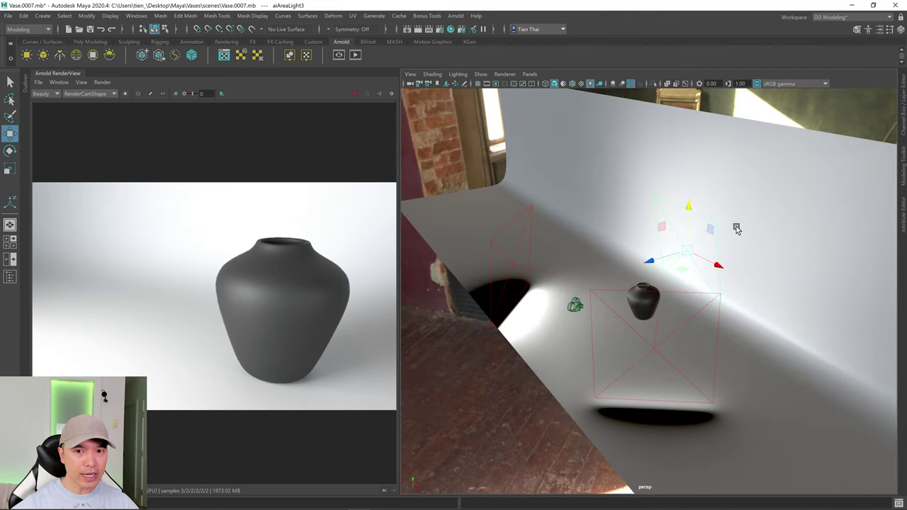
Move the curved backdrop plane slightly back, away from the camera
click(610, 350)
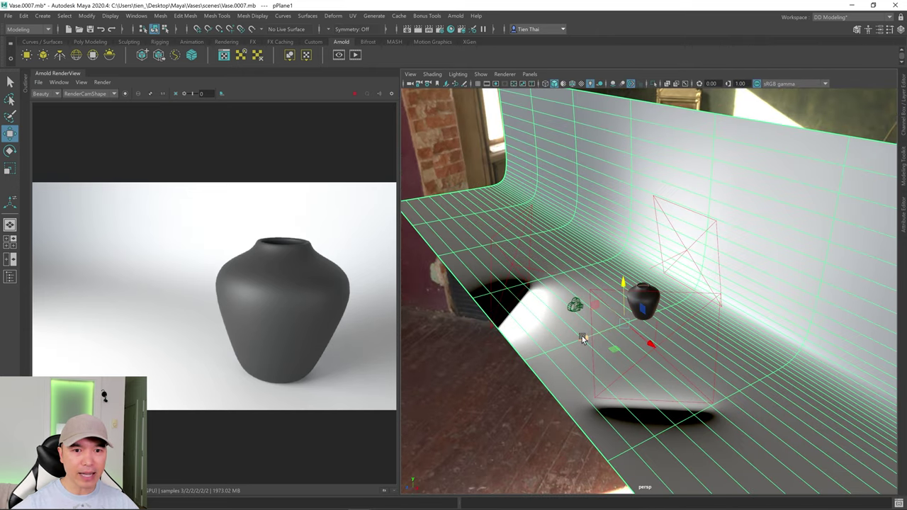
middle_drag(590, 339, 596, 333)
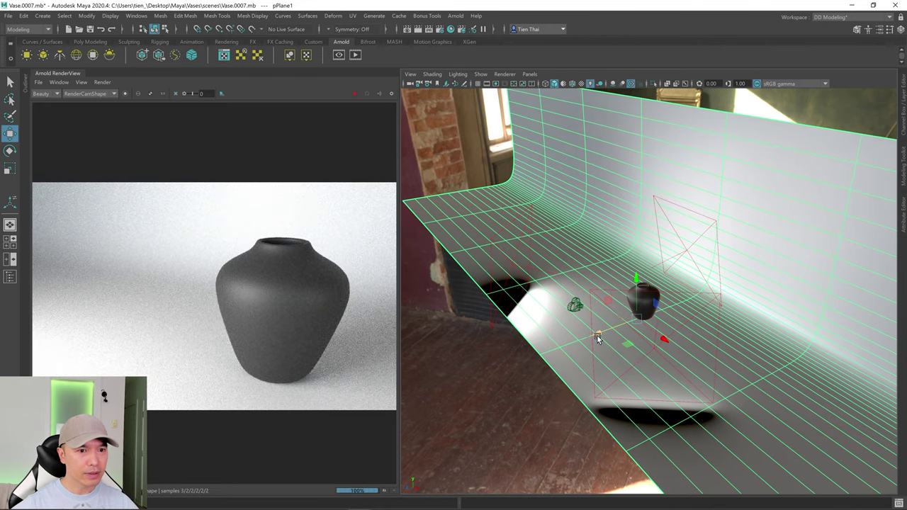
alt+drag(664, 327, 662, 315)
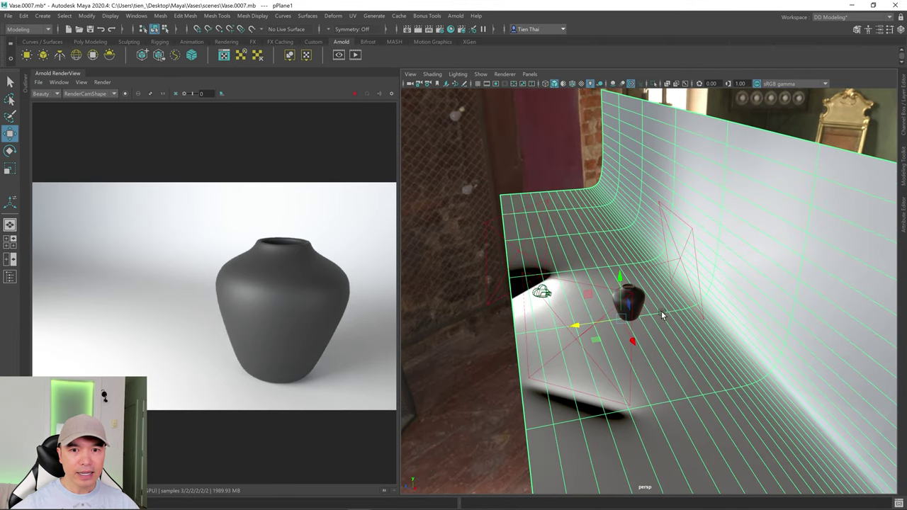
Set the exposure of the third area light behind the vase to 7
click(680, 258)
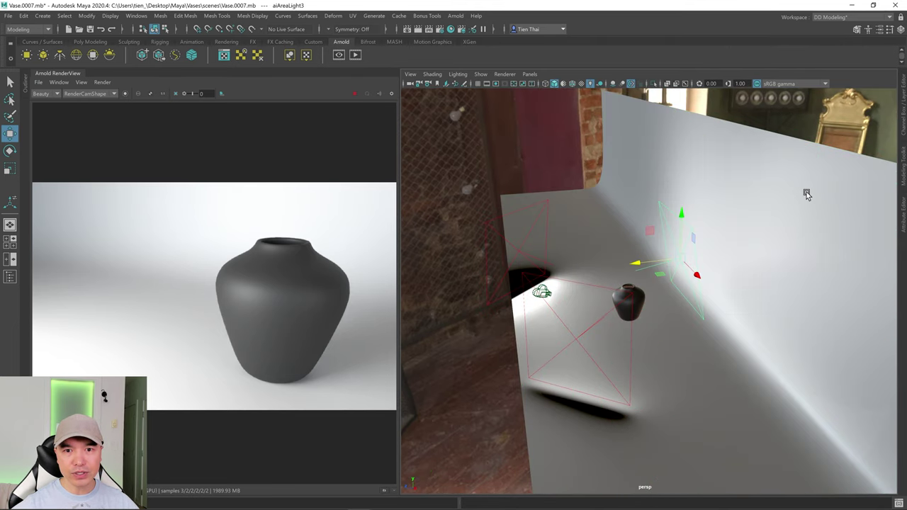
click(905, 208)
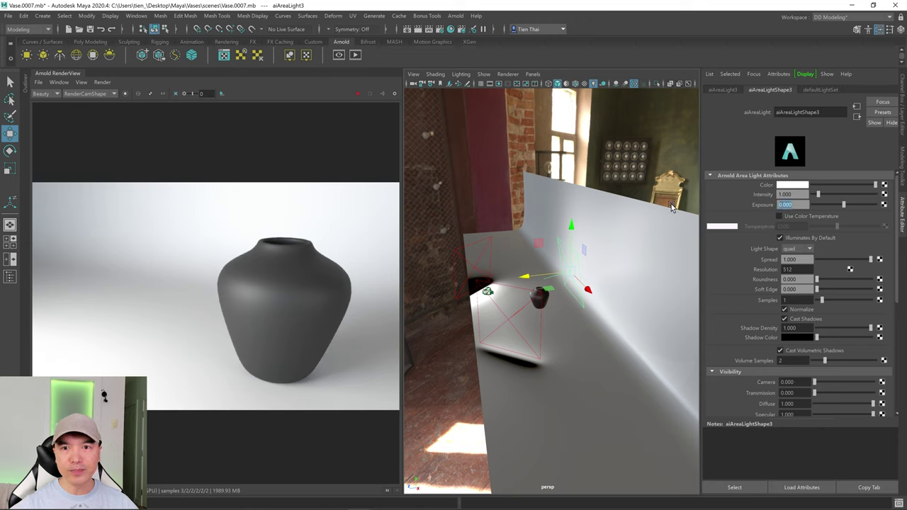
text(7)
key(Return)
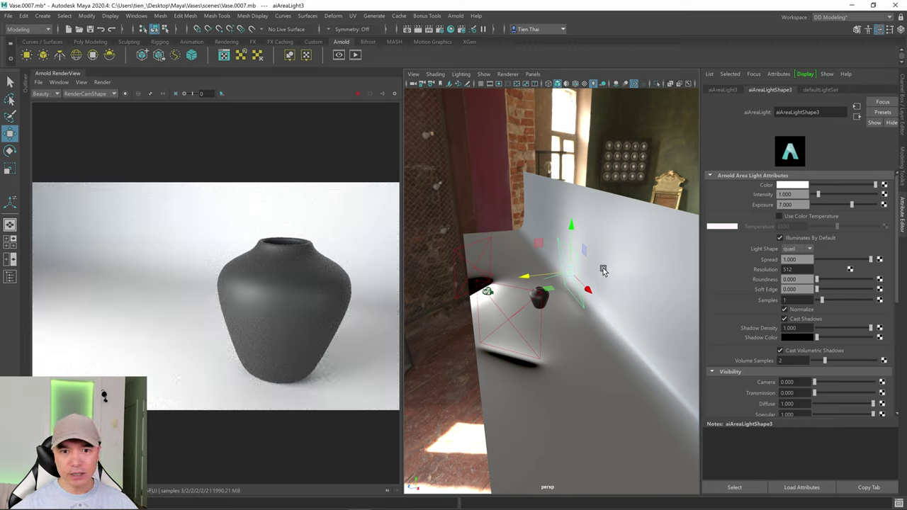
Shift the third area light slightly back toward the backdrop wall and fine-tune its height
drag(572, 225, 573, 230)
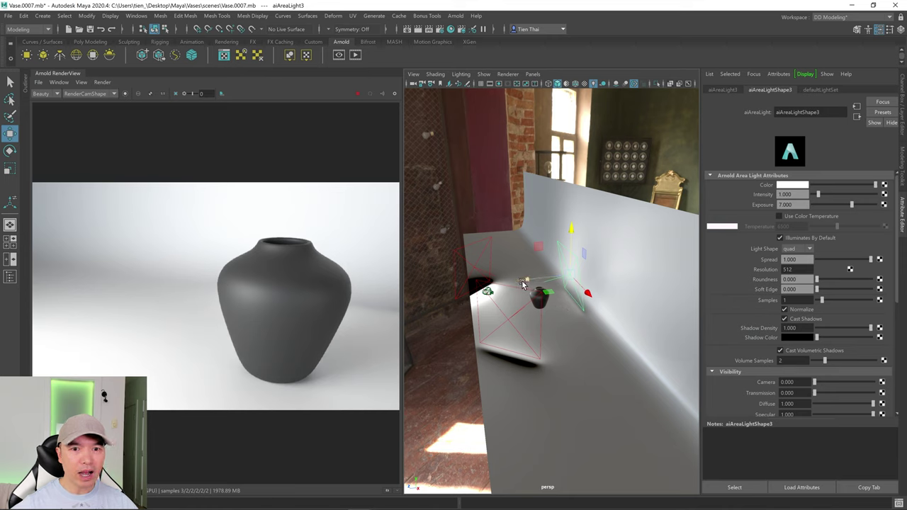
drag(525, 277, 549, 269)
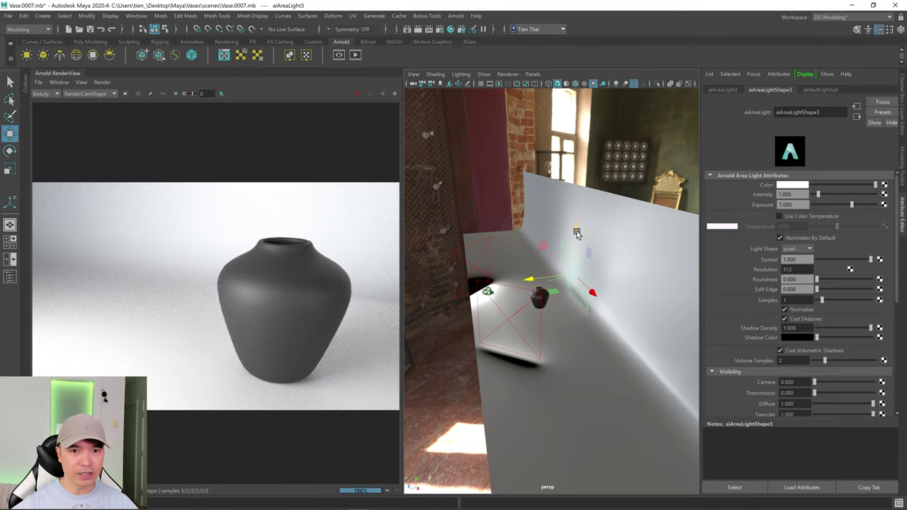
drag(575, 227, 575, 230)
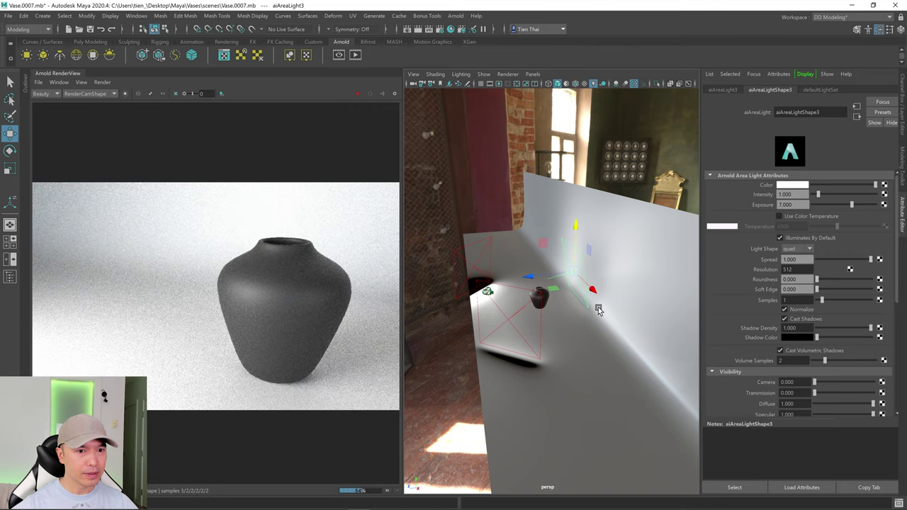
Widen the third area light slightly along its horizontal axis
alt+drag(582, 303, 619, 306)
key(r)
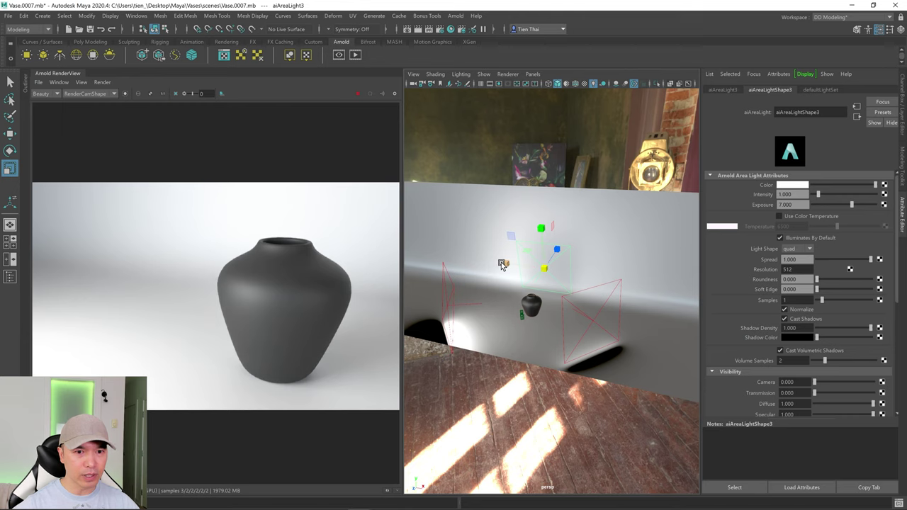
drag(498, 262, 489, 262)
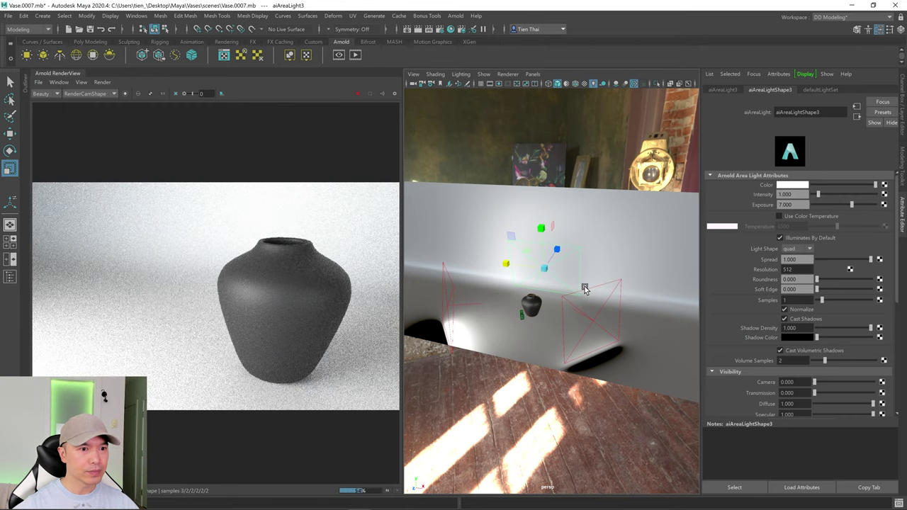
Lower the skydome light's exposure, trying 0.4 and settling on 0.35
alt+drag(585, 285, 553, 287)
key(w)
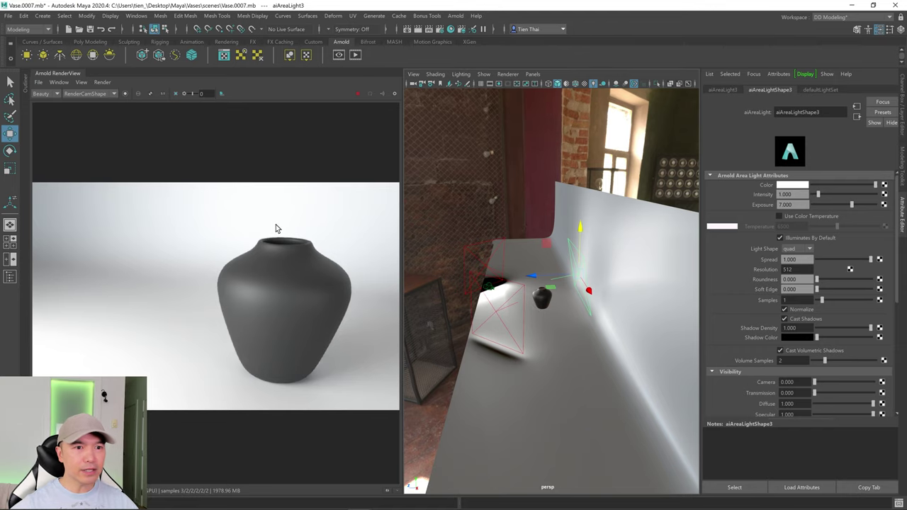
alt+drag(477, 284, 581, 268)
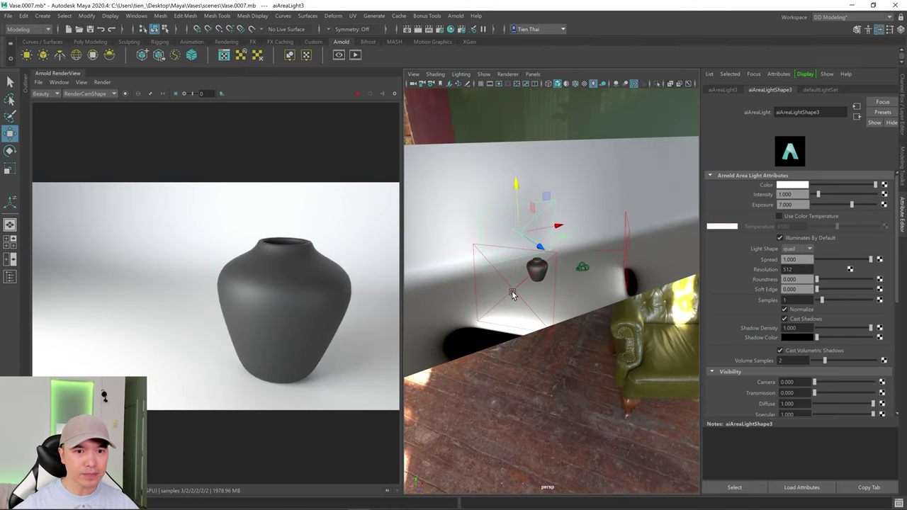
alt+drag(596, 250, 570, 241)
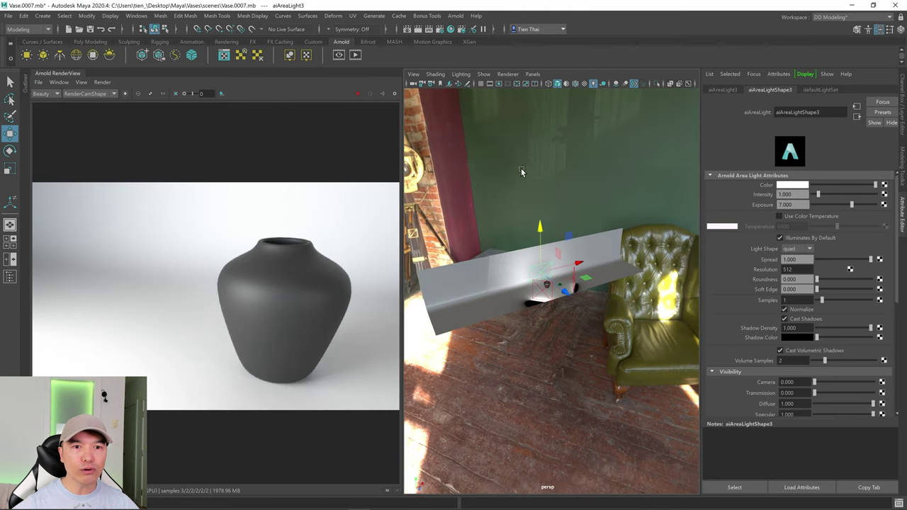
click(494, 201)
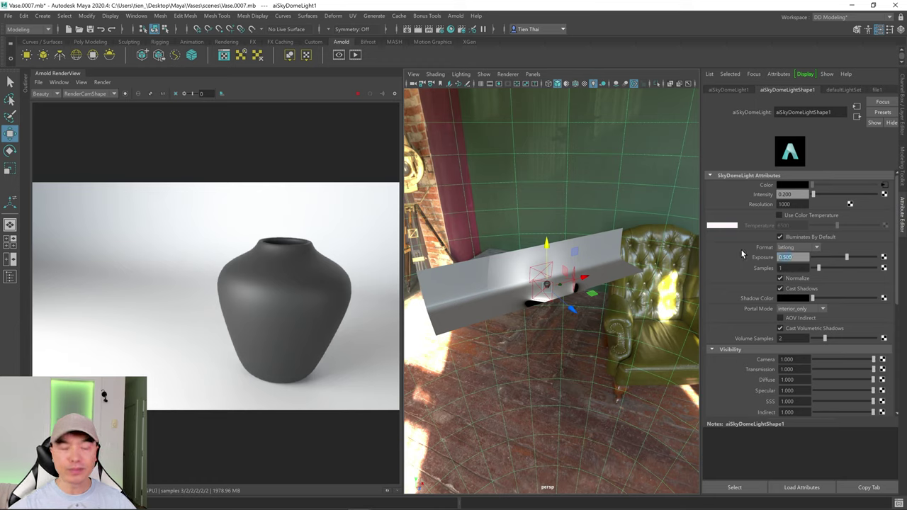
text(0.4)
key(Return)
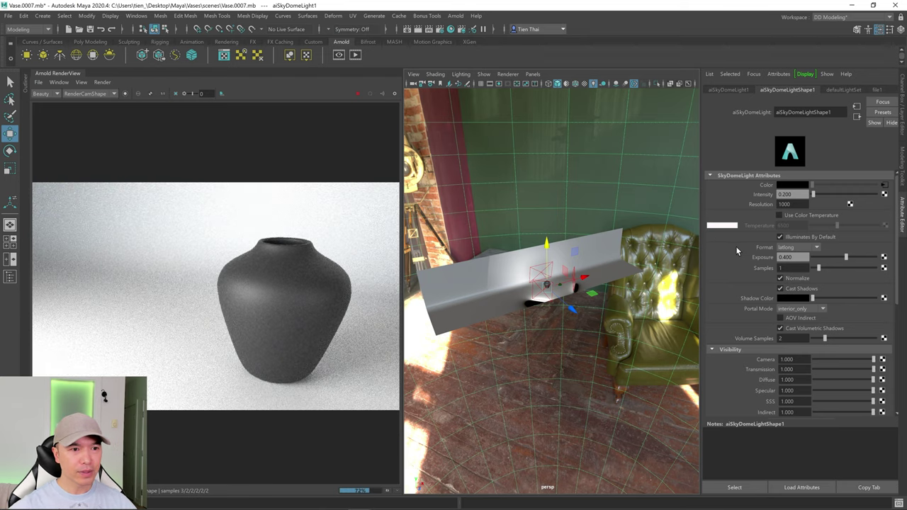
mouse_move(613, 258)
alt+mouse_down()
mouse_move(574, 257)
mouse_move(655, 265)
mouse_move(603, 263)
alt+mouse_up()
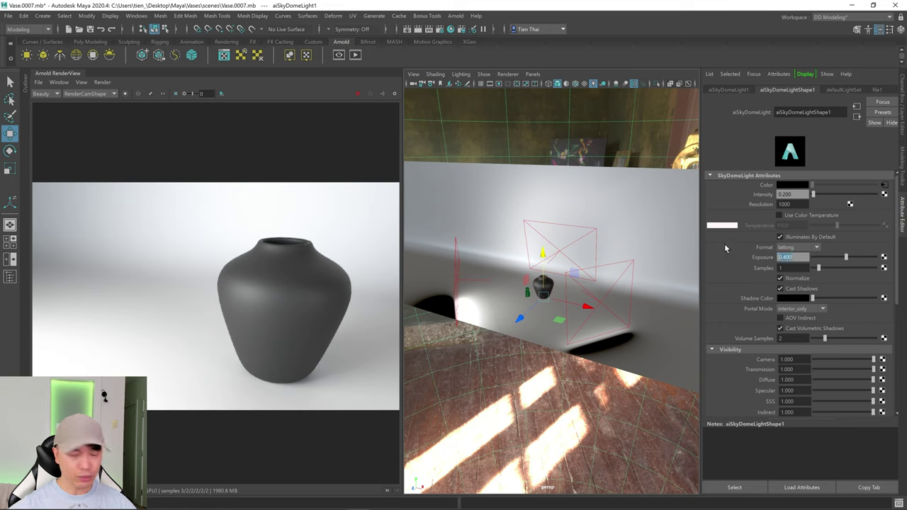
text(0.35)
key(Return)
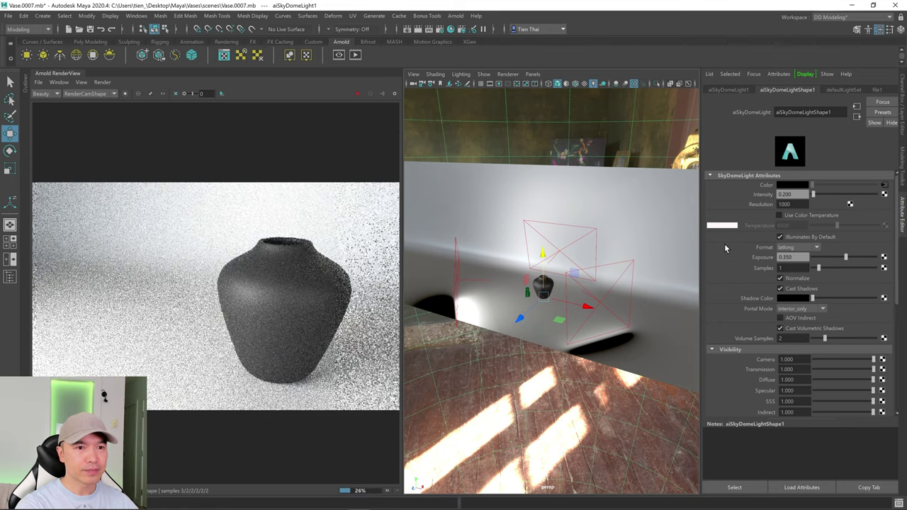
Enable color temperature on the first area light beside the vase and warm it to 4872
alt+drag(519, 292, 466, 297)
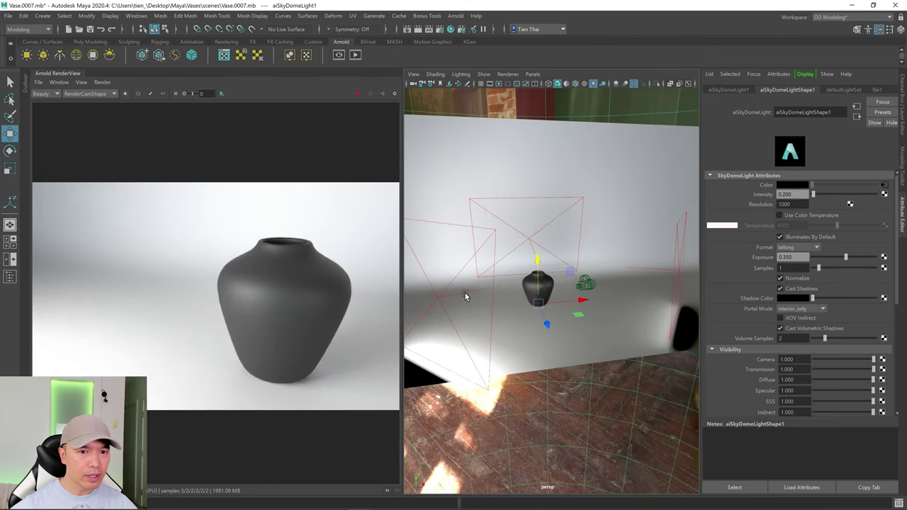
click(433, 298)
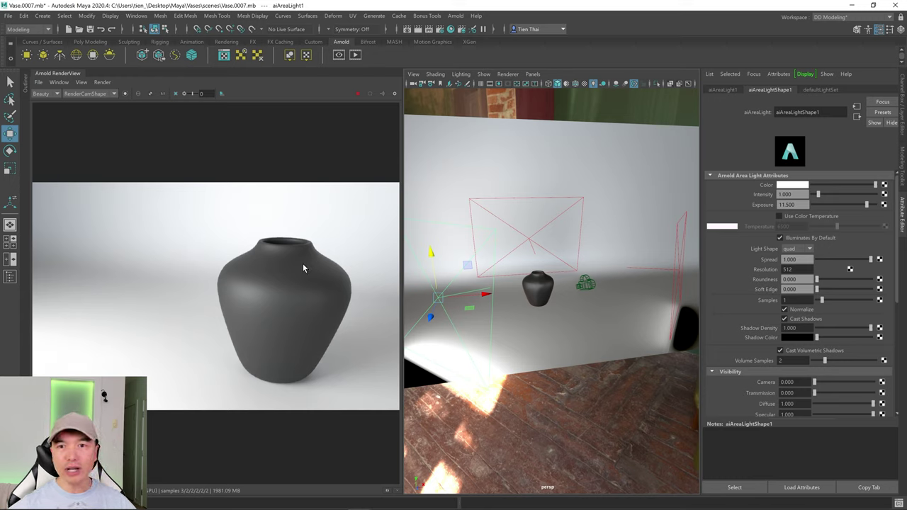
click(781, 217)
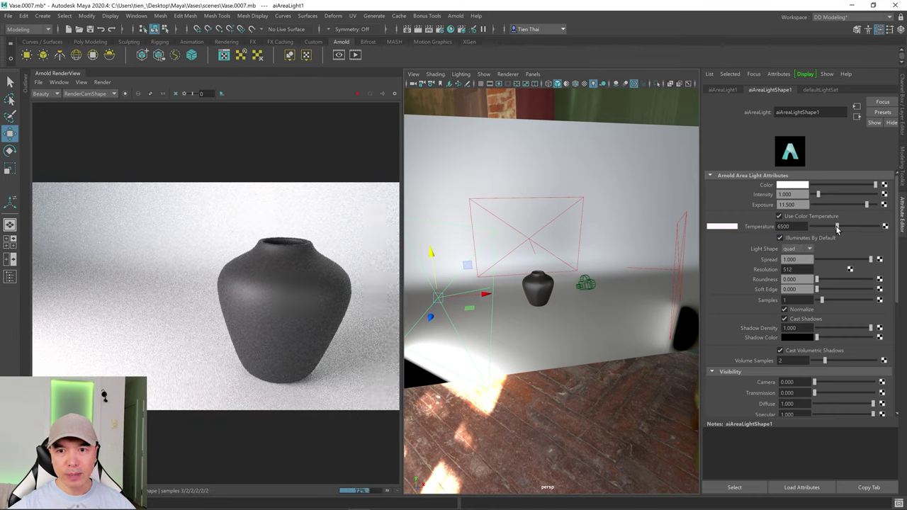
drag(837, 229, 827, 229)
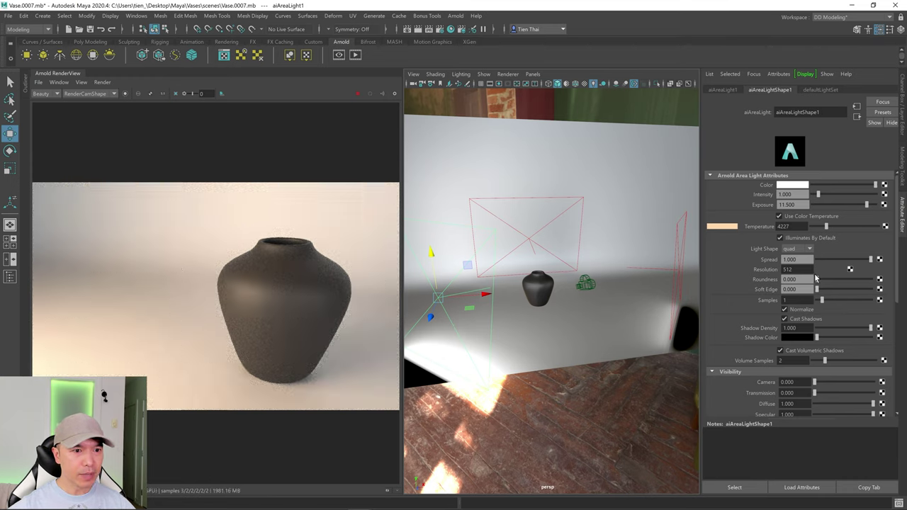
drag(831, 227, 830, 227)
Enable color temperature on the second area light and cool it to 12071
alt+drag(582, 337, 555, 339)
click(560, 324)
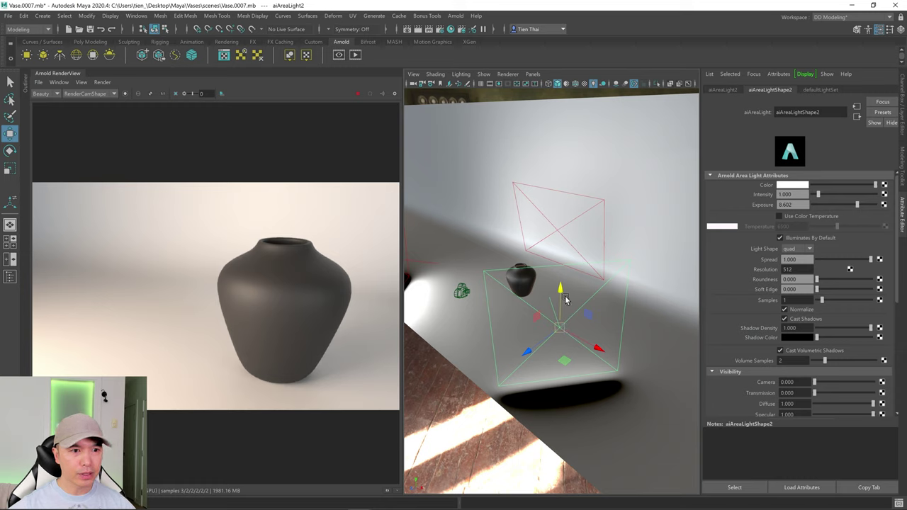
click(780, 215)
drag(839, 226, 864, 226)
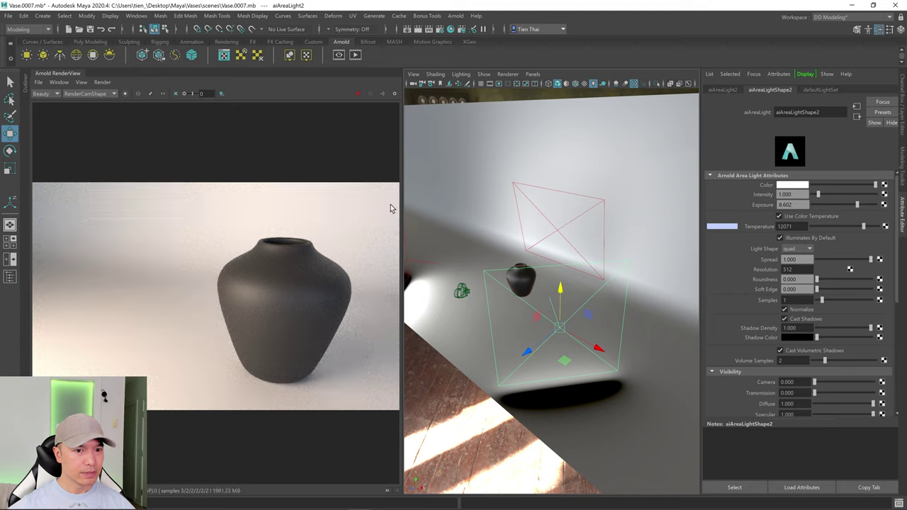
Select the first area light again and turn off its color temperature
mouse_move(581, 323)
alt+mouse_down()
mouse_move(587, 314)
mouse_move(556, 319)
mouse_move(592, 313)
alt+mouse_up()
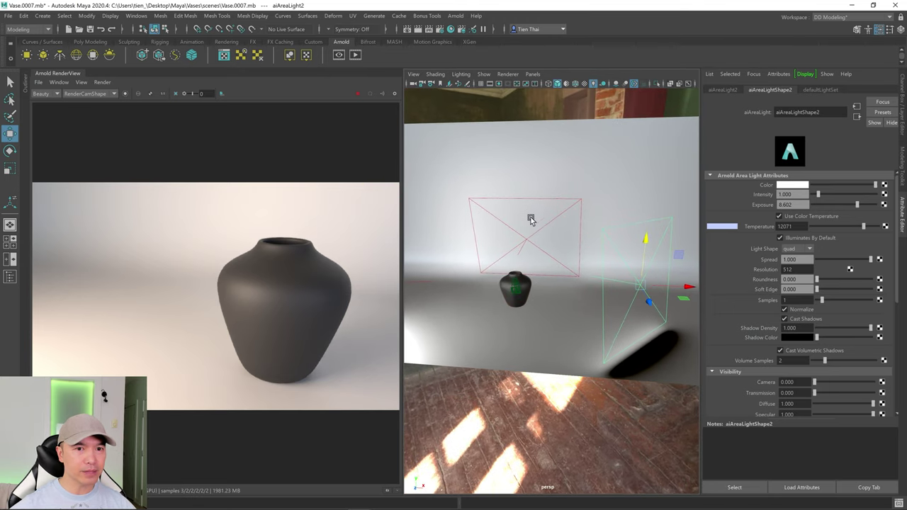
click(532, 241)
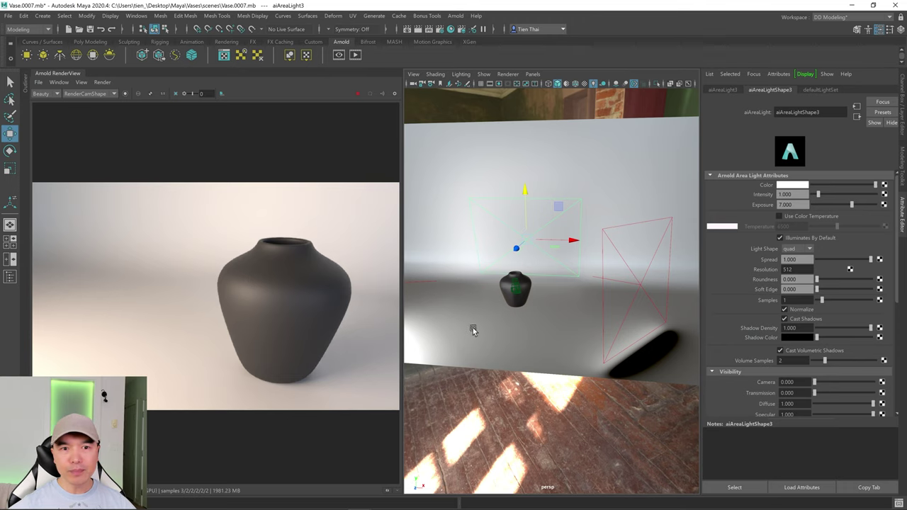
alt+drag(474, 330, 560, 343)
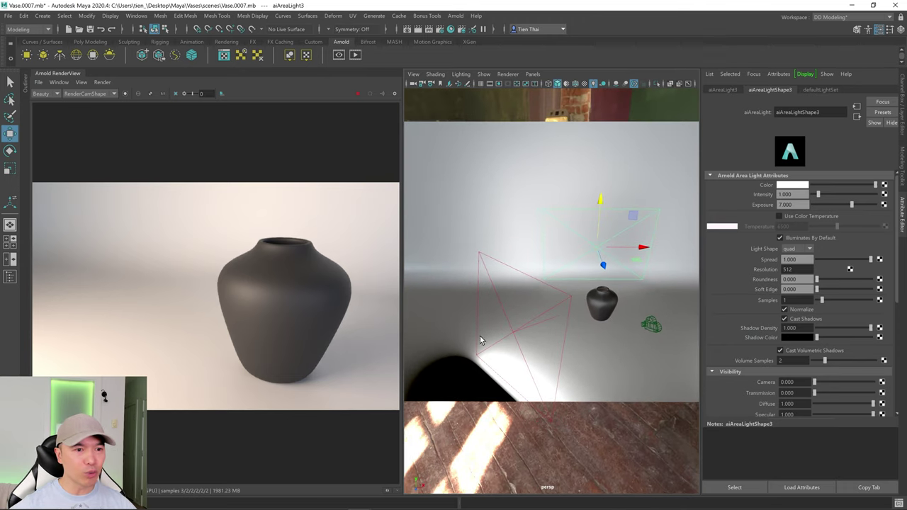
click(516, 336)
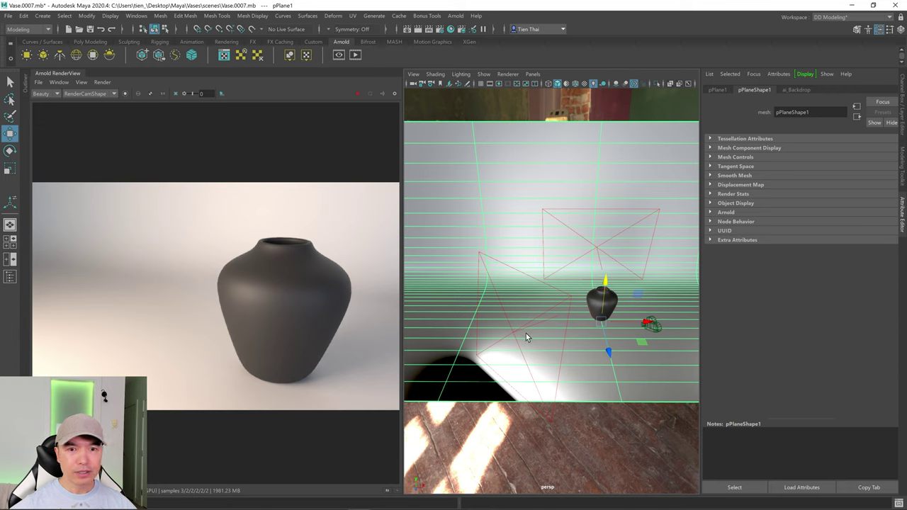
click(515, 338)
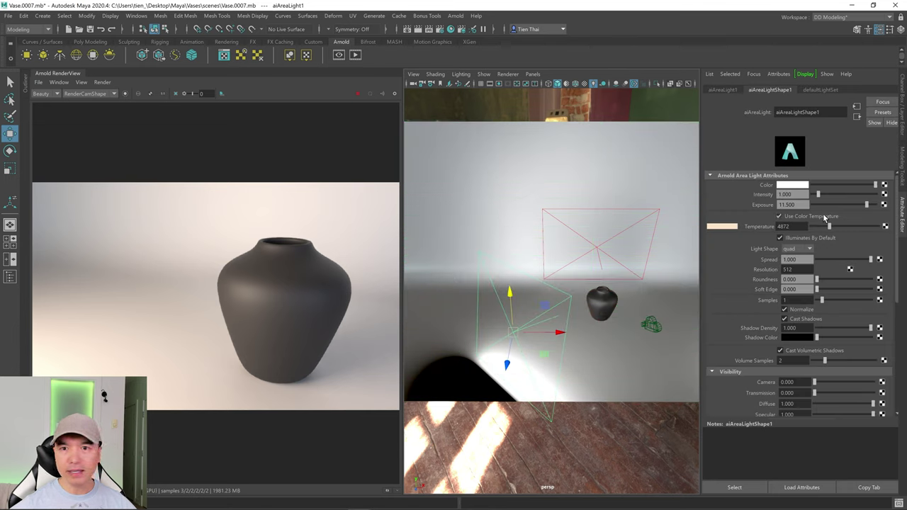
click(780, 217)
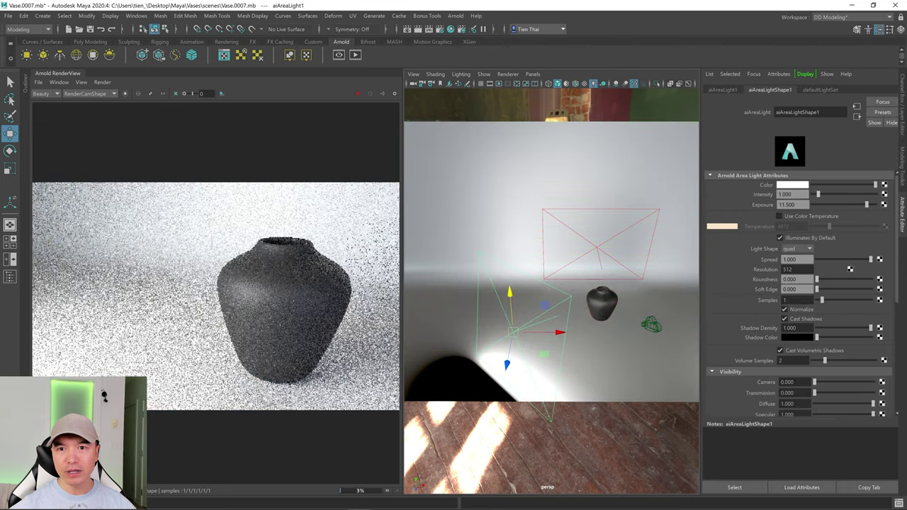
Tint the first area light's color pale yellow, with hue 47.483, saturation 0.636 and value 1
click(792, 185)
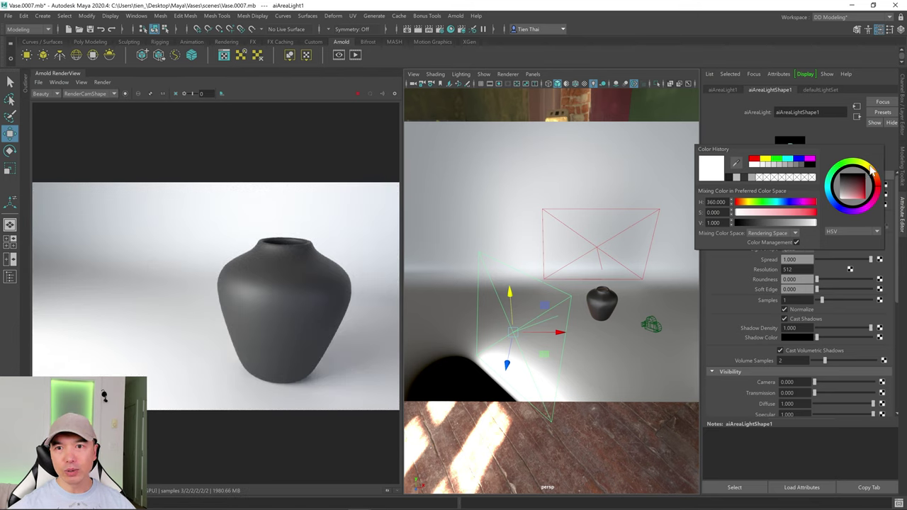
drag(872, 170, 871, 169)
click(862, 204)
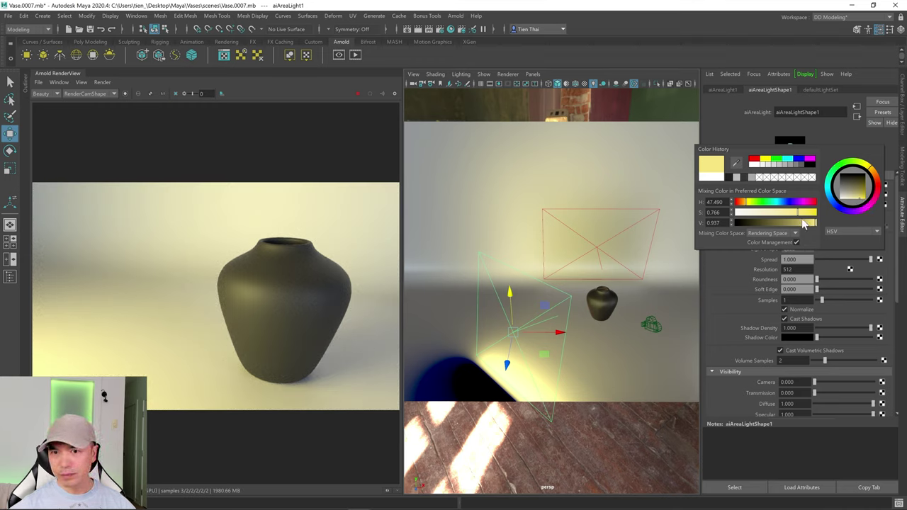
click(859, 206)
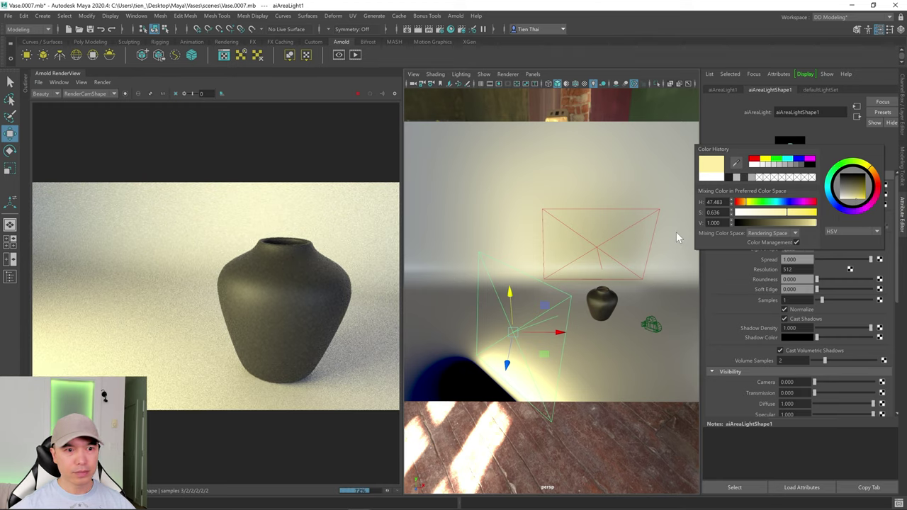
scroll(567, 315, up, 2)
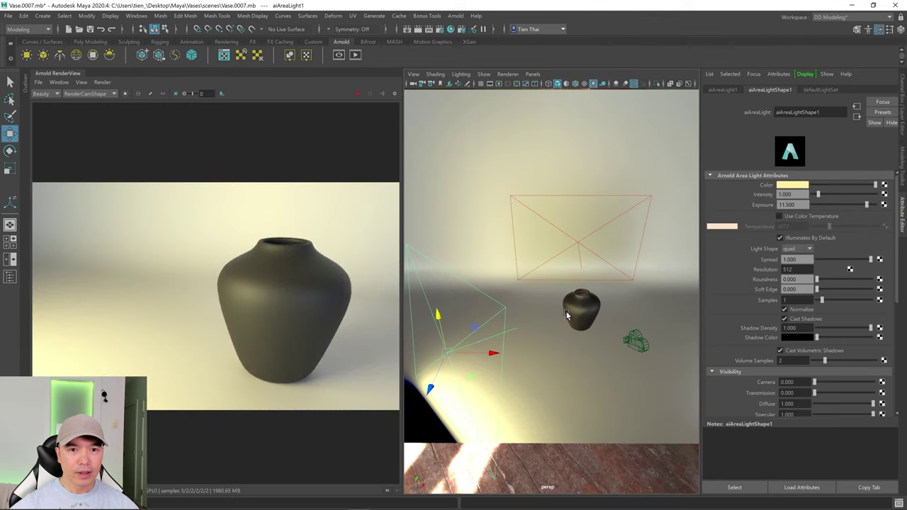
Review the render settings, including the system options and the available image size presets, without changing them
click(904, 212)
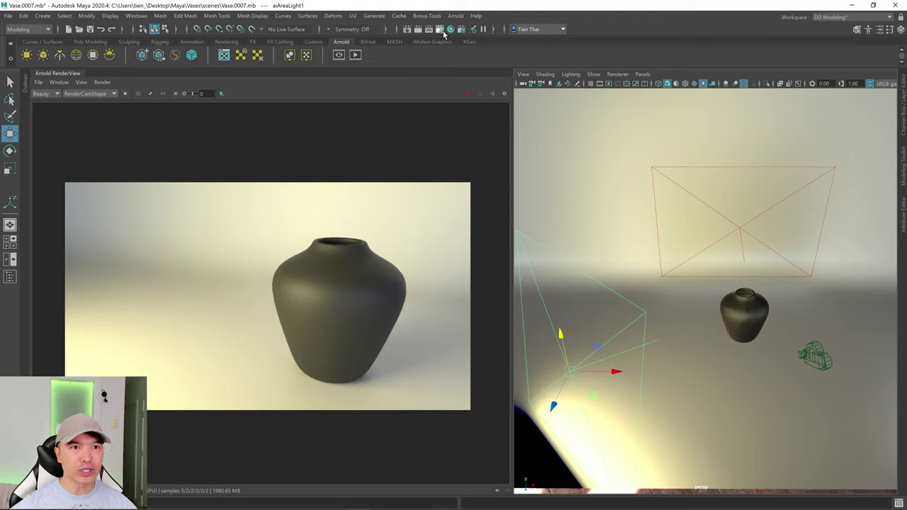
click(439, 30)
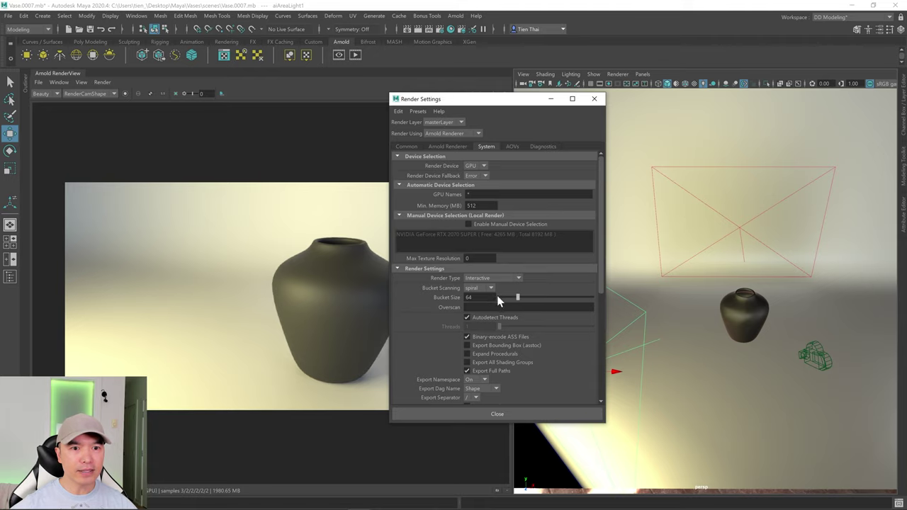
scroll(500, 303, down, 5)
scroll(491, 324, up, 3)
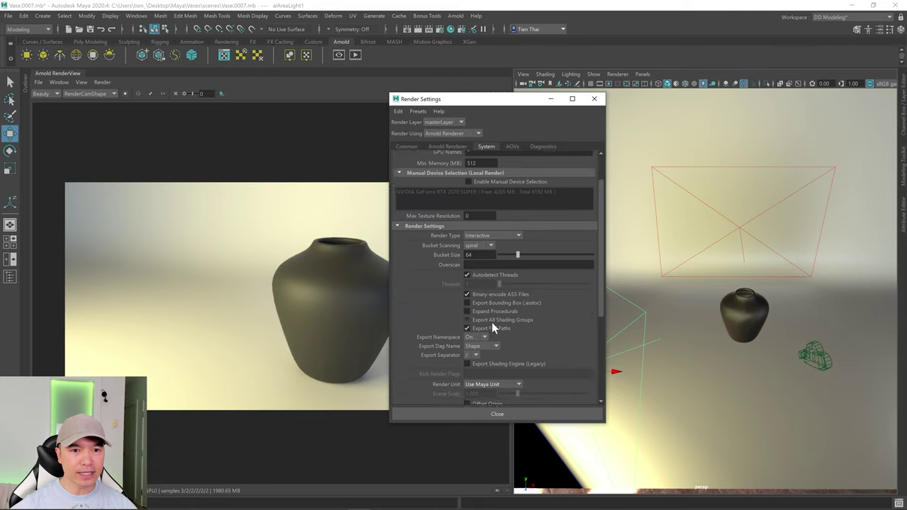
scroll(492, 322, up, 4)
scroll(504, 251, down, 6)
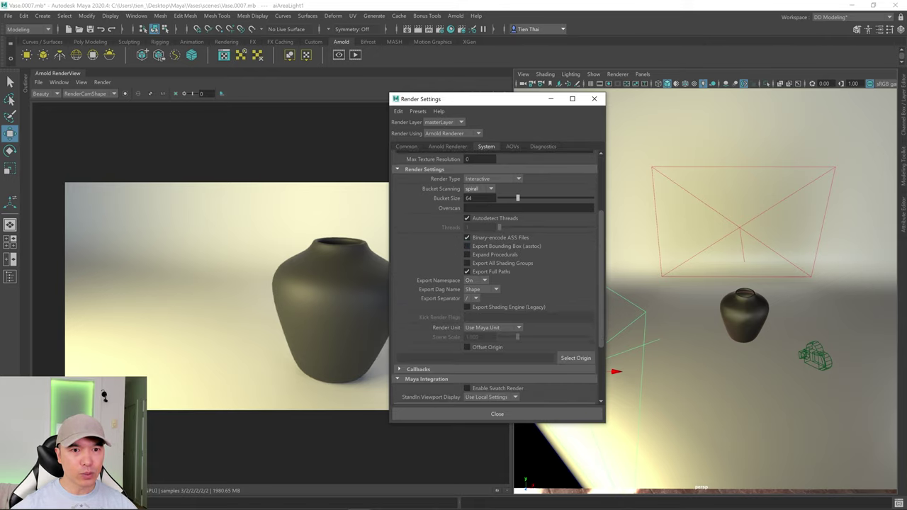
click(406, 146)
scroll(500, 295, down, 2)
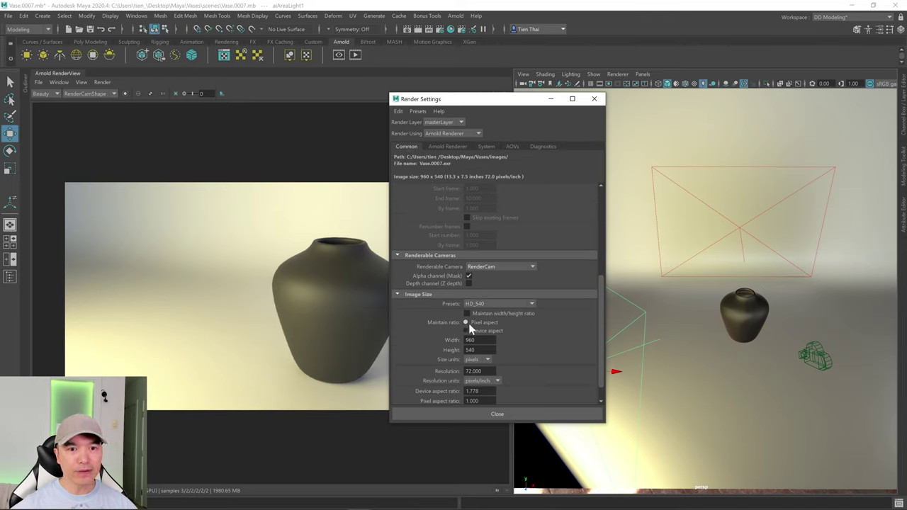
click(531, 305)
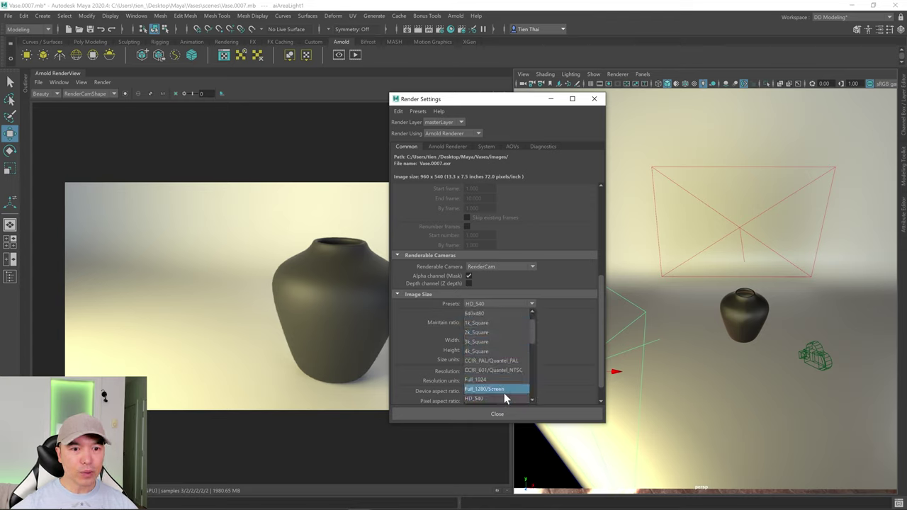
click(595, 101)
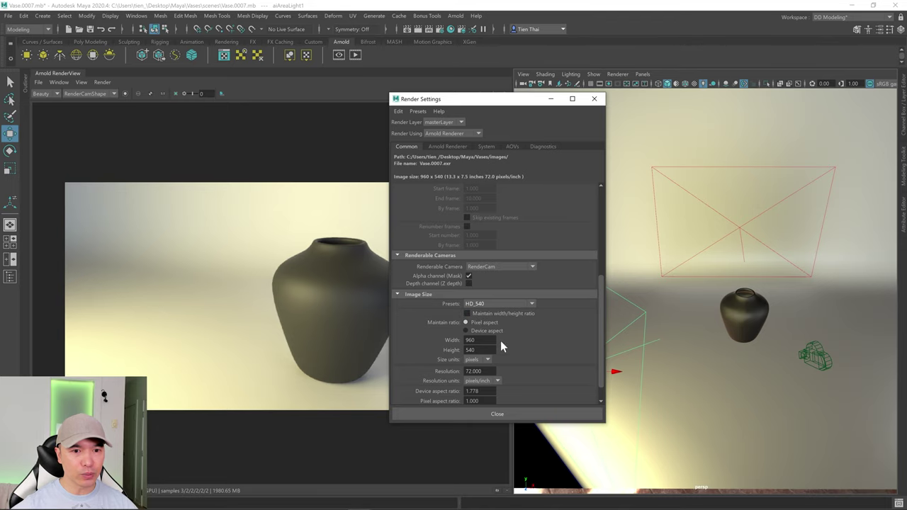
click(594, 100)
alt+drag(636, 331, 699, 330)
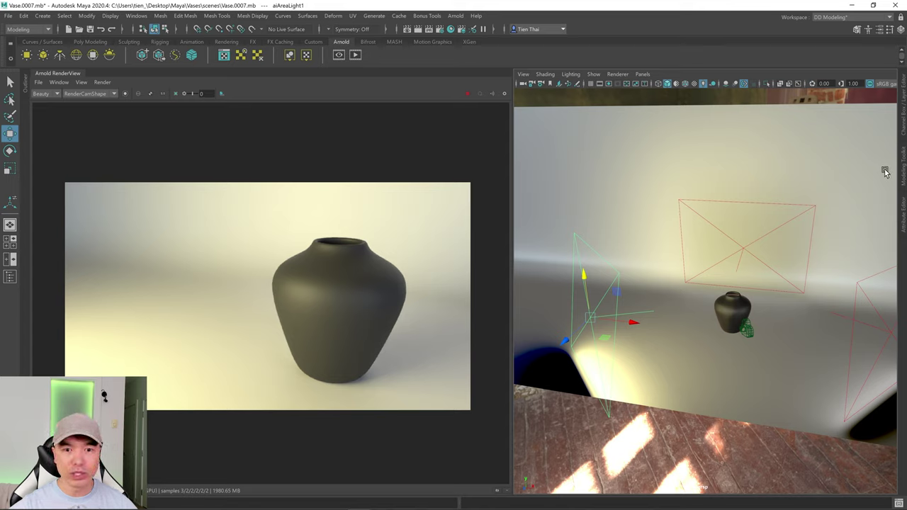
Set the image size preset to HD_1080 in the render settings and close the dialog
click(906, 233)
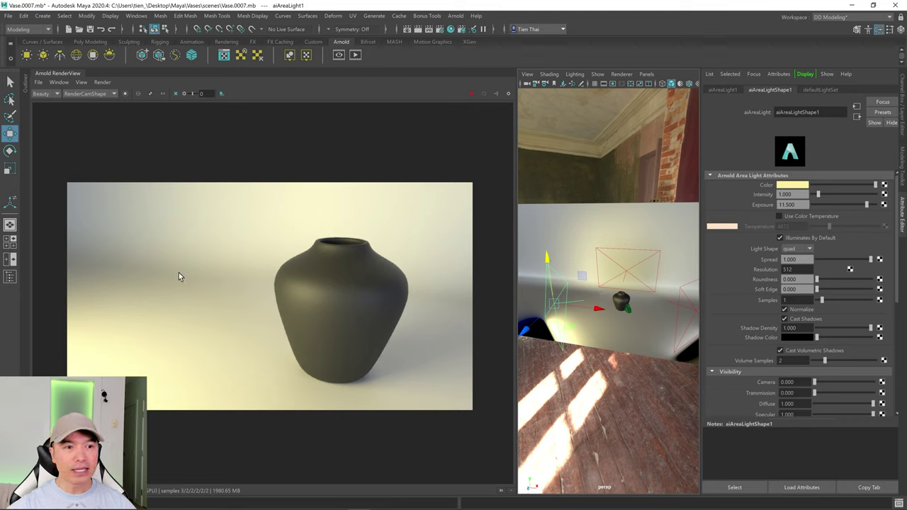
click(439, 30)
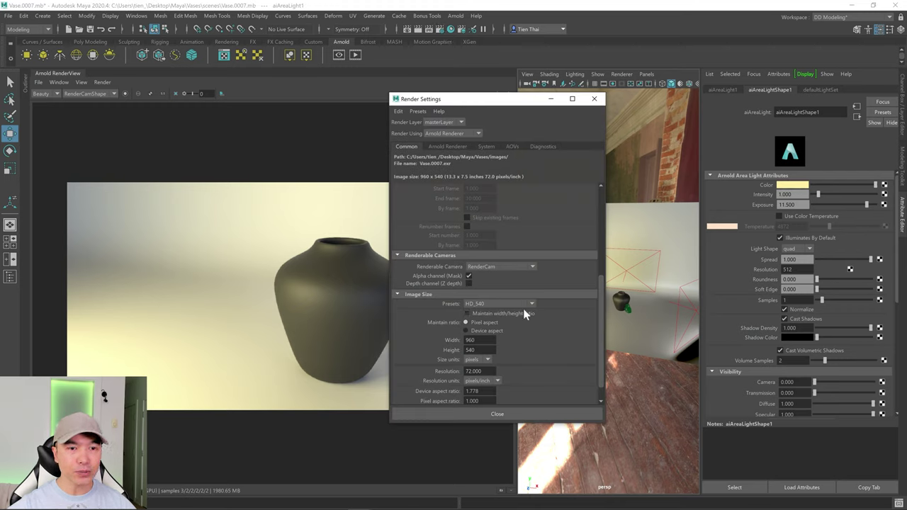
scroll(521, 304, down, 1)
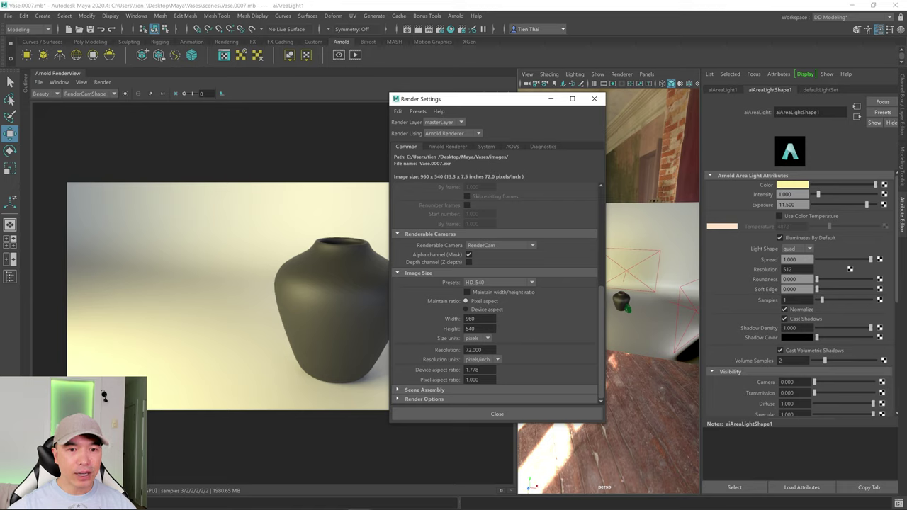
click(531, 282)
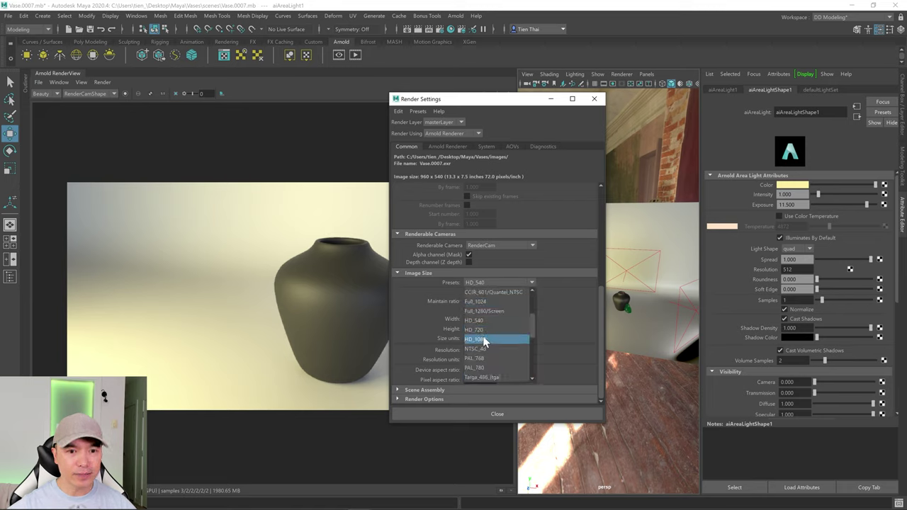
click(481, 339)
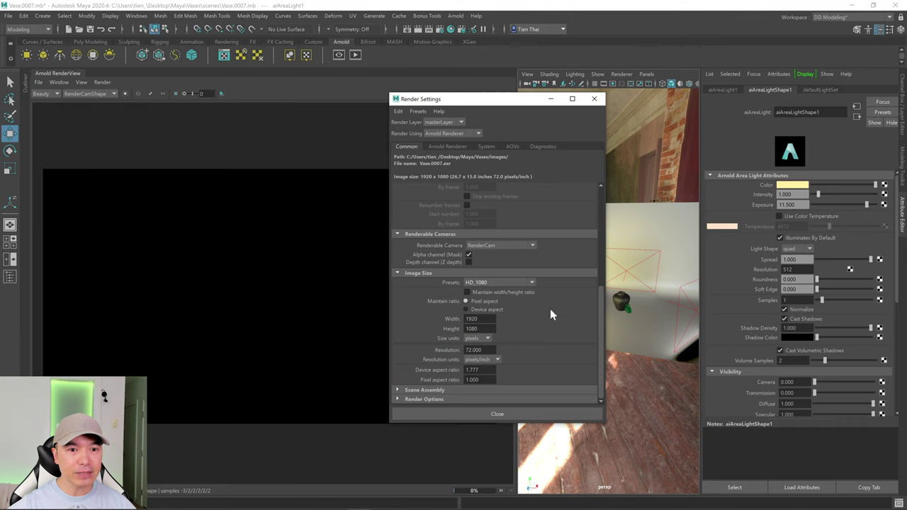
click(594, 99)
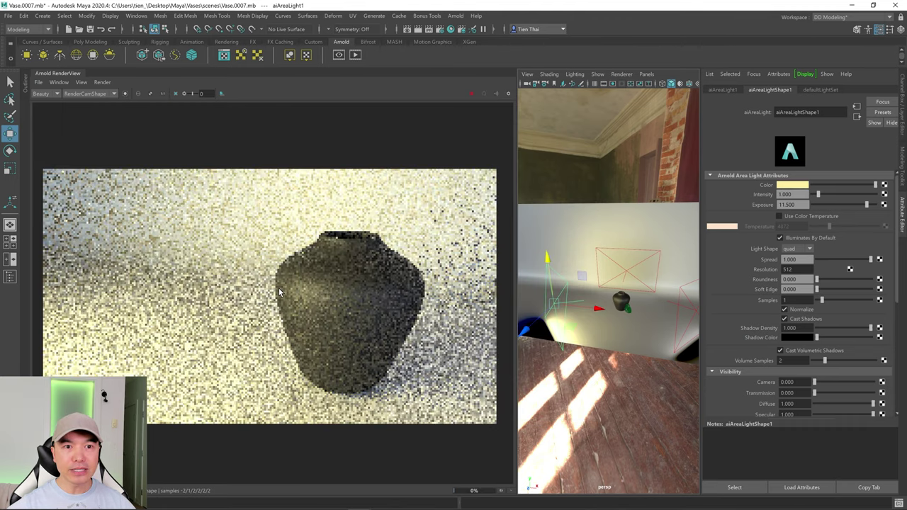
Select the first area light, which has the yellow tint, and set its samples to 4
click(303, 232)
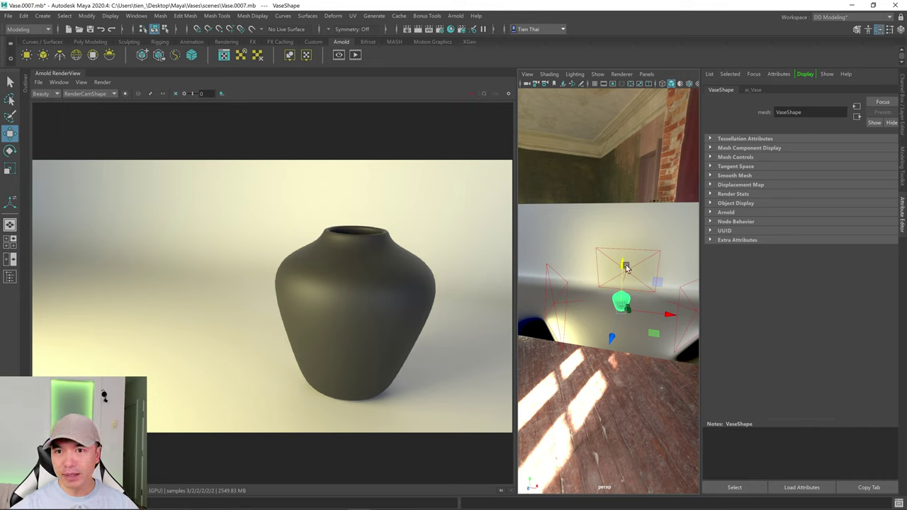
click(551, 300)
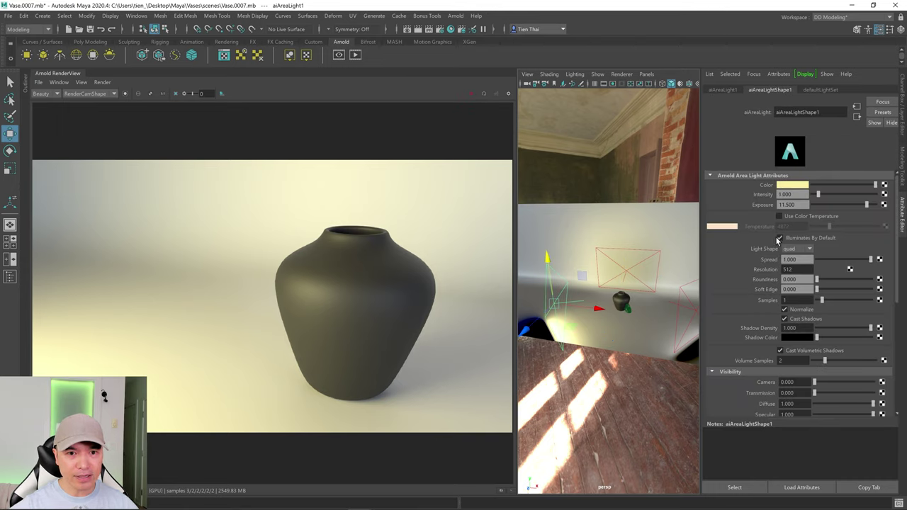
click(786, 300)
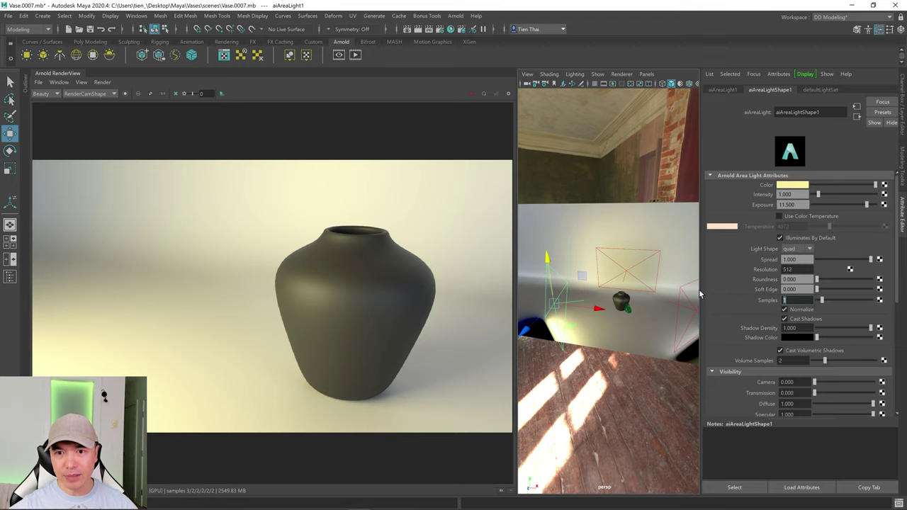
text(4)
key(Return)
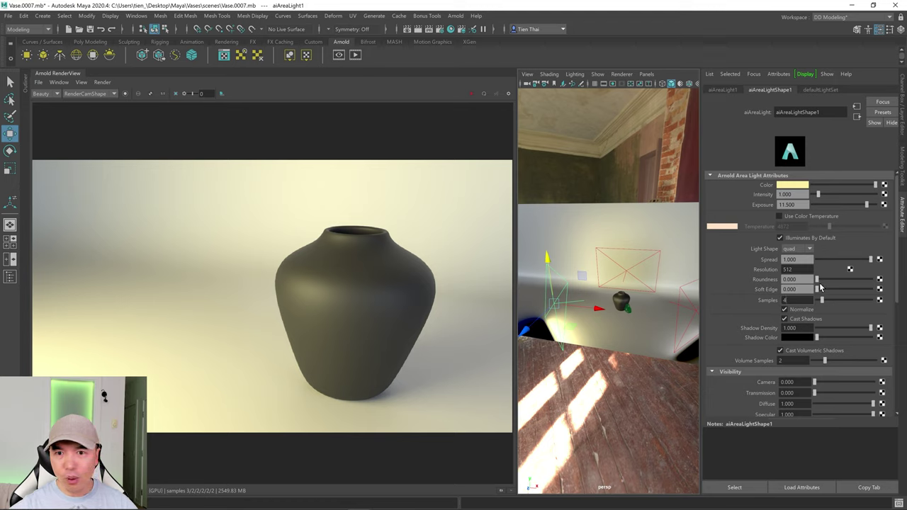
Set the samples to 4 on the third area light behind the vase and on the second area light
click(631, 276)
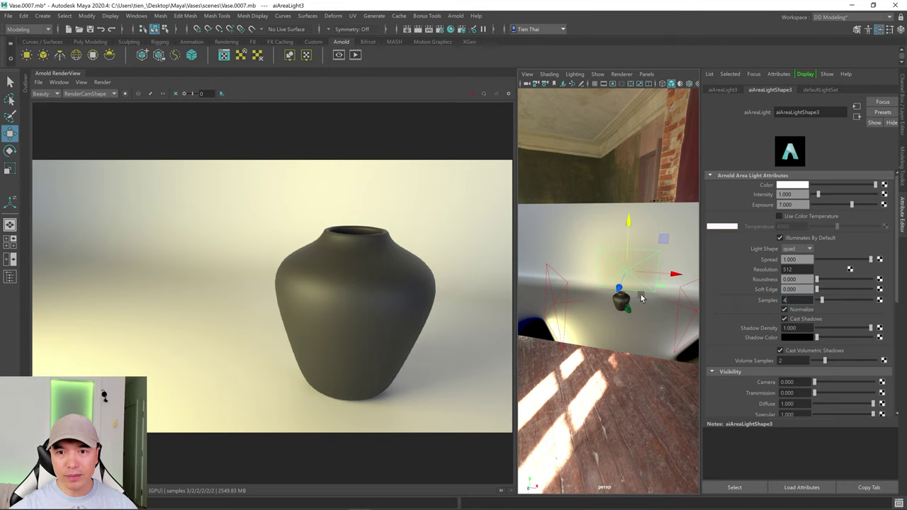
scroll(642, 296, up, 3)
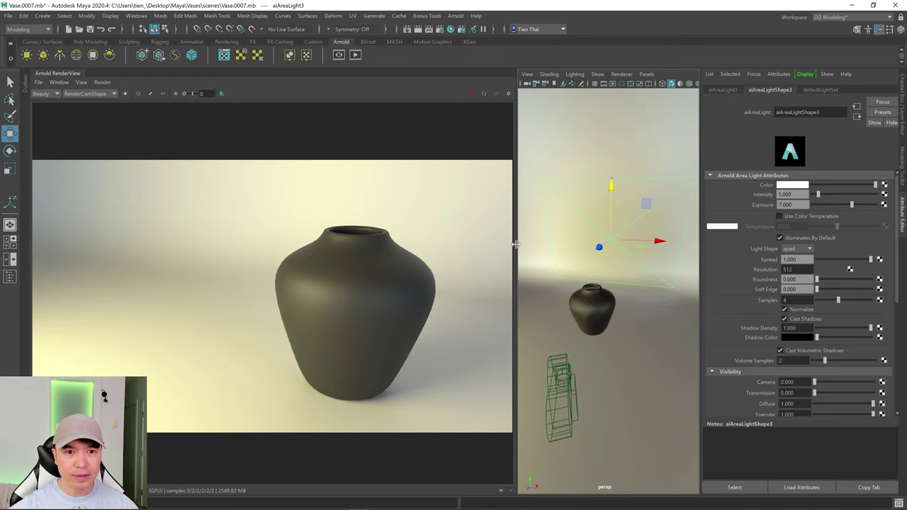
drag(516, 249, 367, 250)
alt+drag(624, 284, 516, 375)
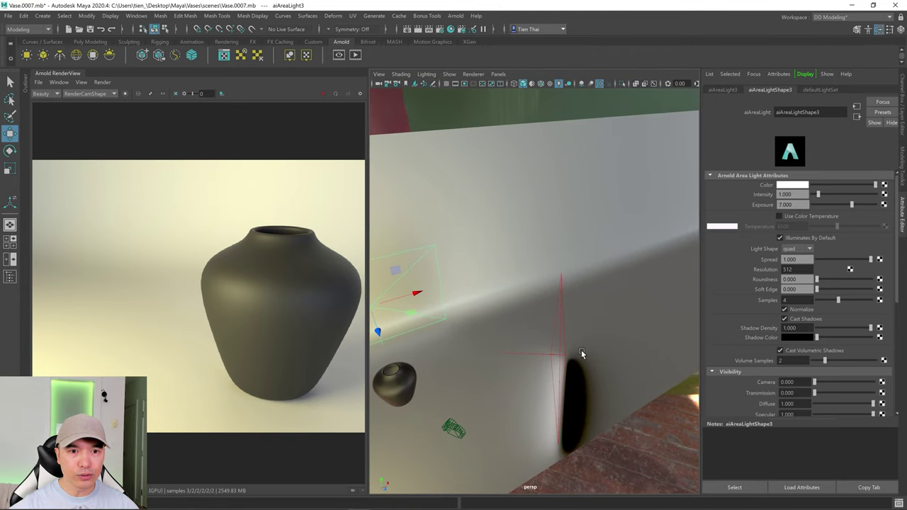
click(653, 321)
click(561, 350)
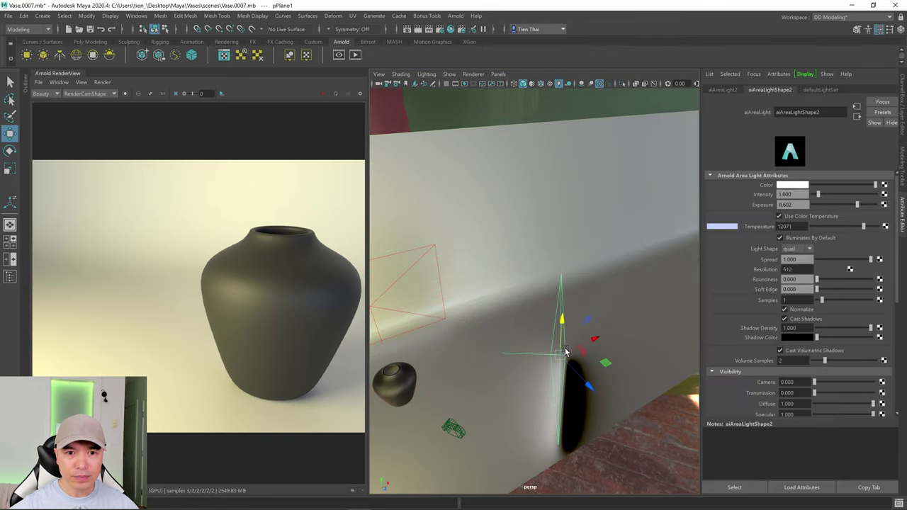
double_click(785, 300)
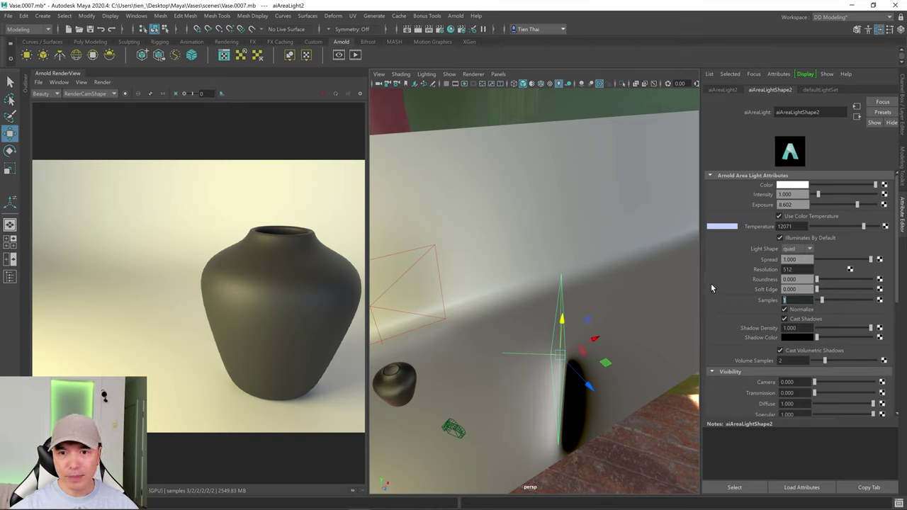
text(4)
key(Return)
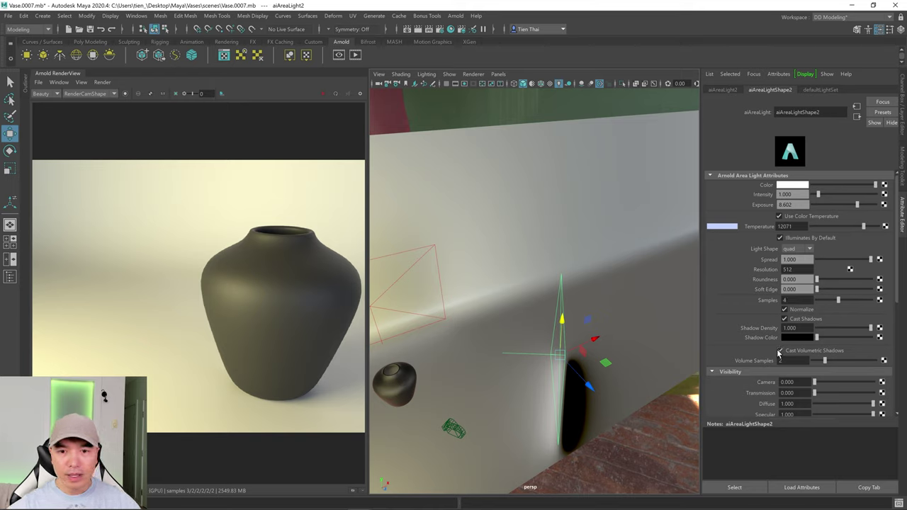
Hide the light attributes and refresh the Arnold render with the new light samples
alt+drag(536, 408, 489, 397)
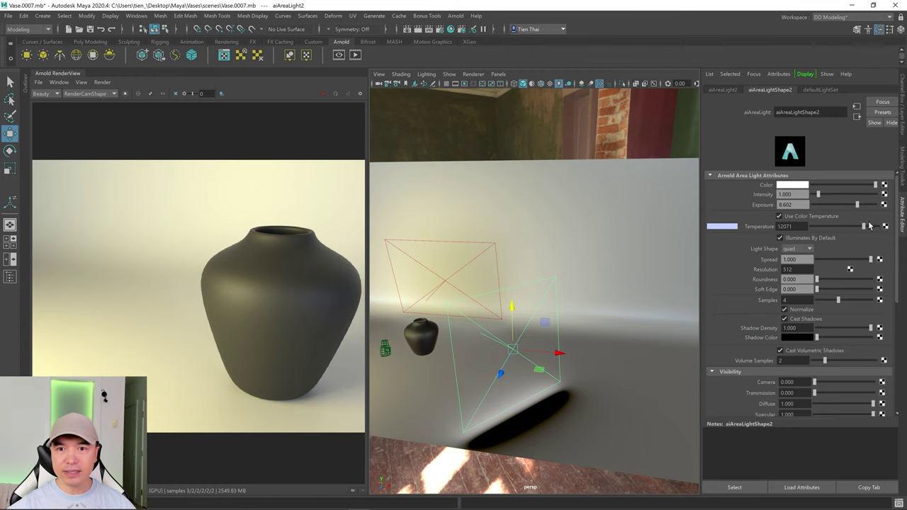
alt+drag(628, 248, 603, 236)
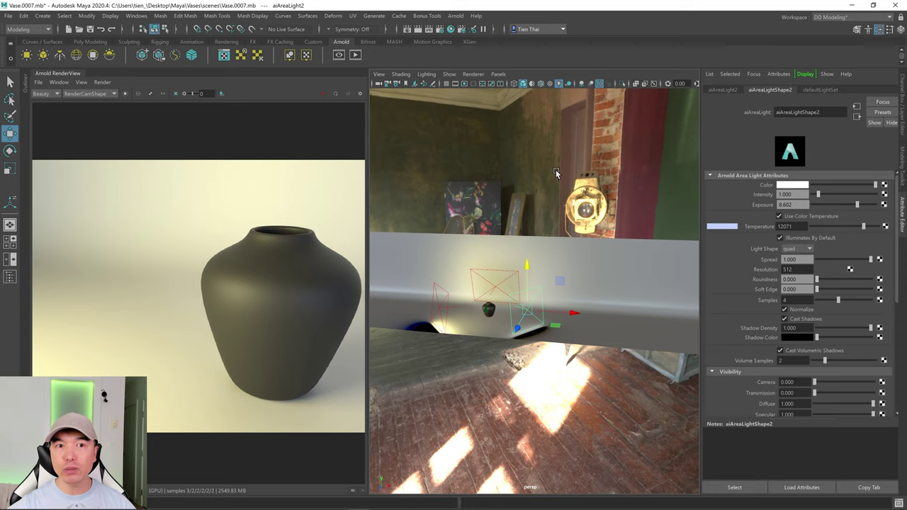
click(903, 224)
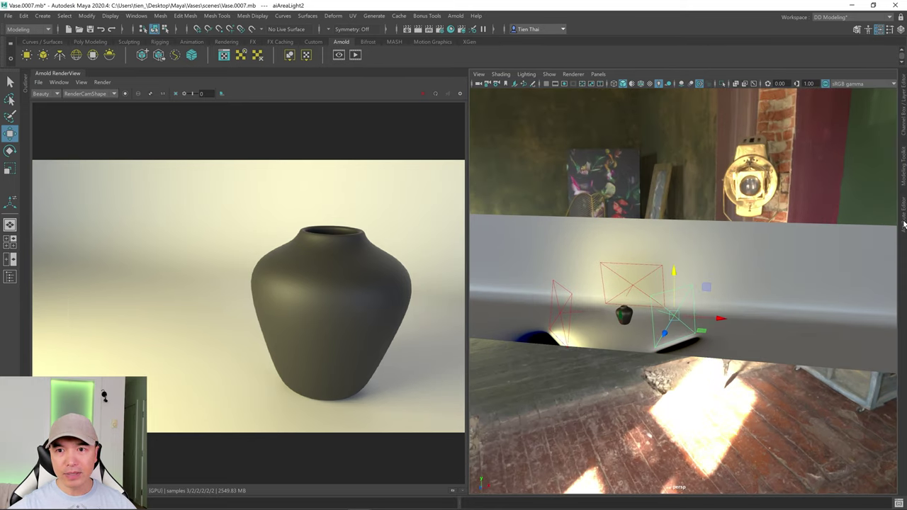
click(424, 95)
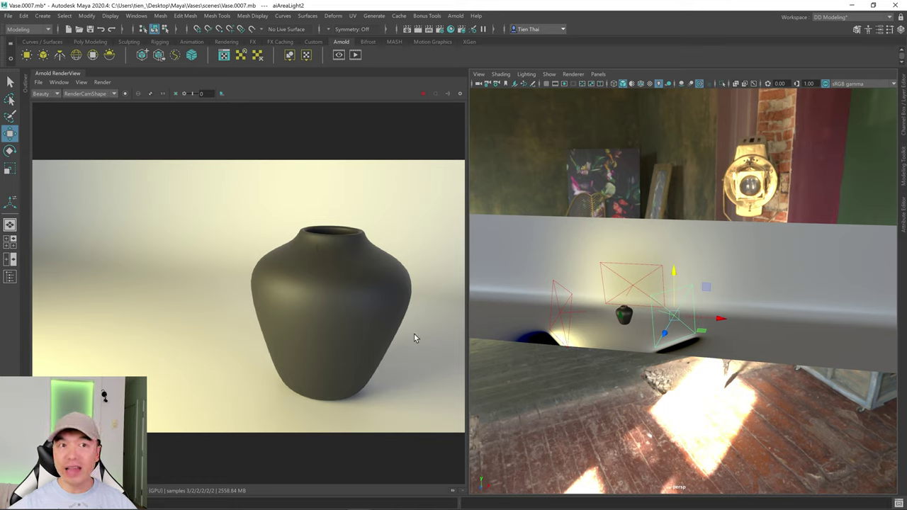
Set the Camera (AA) samples to 4 in the render settings and look over the ray depth options
click(440, 29)
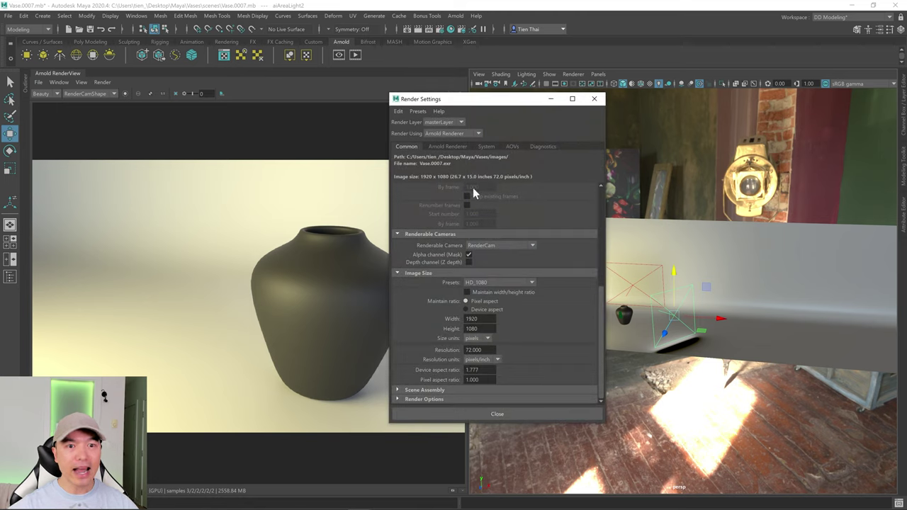
click(458, 145)
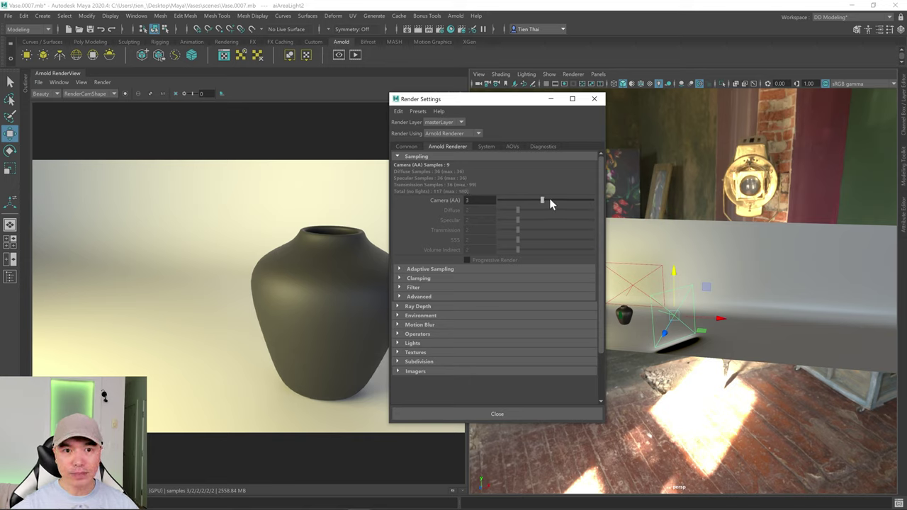
drag(545, 201, 549, 201)
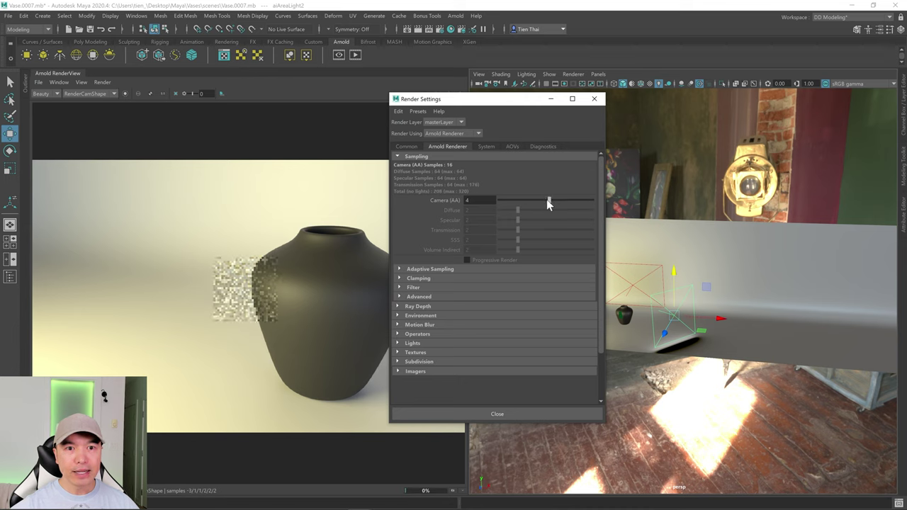
click(419, 307)
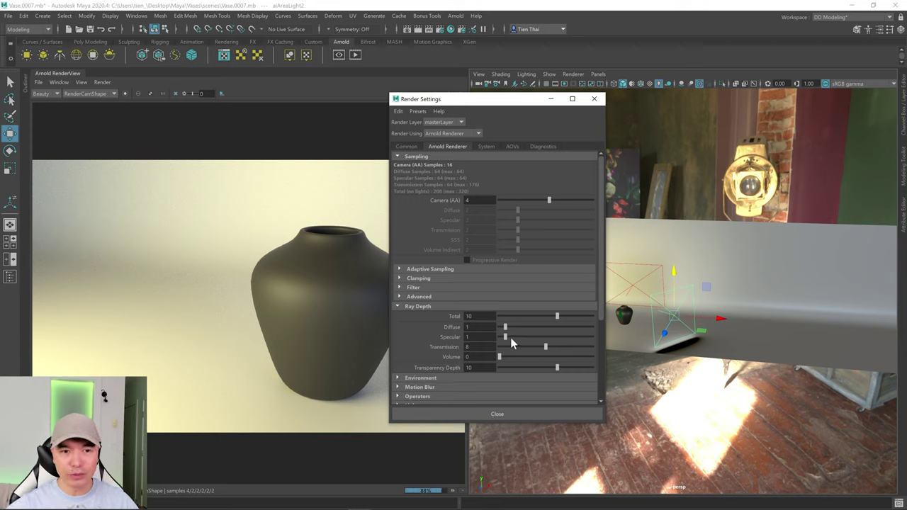
click(476, 327)
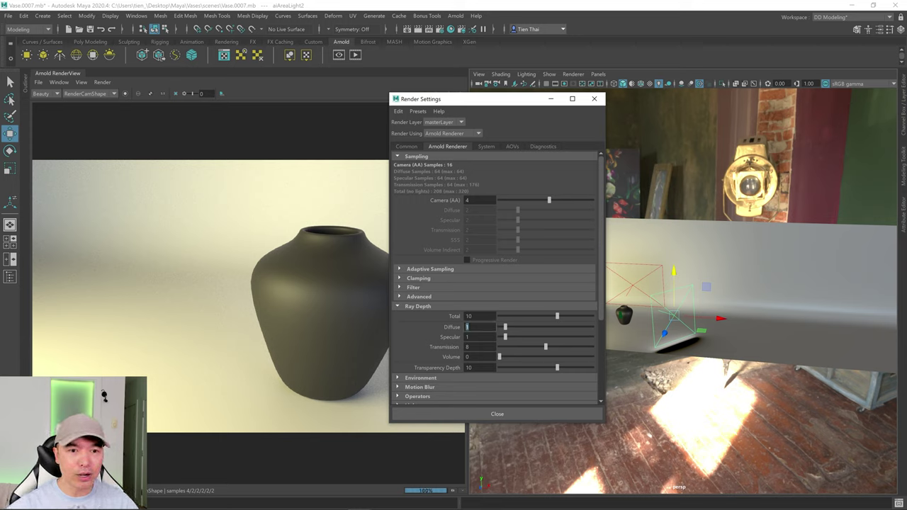
click(498, 415)
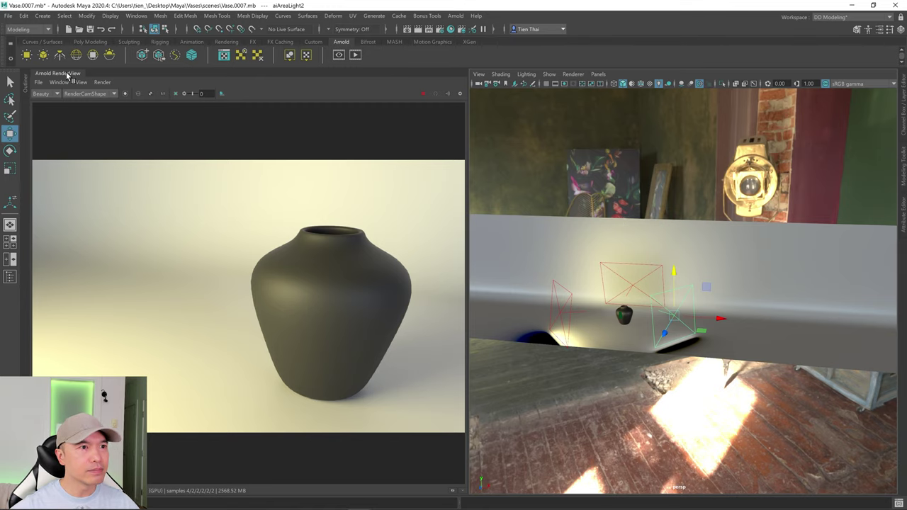
Undock the Arnold RenderView, maximize it and fit the rendered vase image to the window
drag(67, 76, 369, 65)
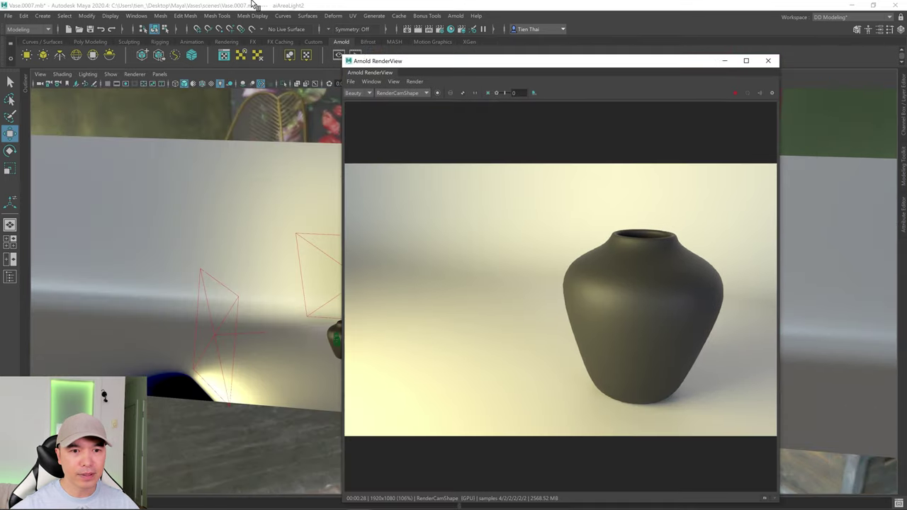
click(746, 61)
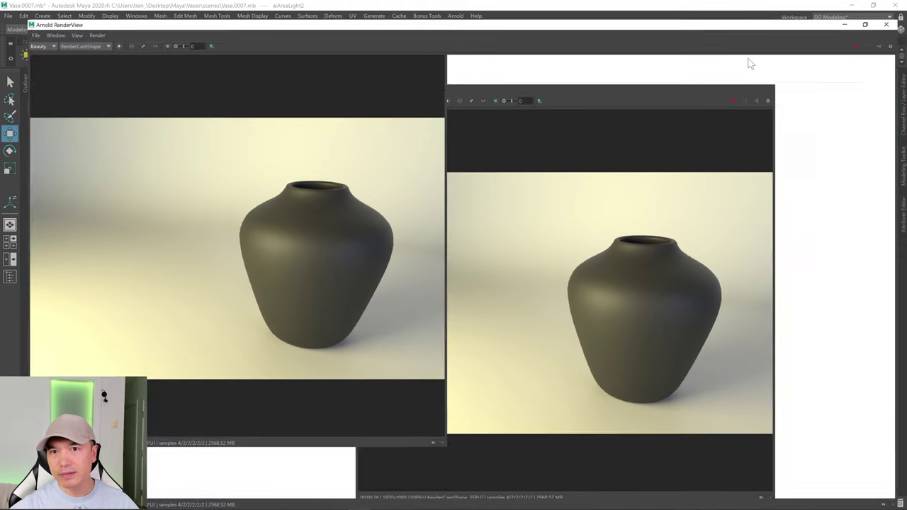
key(f)
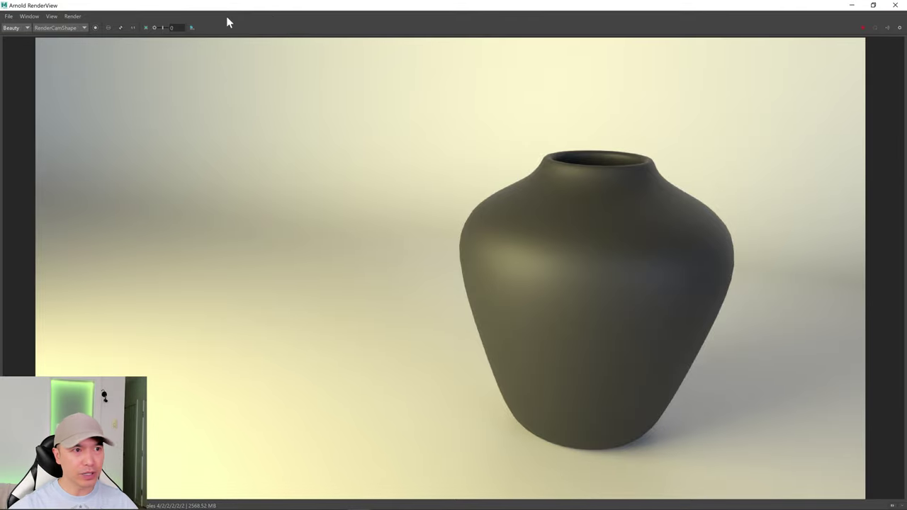
Restore the Arnold RenderView to a smaller floating window over the viewport and refit the image
click(874, 5)
drag(496, 69, 206, 49)
key(f)
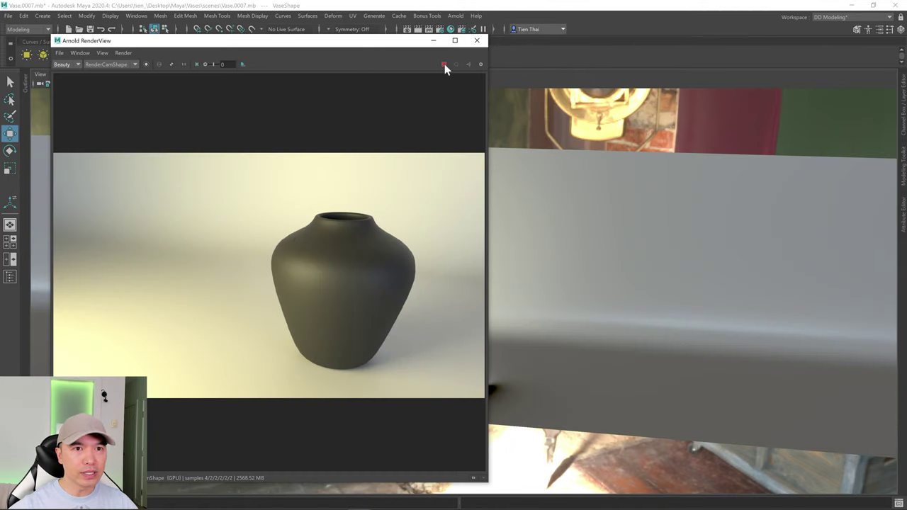
Place the common render settings beside the Arnold RenderView to check the image size, and open the width for editing
click(440, 29)
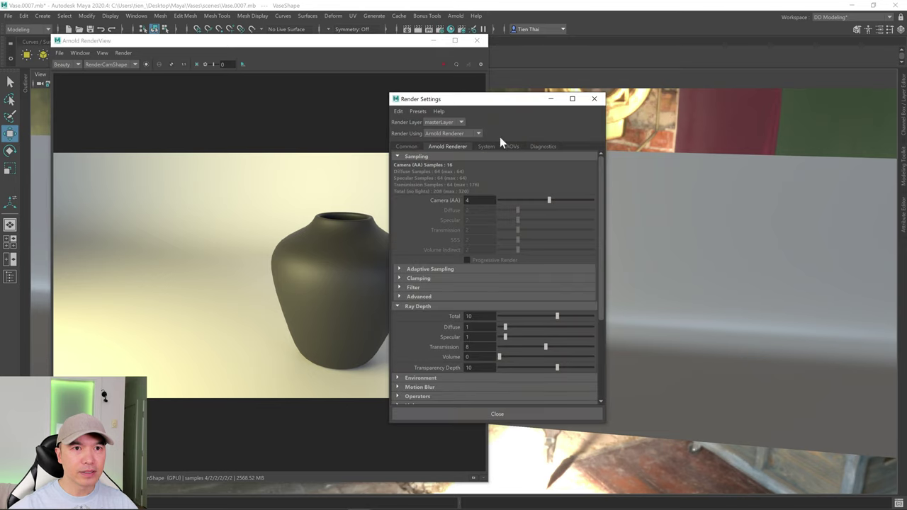
click(407, 146)
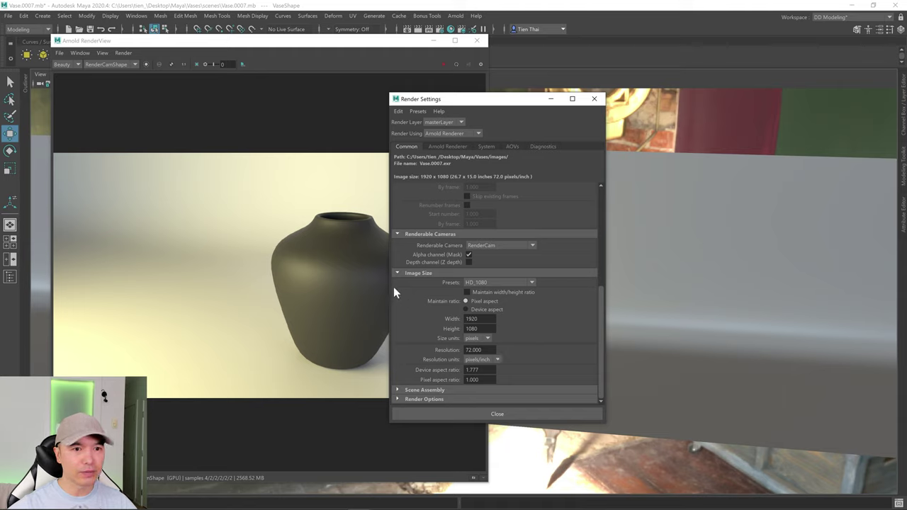
drag(472, 99, 629, 86)
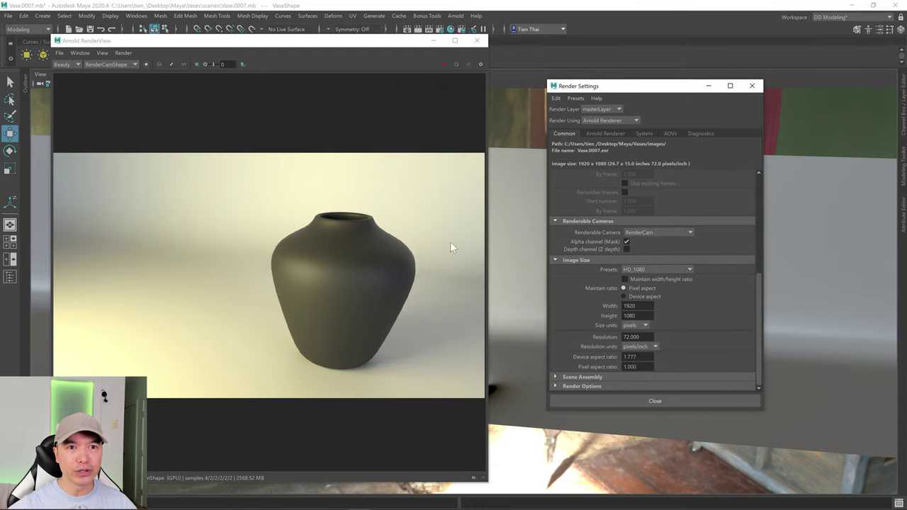
click(475, 480)
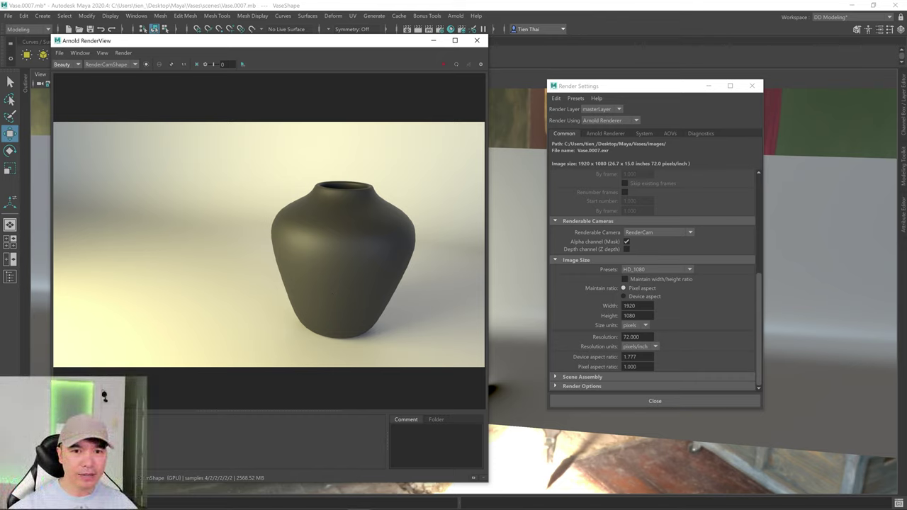
click(574, 297)
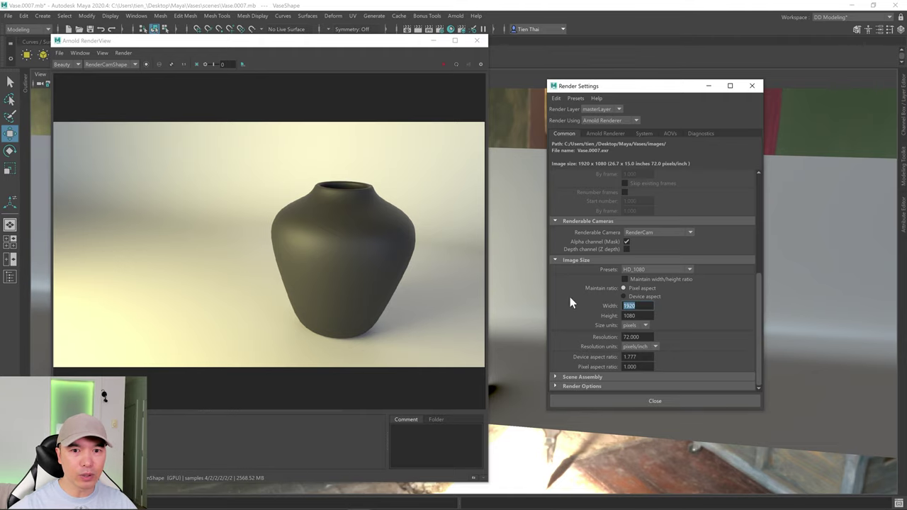
Set the render image size to 3840 by 2160 pixels and close the render settings
text(3840)
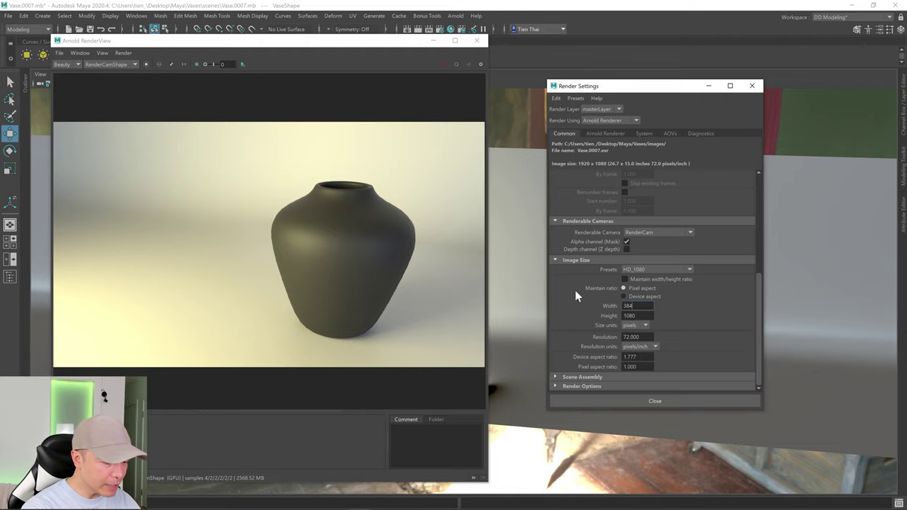
key(Tab)
text(21)
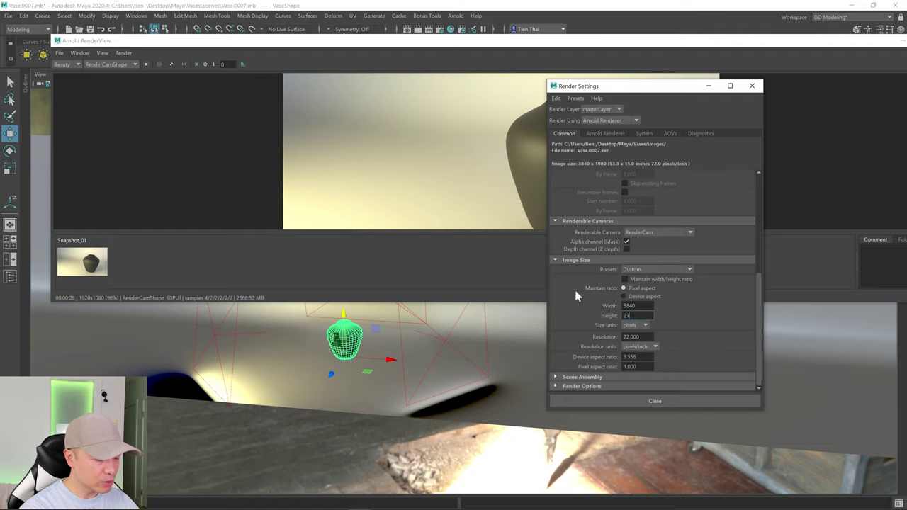
text(60)
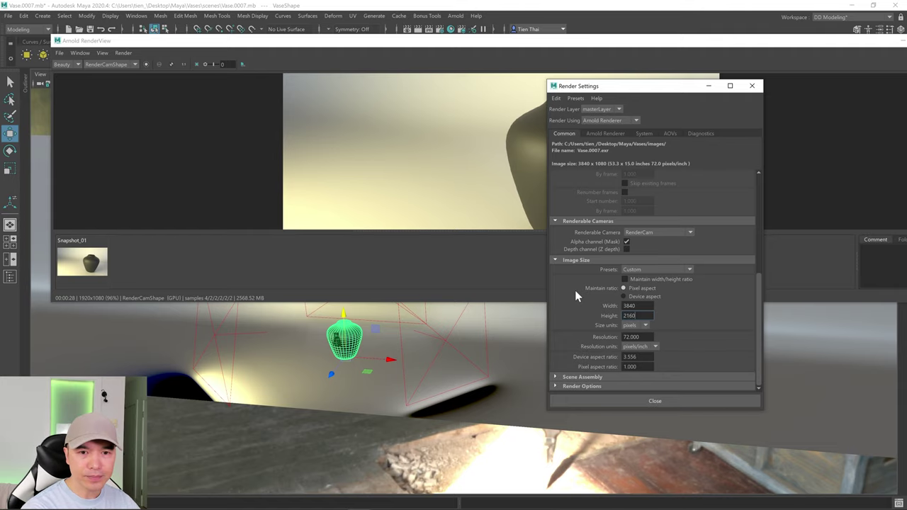
key(Return)
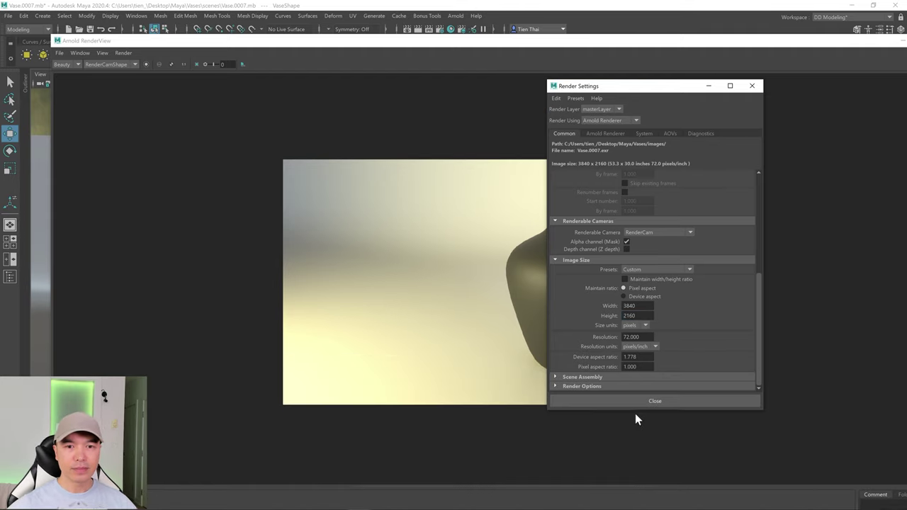
click(650, 403)
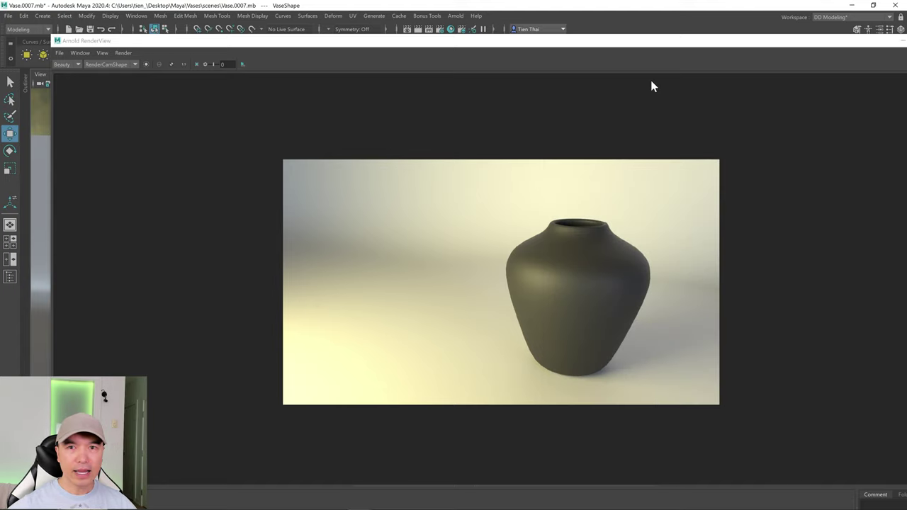
Move and narrow the oversized Arnold RenderView window to fit on screen, and start the render of the vase
drag(619, 40, 511, 47)
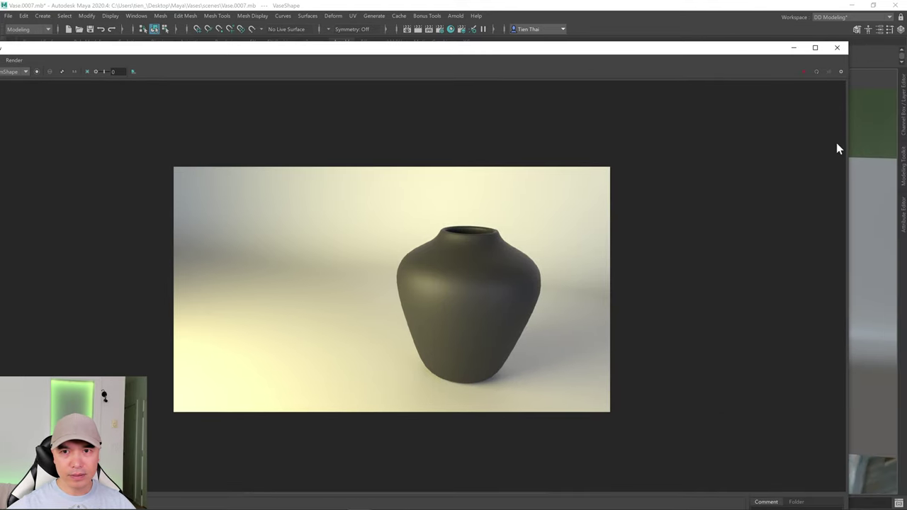
drag(850, 137, 678, 139)
drag(465, 51, 581, 45)
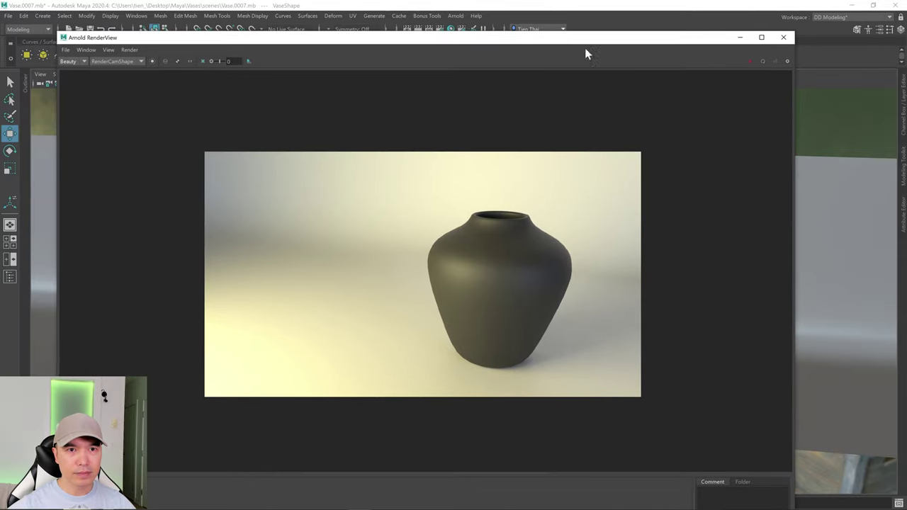
click(751, 62)
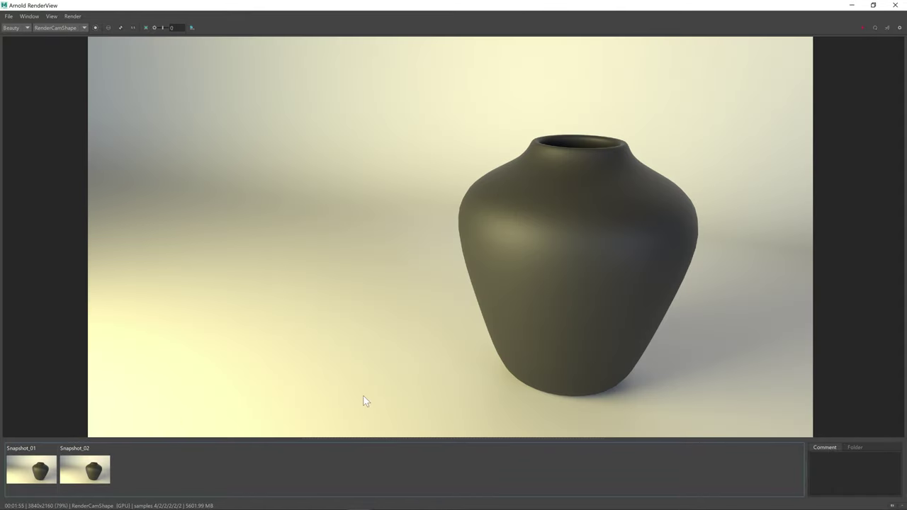
Display the Snapshot_02 render and save the image to the Desktop as Vase_V1
click(96, 472)
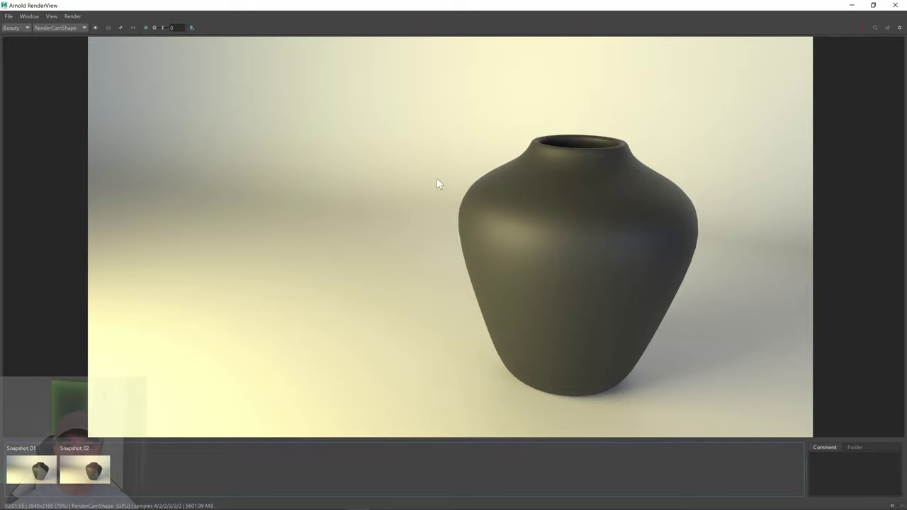
click(9, 16)
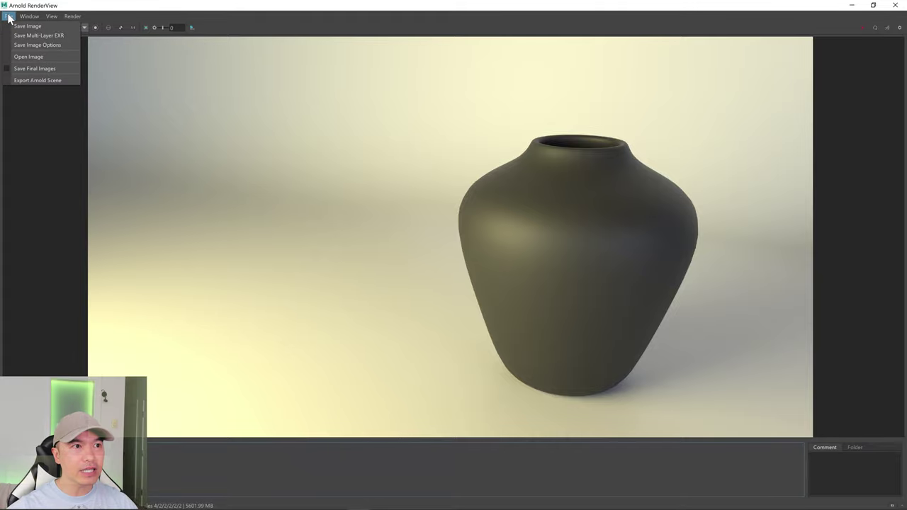
click(38, 28)
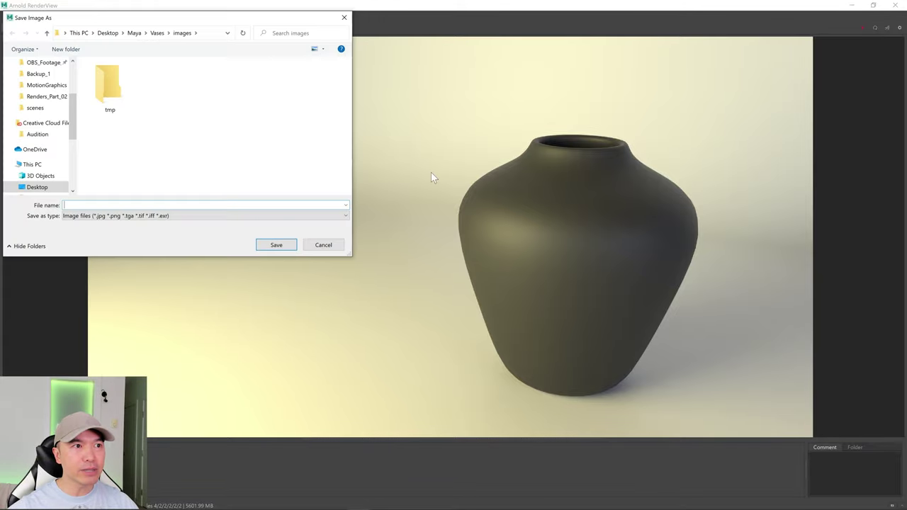
click(107, 33)
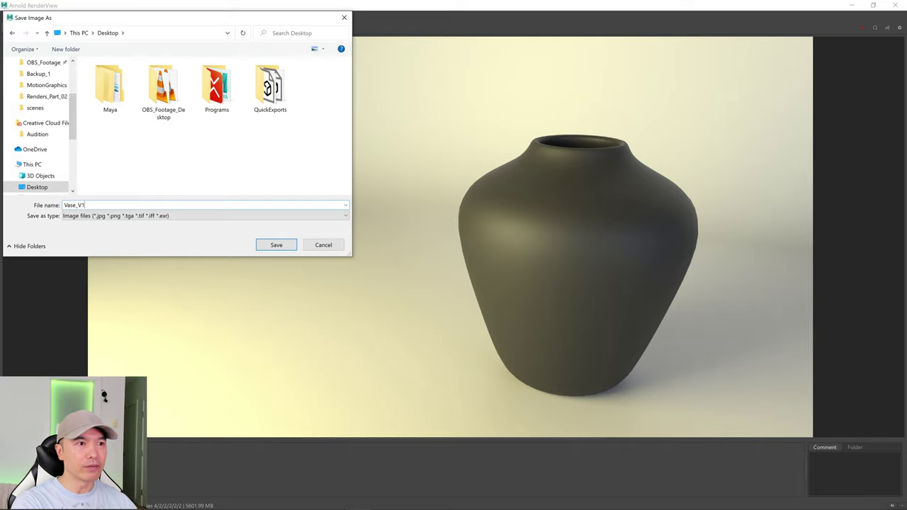
key(Return)
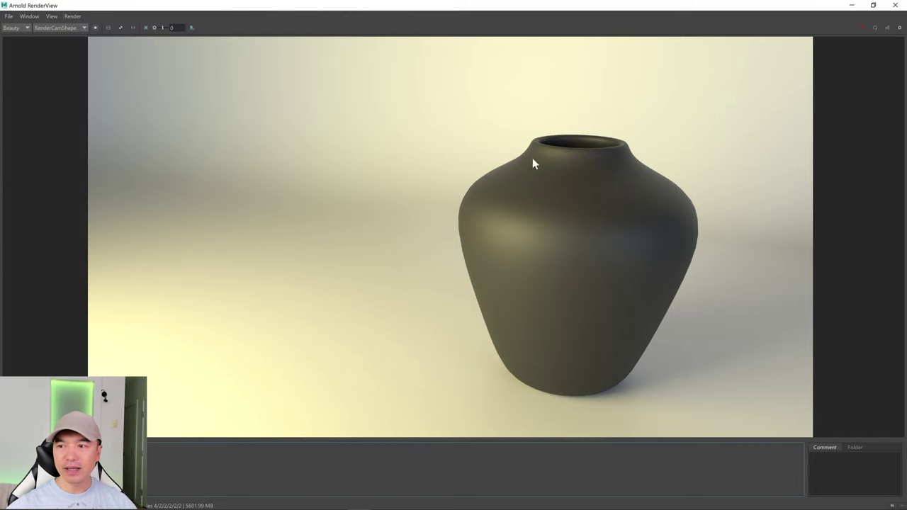